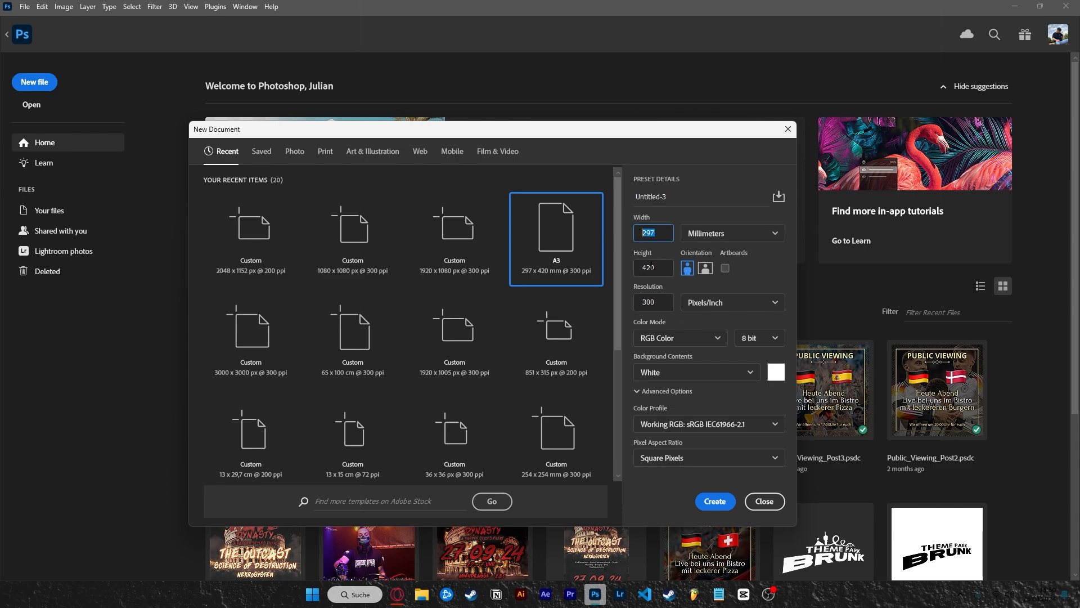
- Create a new A3 portrait document, 297 x 420 mm at 300 pixels per inch, in RGB with a white background
left_click(661, 268)
left_click(664, 302)
left_click(714, 501)
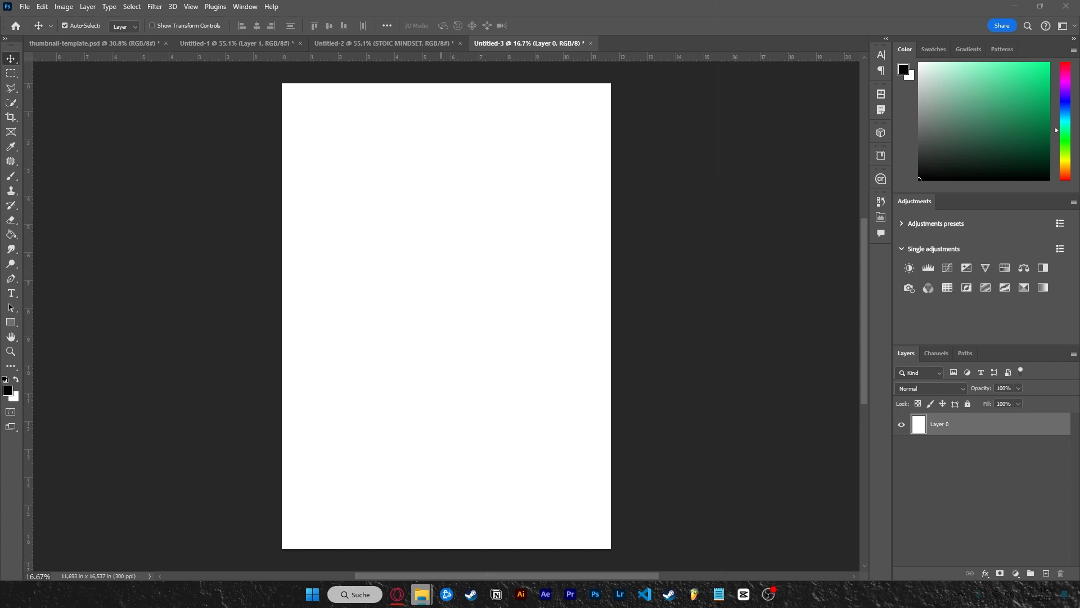
- Place the photo of the dog with its head thrown back on the canvas, enlarged to about 154.83%
left_click_drag(602, 328, 465, 345)
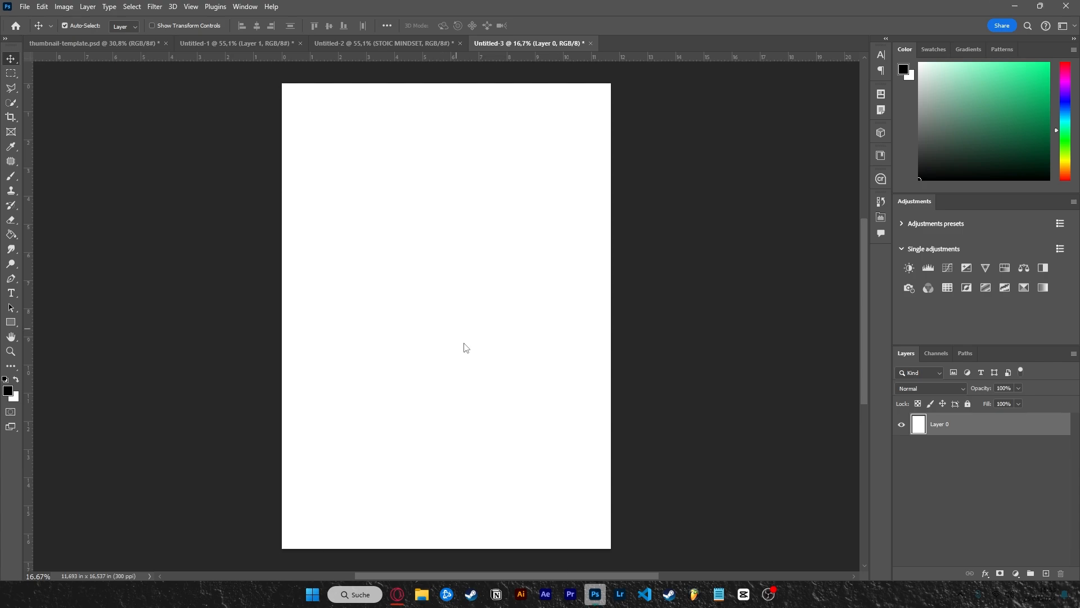
left_click_drag(540, 316, 593, 320)
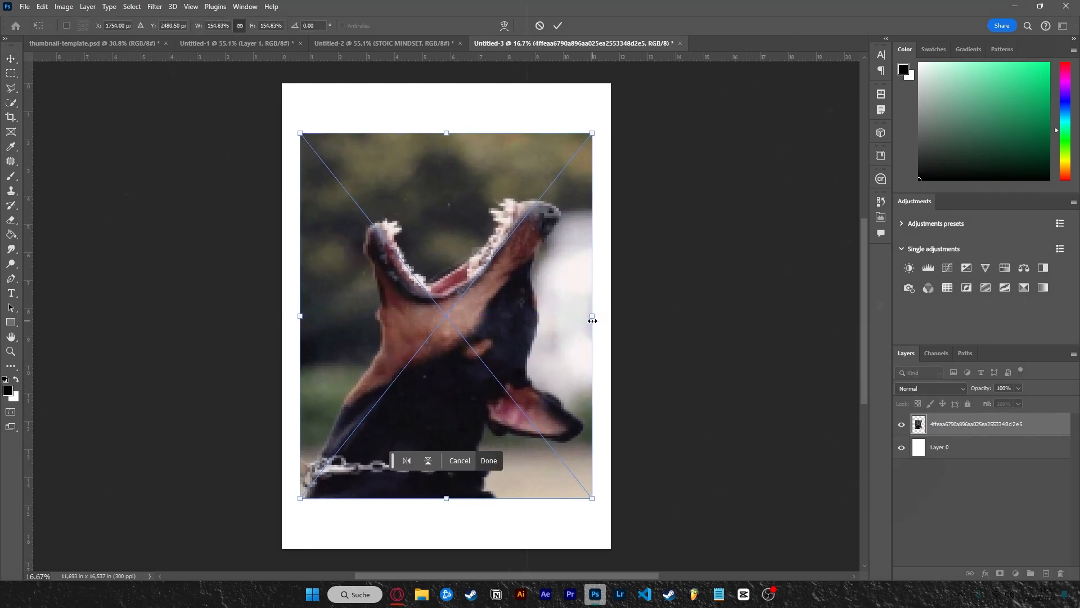
left_click(489, 460)
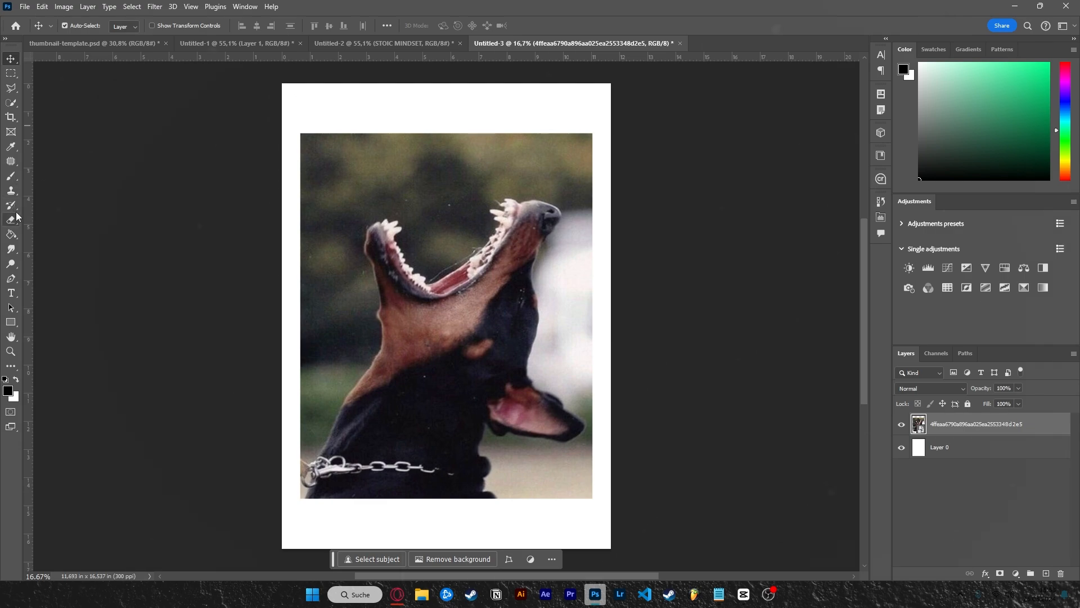
- Select the dog in the placed photo with the Quick Selection tool and copy it onto its own layer
left_click(10, 103)
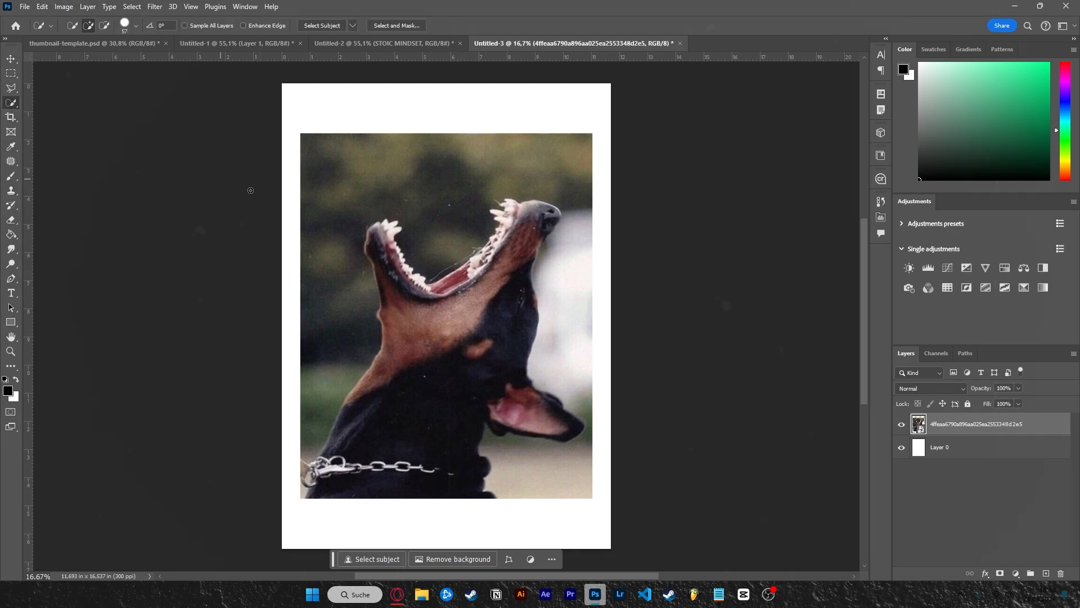
left_click_drag(421, 310, 494, 275)
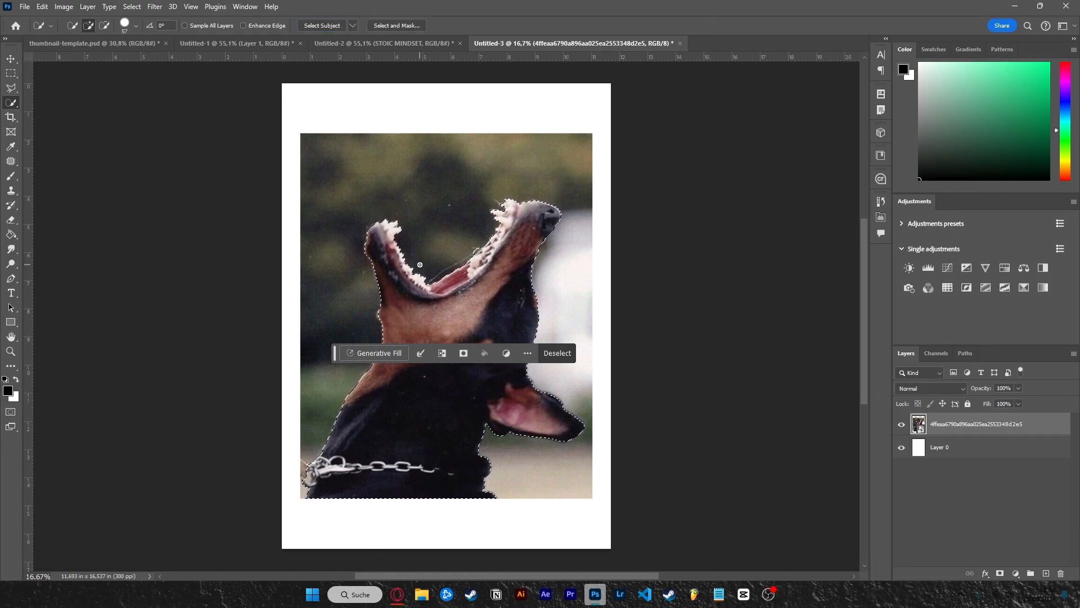
right_click(460, 325)
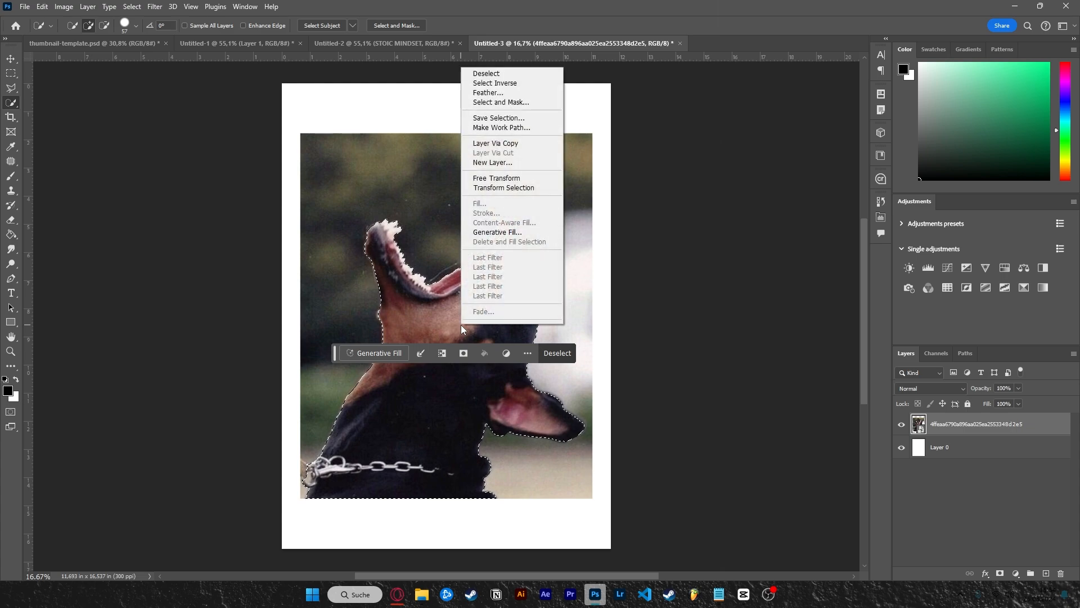
left_click(492, 145)
- Delete the original photo layer and hide the cut-out dog on Layer 1
left_click(926, 449)
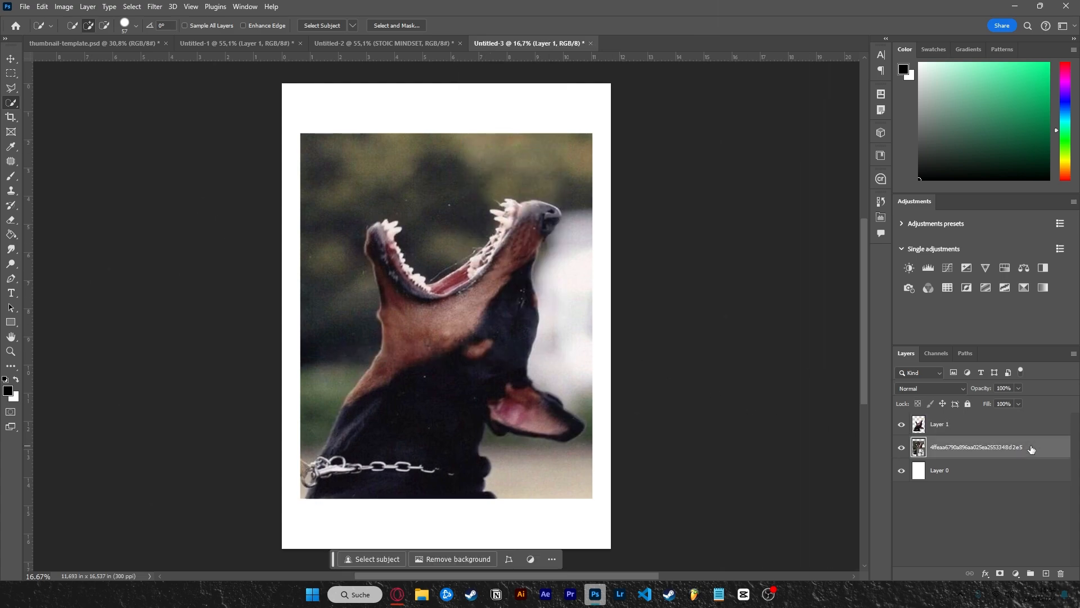
left_click(1061, 574)
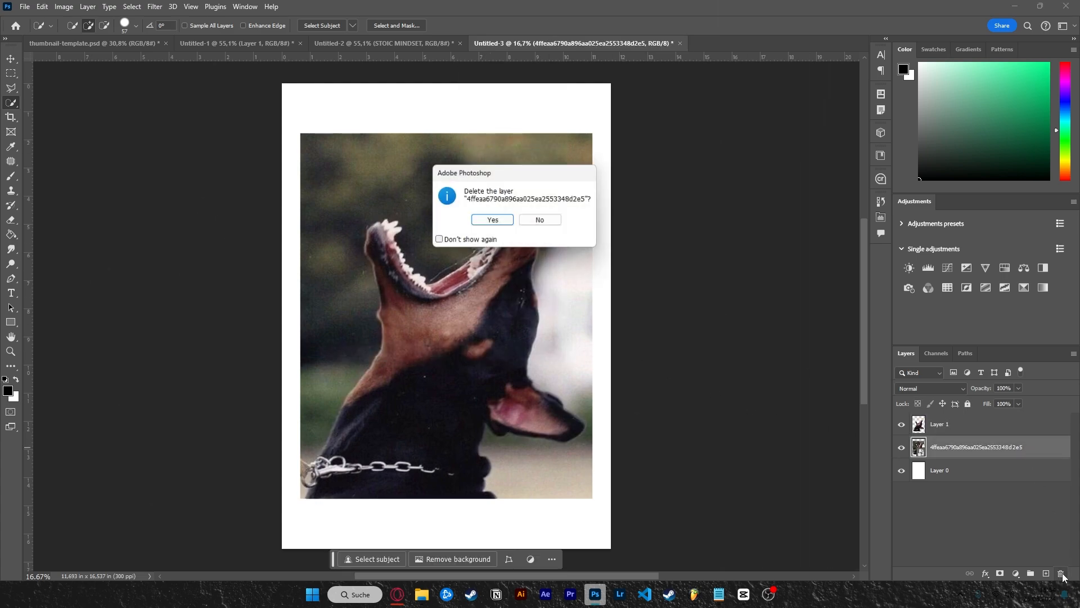
left_click(494, 220)
left_click(982, 426)
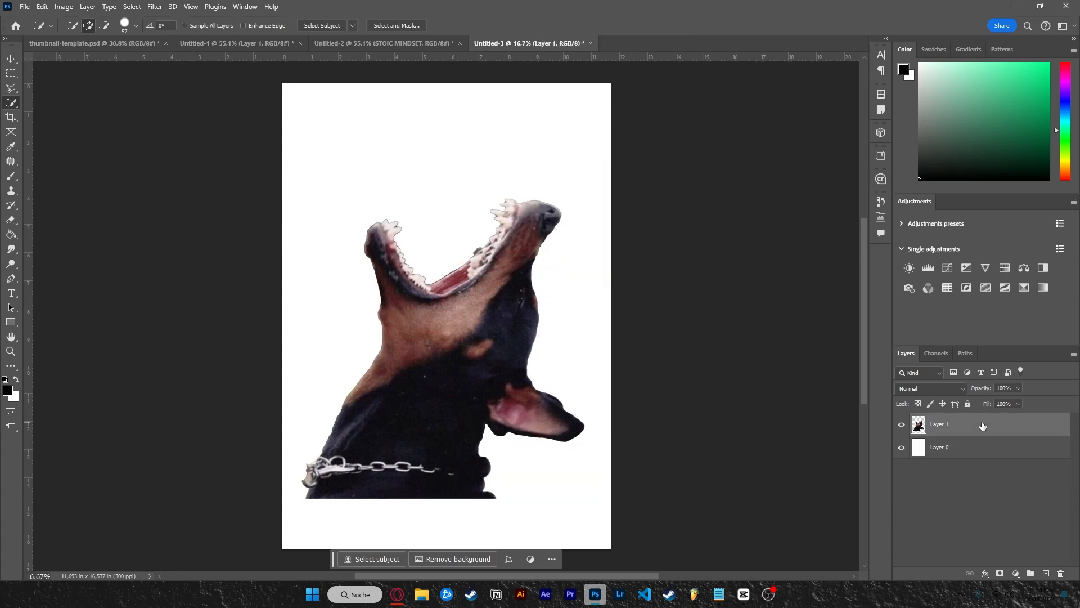
left_click(11, 58)
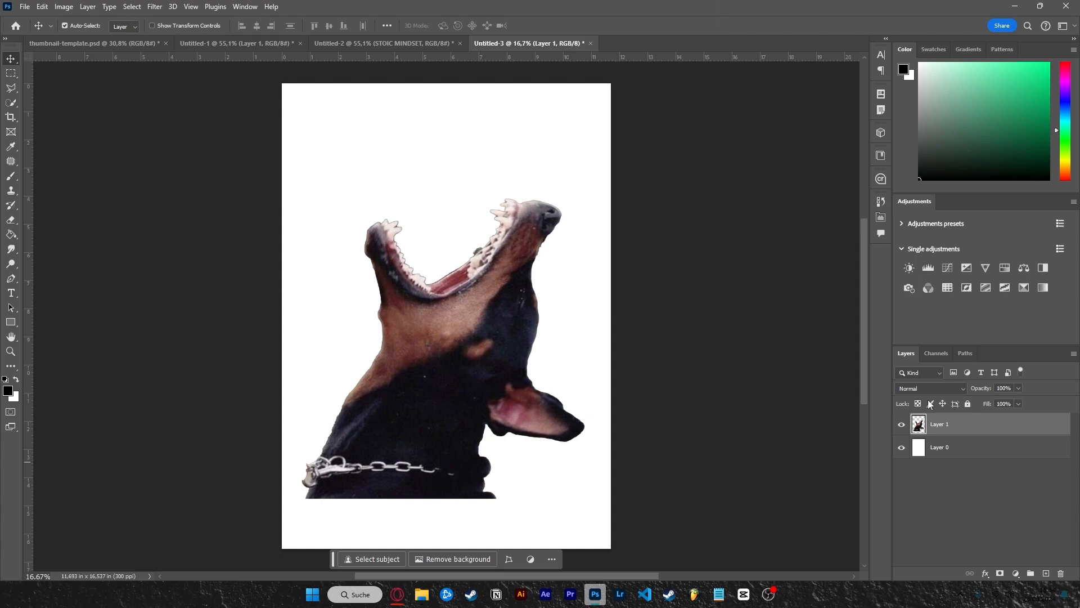
left_click(902, 425)
- Place the black-and-white photo of the snarling dog on the canvas, scaled to about 116.65%
key("super+e")
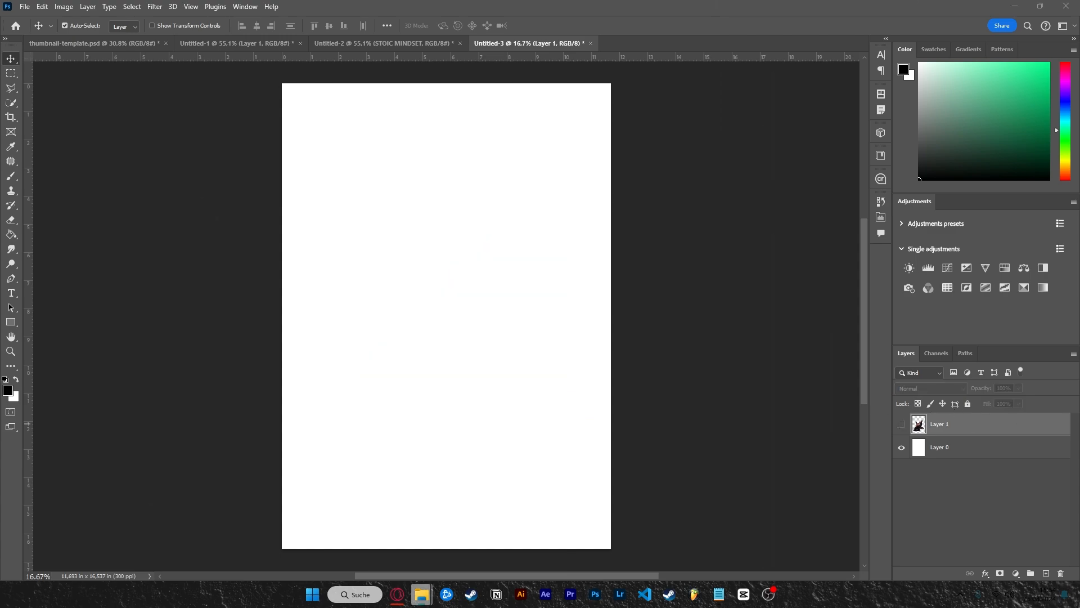
left_click_drag(388, 360, 441, 354)
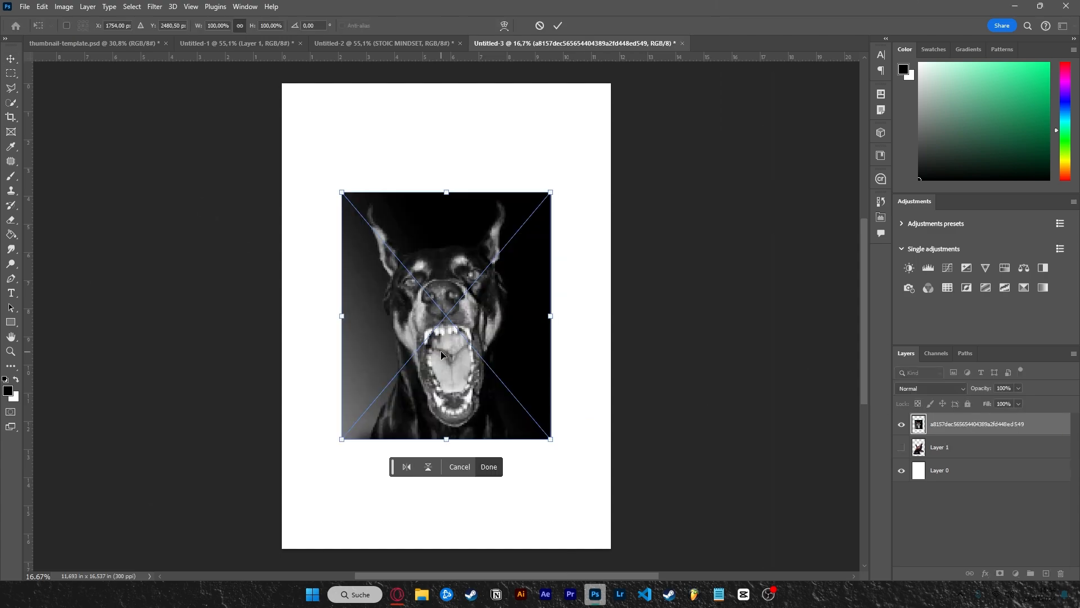
left_click_drag(546, 333, 565, 308)
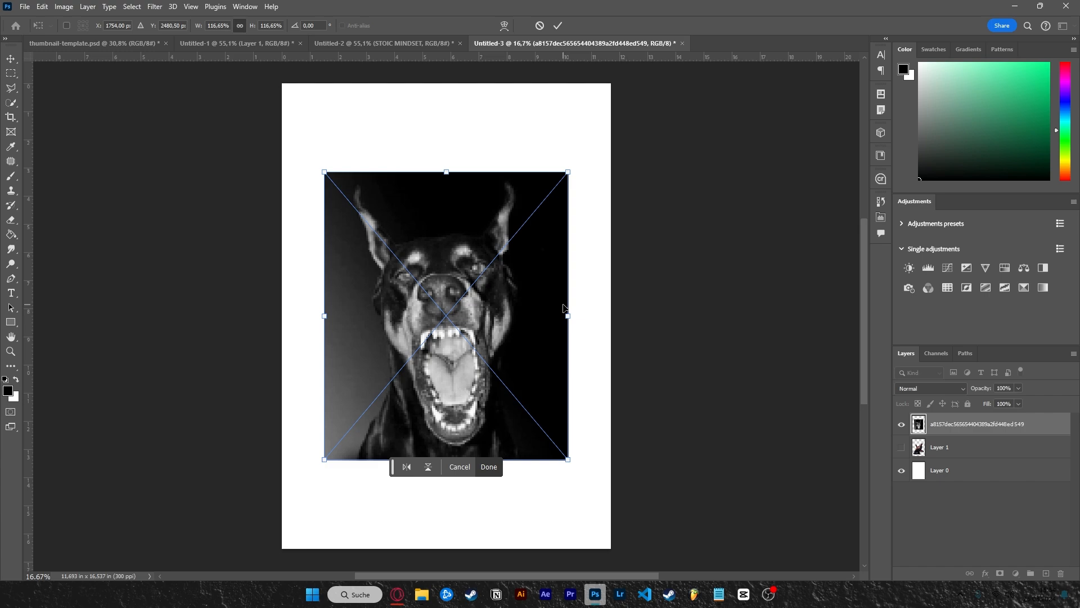
left_click(558, 27)
- Select the black-and-white dog with the Quick Selection tool, subtract the dark background beside it, and copy the dog to a new layer
left_click(10, 102)
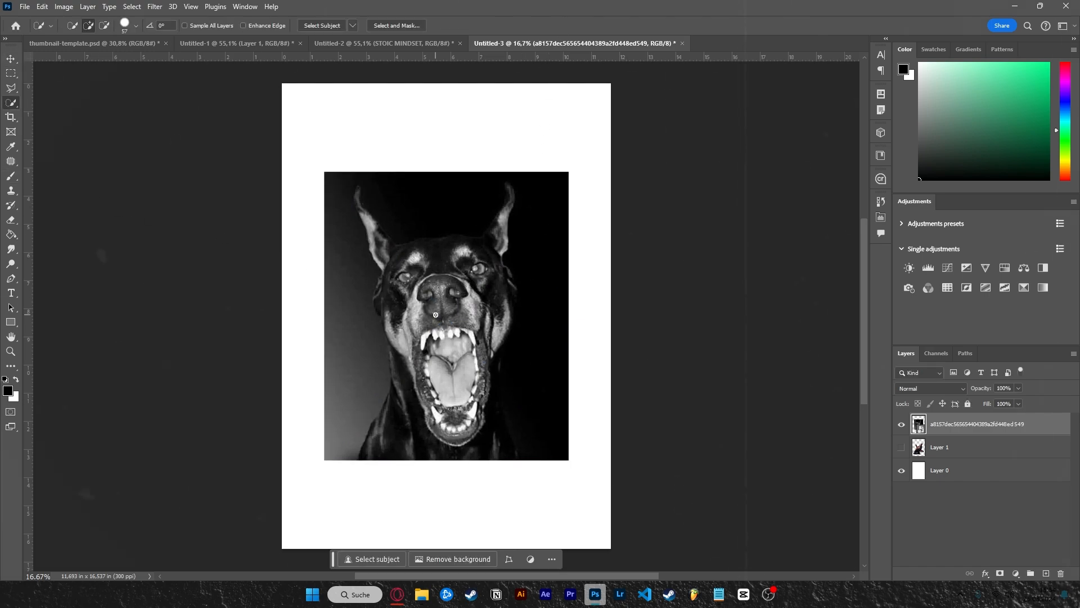
left_click_drag(441, 296, 466, 265)
left_click(322, 25)
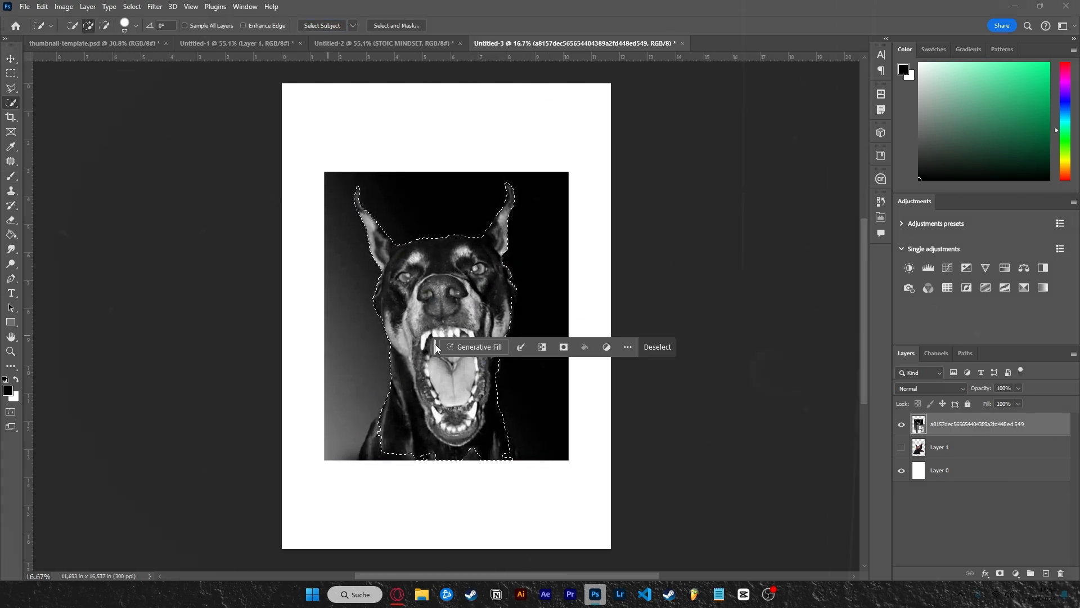
left_click_drag(487, 401, 505, 430)
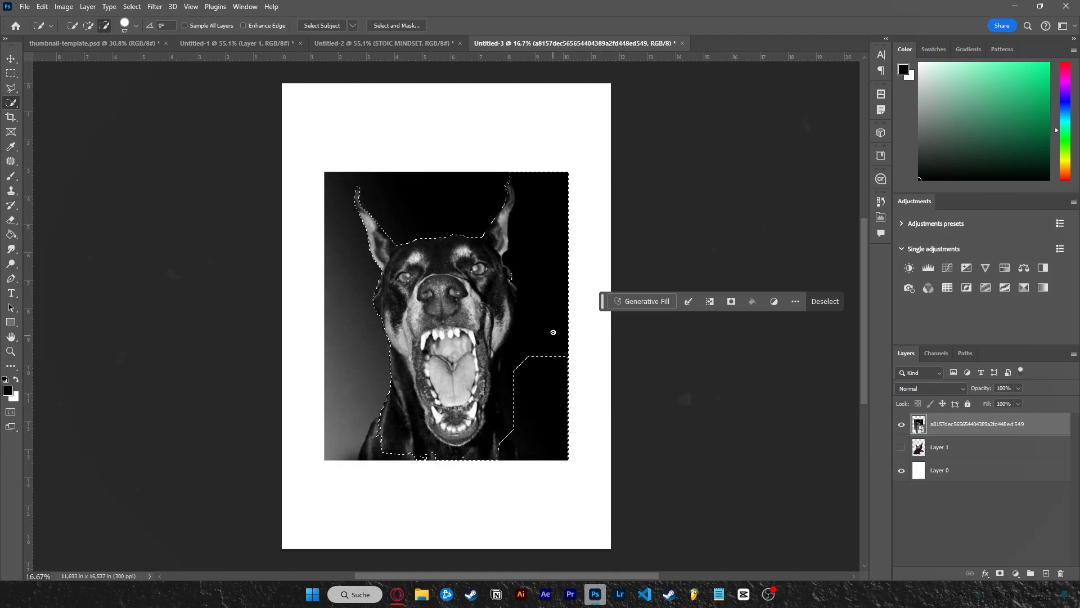
left_click_drag(552, 332, 534, 427, "alt")
right_click(435, 332)
left_click(475, 152)
- Delete the original black-and-white photo layer and hide the cut-out on Layer 2
left_click(978, 447)
left_click(1060, 573)
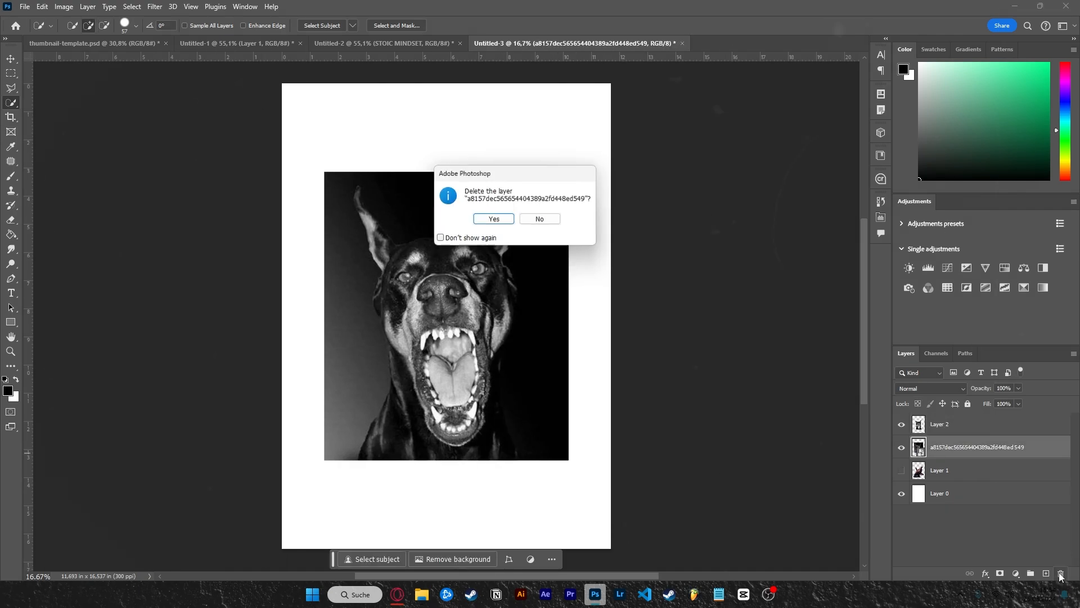
key("Return")
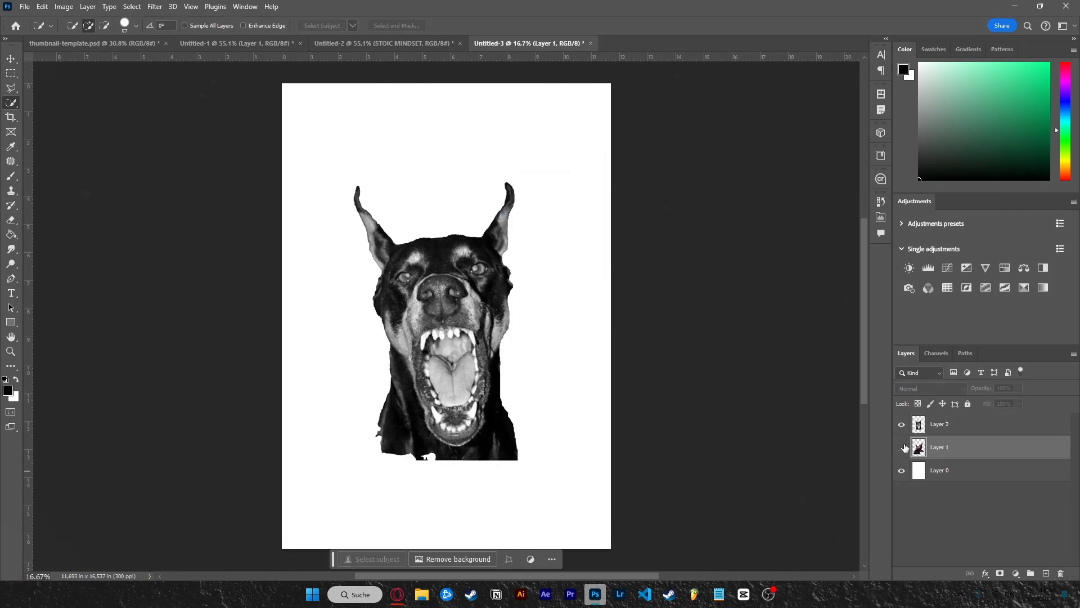
left_click(902, 424)
- Place the colour photo of the dog against the blue sky, enlarge it, and cut the dog out onto its own layer
left_click(421, 594)
left_click_drag(465, 361, 579, 319)
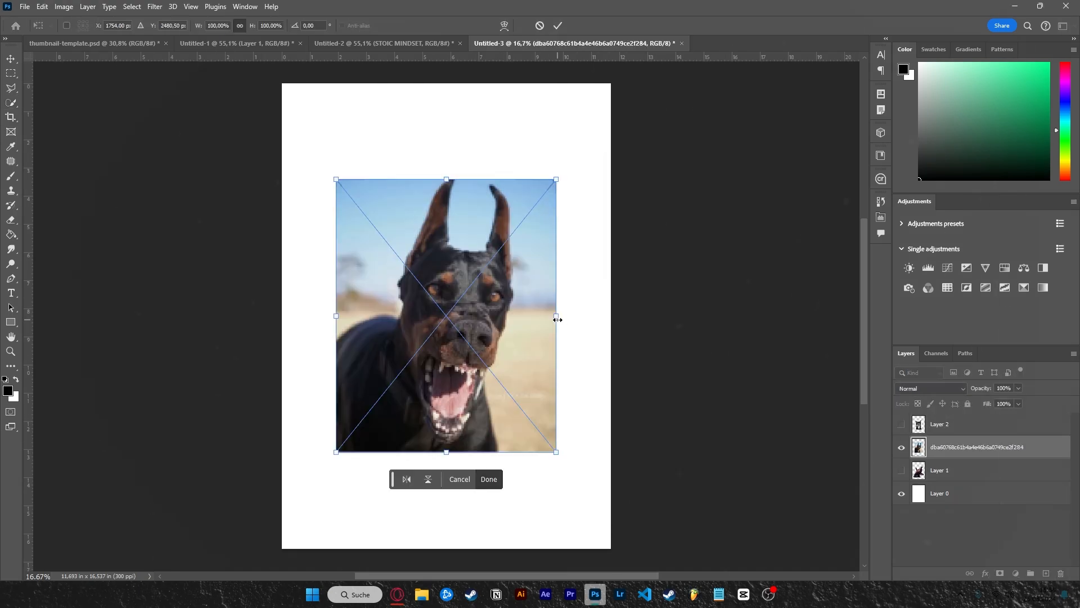
key("Return")
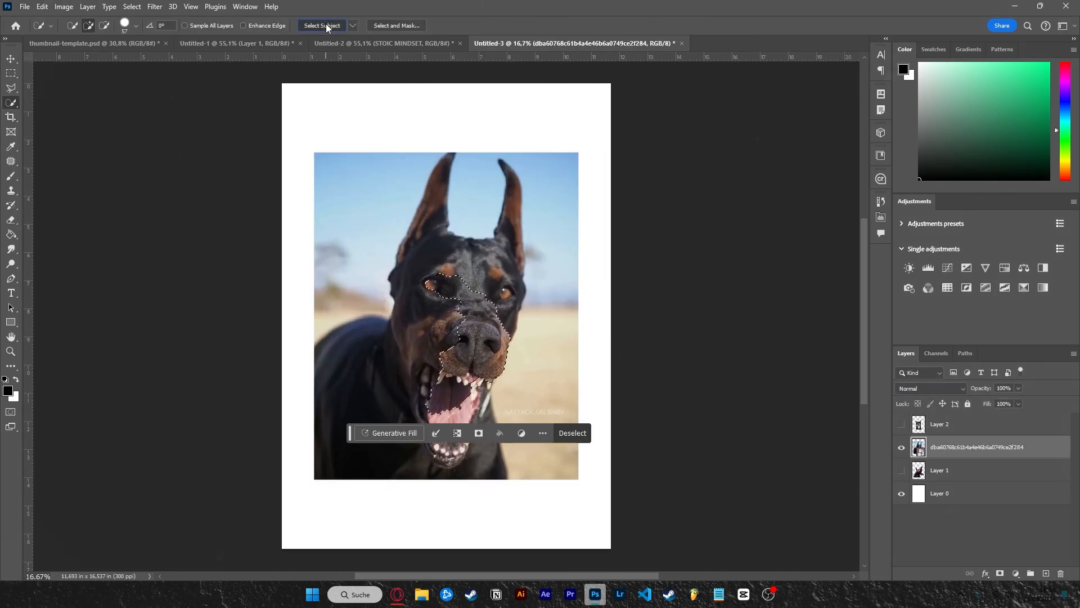
right_click(442, 337)
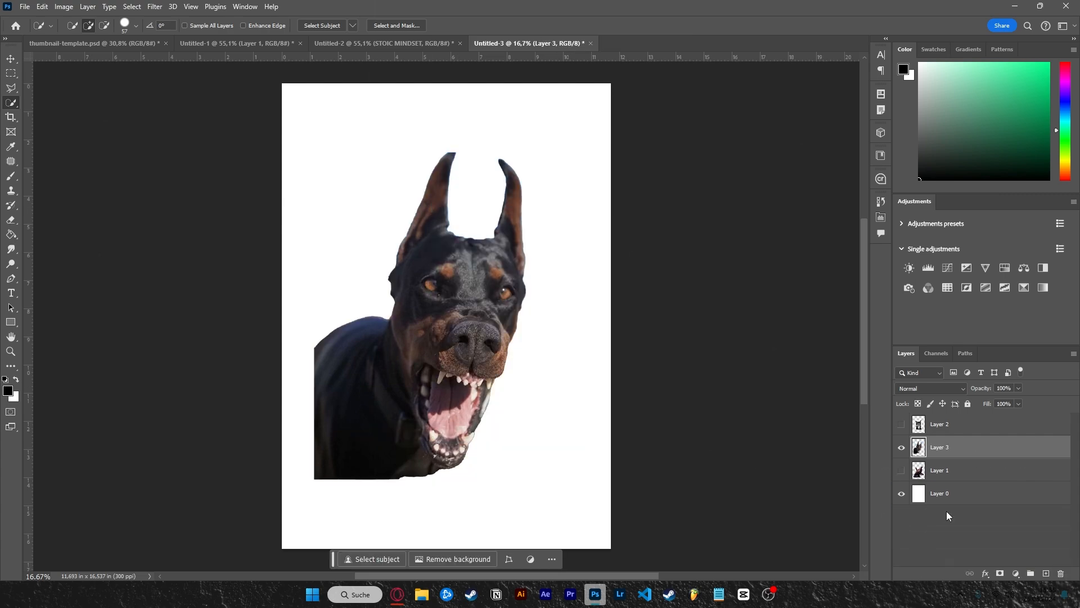
- Show the black-and-white dog layer, scale it to about 83.79%, rotate it about -13.71°, and move it to the canvas's lower left
left_click(902, 424)
left_click(940, 423)
key("ctrl+t")
left_click_drag(501, 343, 448, 367)
left_click_drag(520, 203, 480, 179)
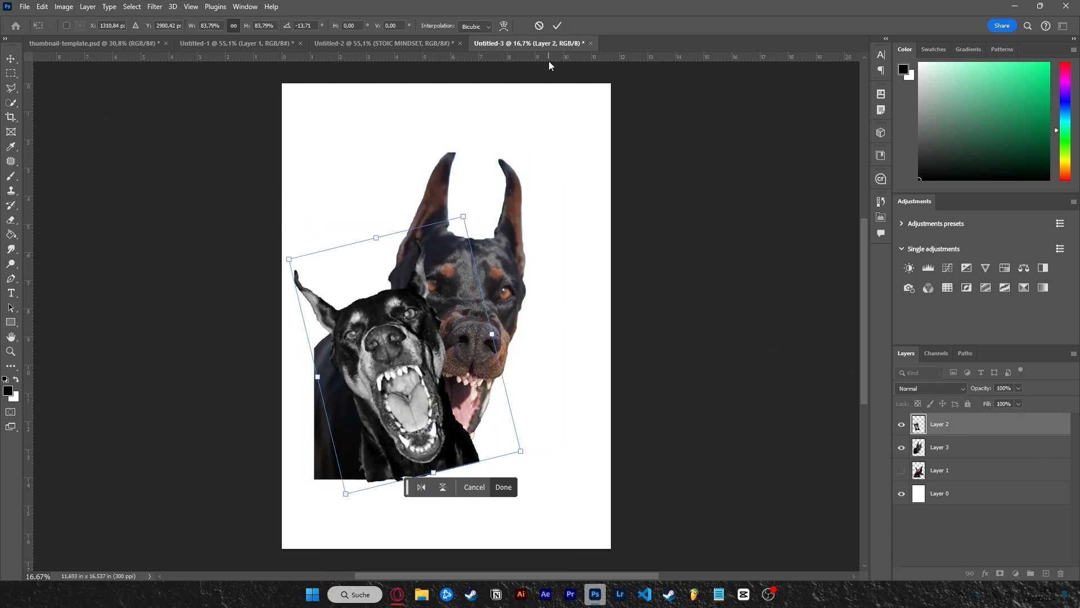
- Scale down and slightly rotate the colour dog on Layer 3, placing it to the right of the black-and-white dog
left_click(939, 447)
key("ctrl+t")
left_click_drag(479, 316, 548, 377)
left_click_drag(595, 539, 540, 488)
left_click_drag(411, 386, 436, 387)
key("Return")
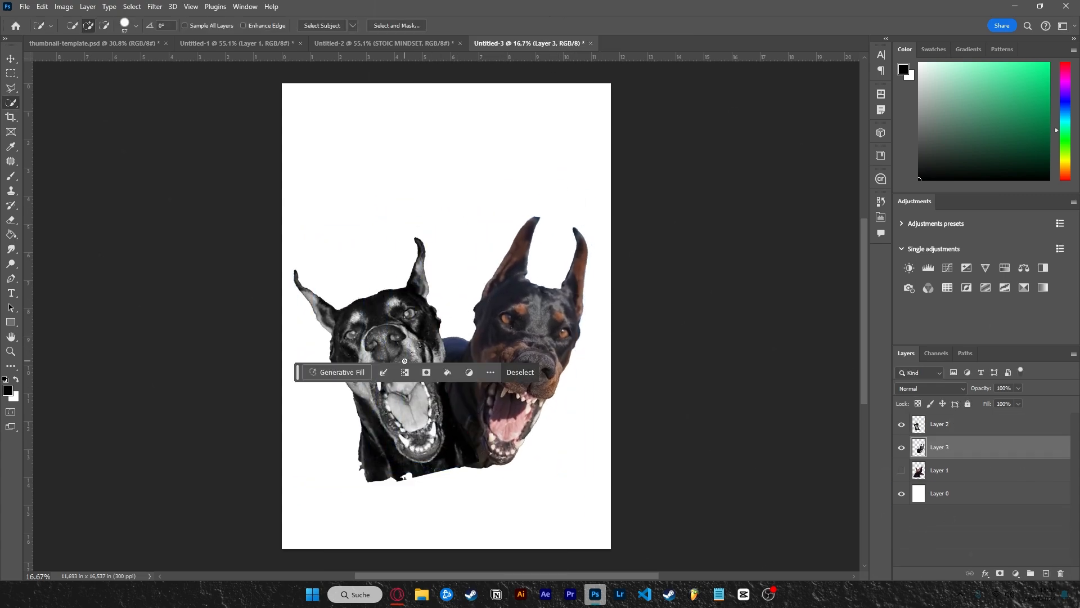
- Nudge the two front dogs slightly upward with the Move tool to refine their placement
key("v")
left_click(430, 343)
left_click_drag(430, 345, 425, 333)
left_click_drag(524, 339, 523, 341)
left_click_drag(523, 314, 521, 312)
- Show the dog on Layer 1, scale it to about 91.93%, rotate it about -6.48°, and place it behind and above the others
left_click(901, 471)
left_click(940, 471)
key("ctrl+t")
left_click_drag(472, 495, 487, 409)
left_click_drag(603, 273, 512, 272)
key("Return")
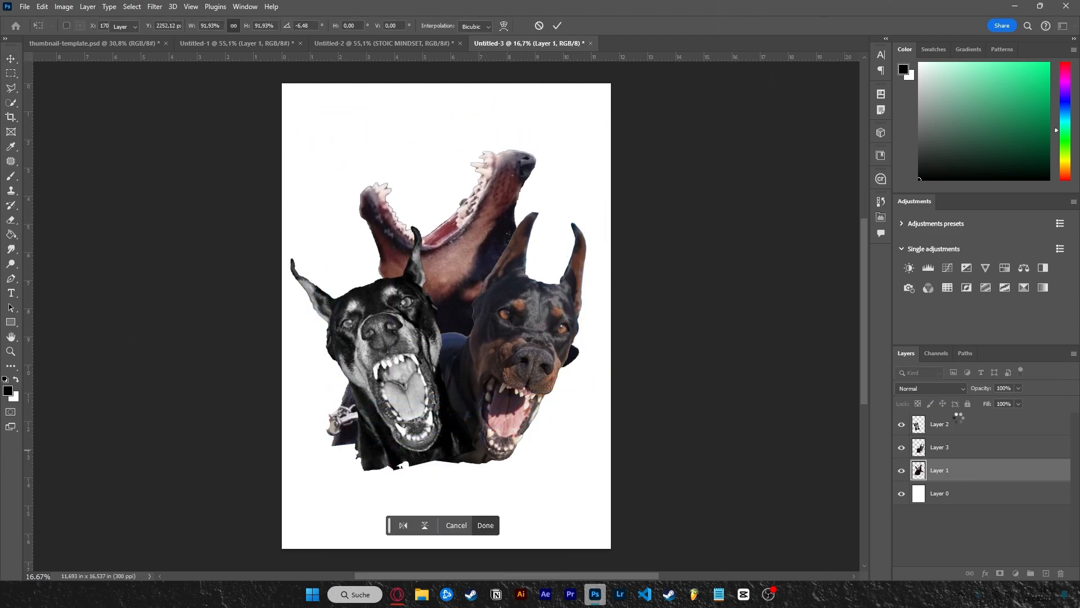
- Move the two front dogs on Layers 2 and 3 together down towards the lower edge of the canvas
left_click(957, 422)
left_click(956, 445, "shift")
key("ctrl+t")
left_click_drag(507, 341, 509, 374)
left_click_drag(588, 374, 588, 373)
left_click_drag(517, 399, 508, 432)
key("Return")
- Enlarge the rear dog on Layer 1 and shift it down behind the two front dogs
left_click(956, 471)
key("ctrl+t")
left_click_drag(579, 297, 596, 296)
left_click_drag(520, 260, 519, 285)
key("Return")
- Create a layer group named Group 1 and move all three dog layers into it
left_click(959, 424, "shift")
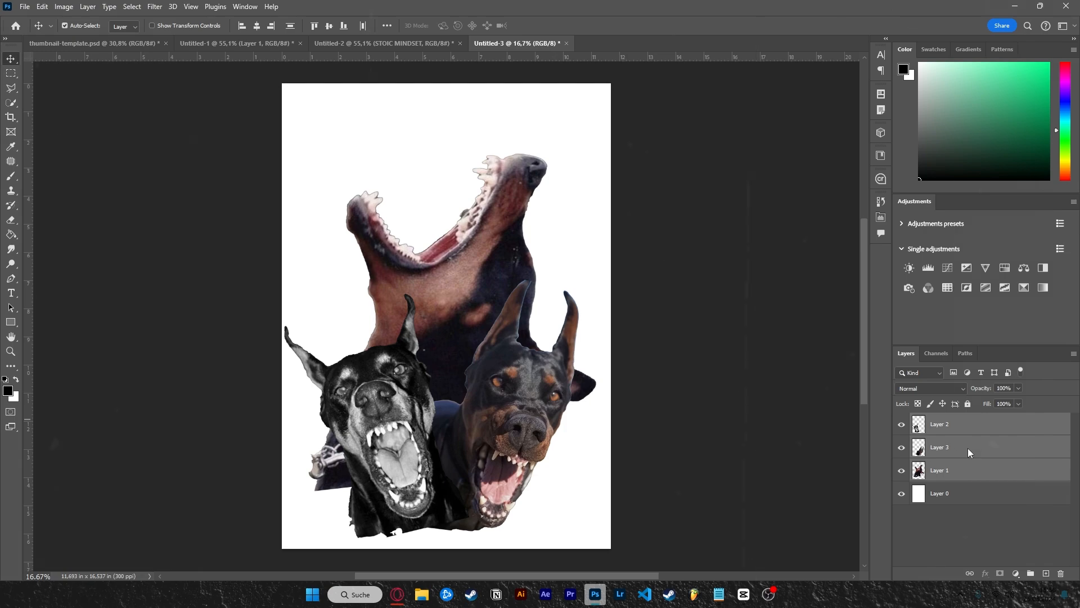
right_click(968, 450)
left_click(985, 198)
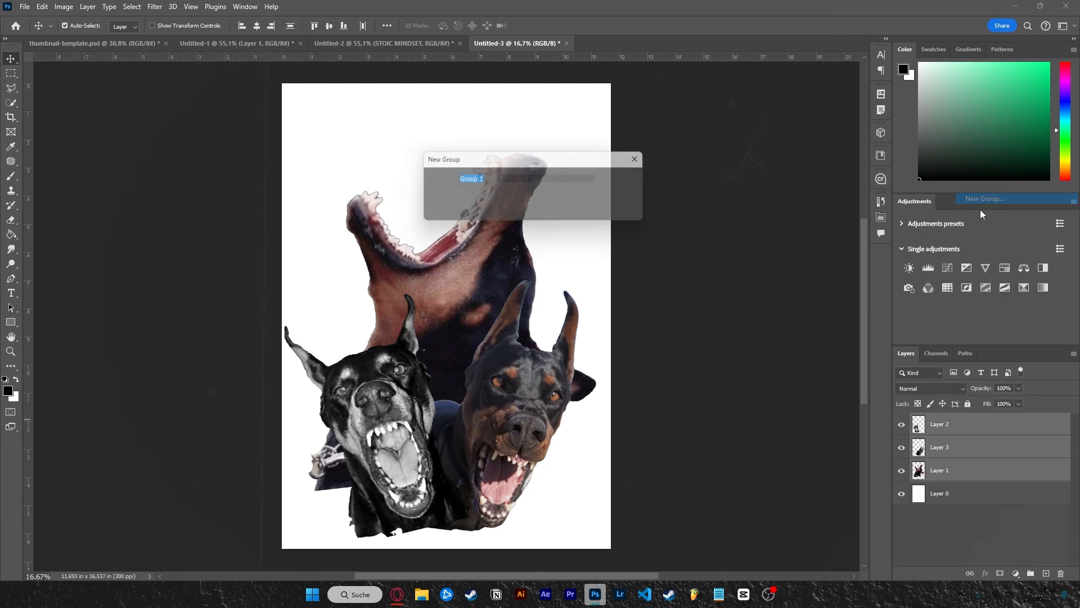
left_click(627, 180)
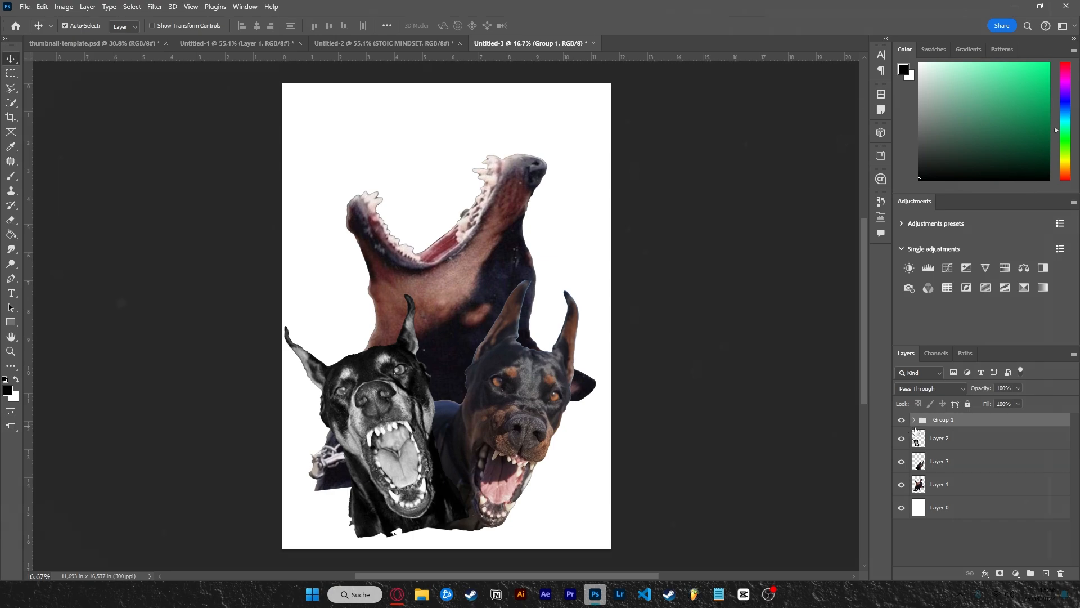
left_click(979, 485)
left_click(972, 447, "shift")
left_click_drag(972, 449, 951, 422)
left_click(951, 422)
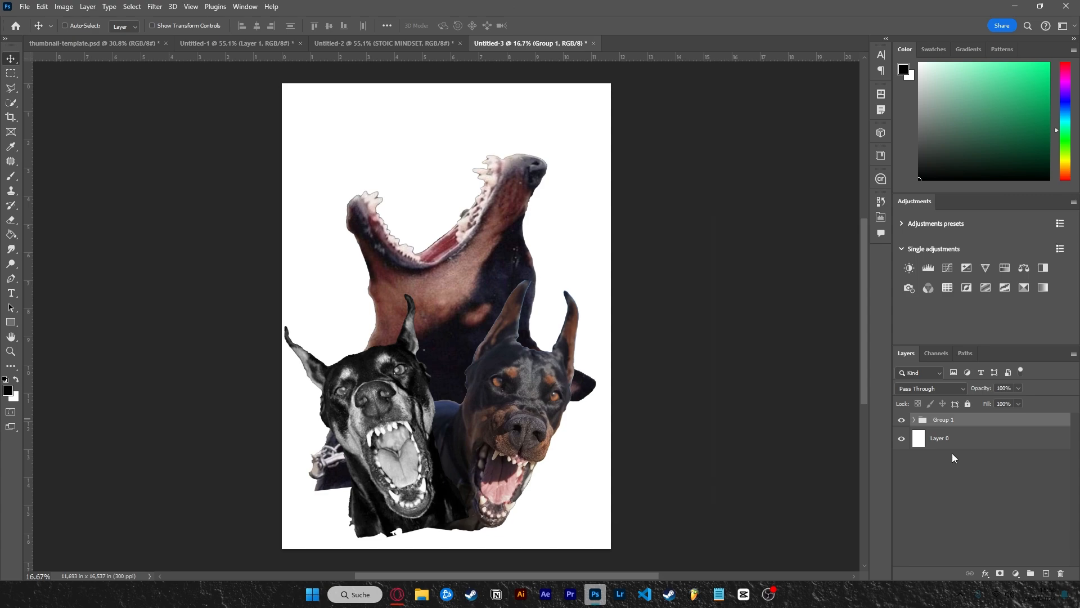
- Stamp Group 1 into a merged copy above it and add a layer mask to the copy
key("ctrl+alt+e")
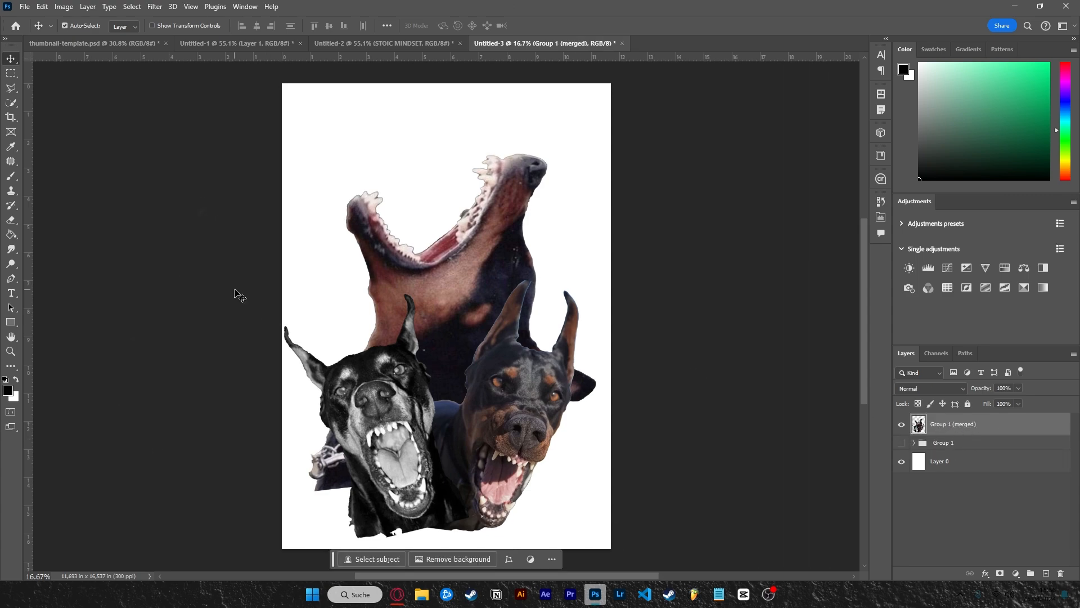
left_click(1000, 573)
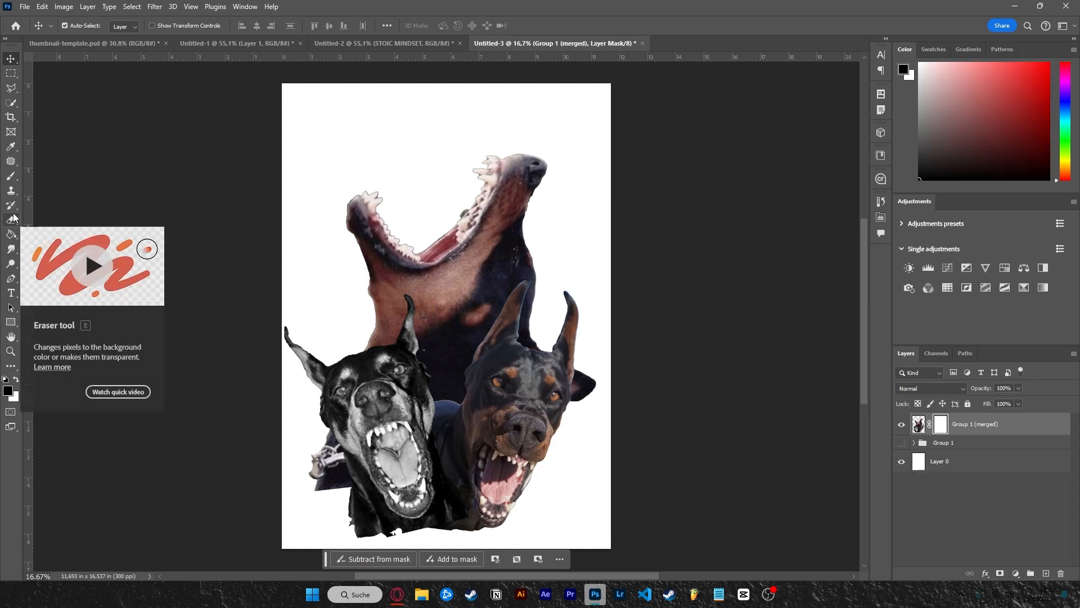
- Choose the SG Stipple Shader 08 brush for painting the mask and enlarge it to about 526 px
left_click(12, 179)
right_click(418, 297)
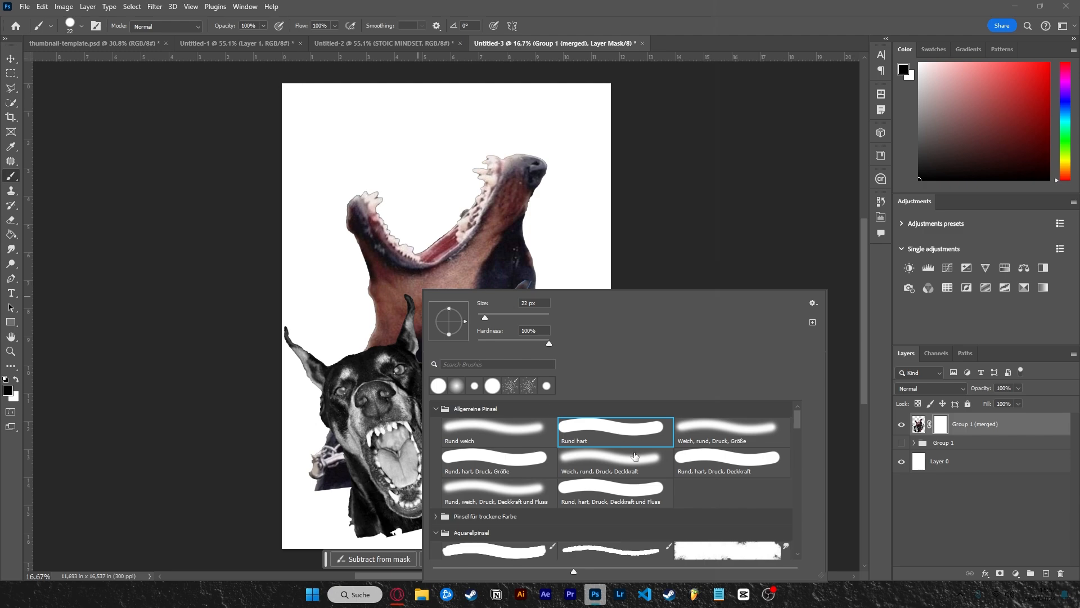
scroll(635, 456, "down", 15)
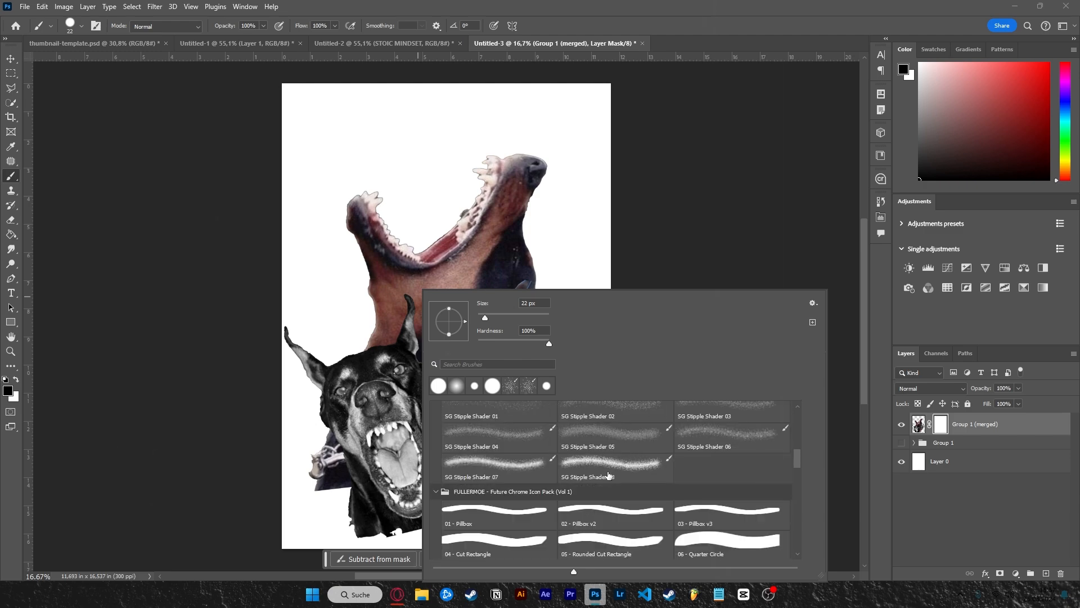
left_click(597, 467)
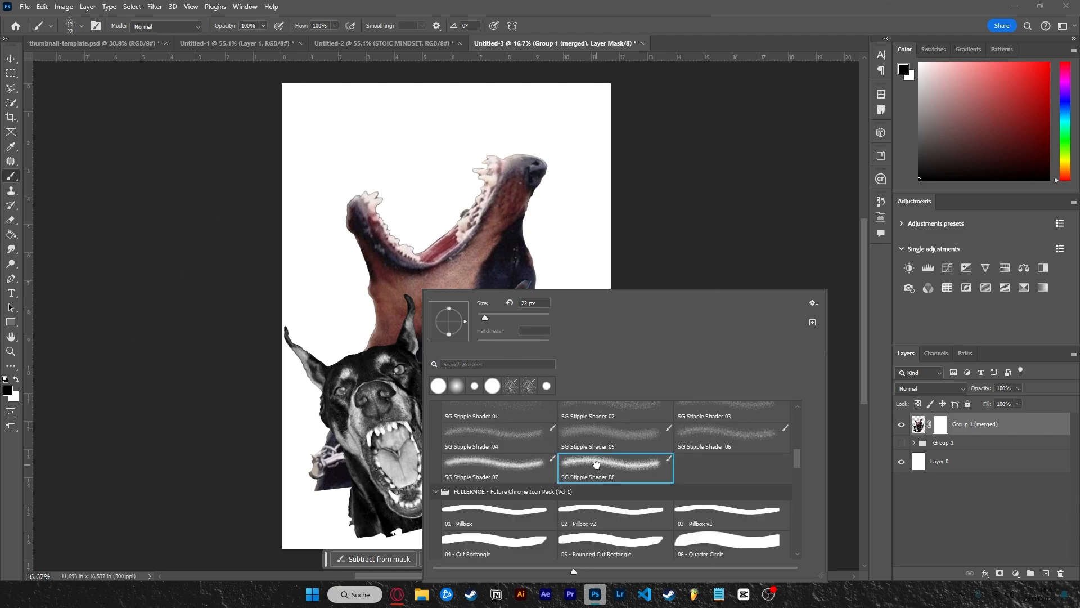
right_click(363, 498, "alt")
scroll(417, 497, "down", 3)
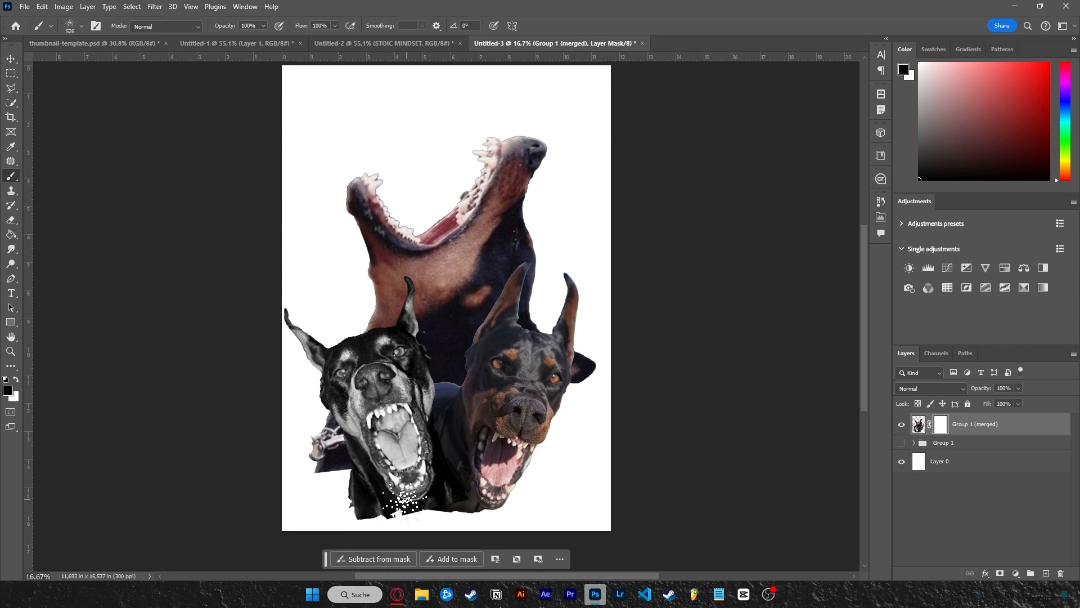
- Stipple away the collar and the cut-off lower edges of the front dogs on the layer mask, resizing the brush to about 341 px
scroll(459, 467, "up", 4)
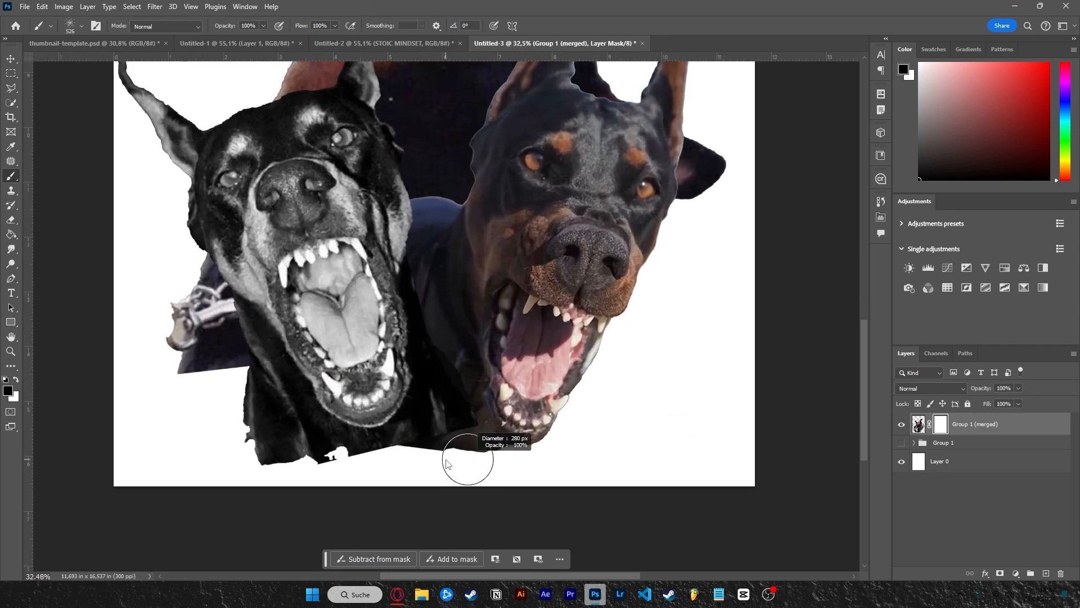
mouse_move(447, 447)
left_mouse_down()
mouse_move(293, 485)
mouse_move(258, 474)
mouse_move(215, 426)
mouse_move(225, 411)
mouse_move(317, 470)
mouse_move(409, 466)
mouse_move(370, 467)
mouse_move(217, 394)
mouse_move(190, 364)
mouse_move(193, 285)
mouse_move(204, 369)
mouse_move(260, 440)
left_mouse_up()
right_click(442, 471, "alt")
left_click_drag(441, 470, 220, 377)
scroll(219, 377, "down", 5)
scroll(221, 374, "up", 1)
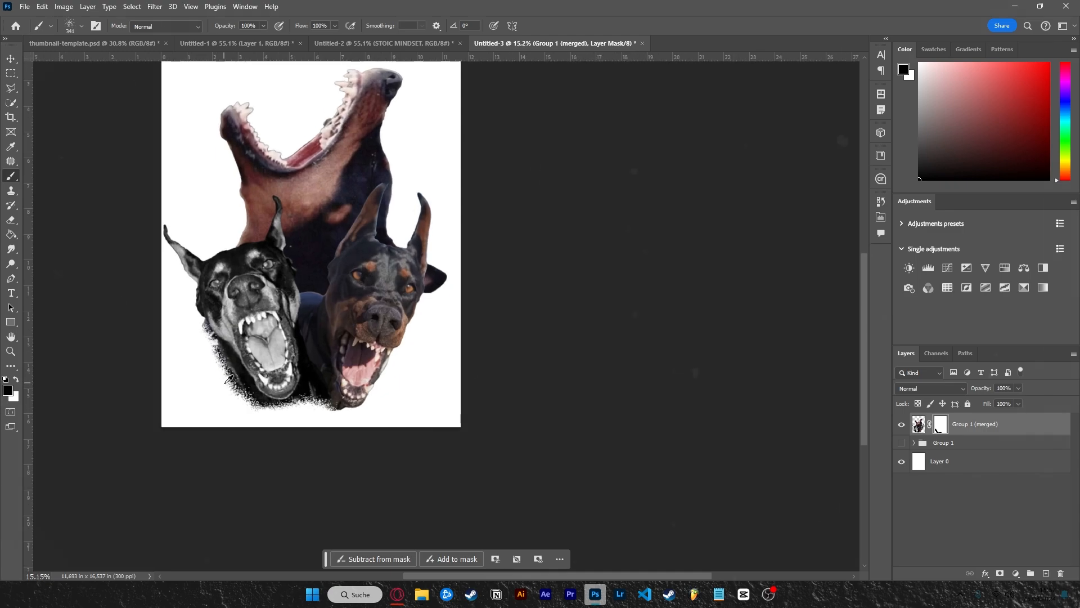
scroll(226, 380, "down", 2)
scroll(289, 306, "up", 2)
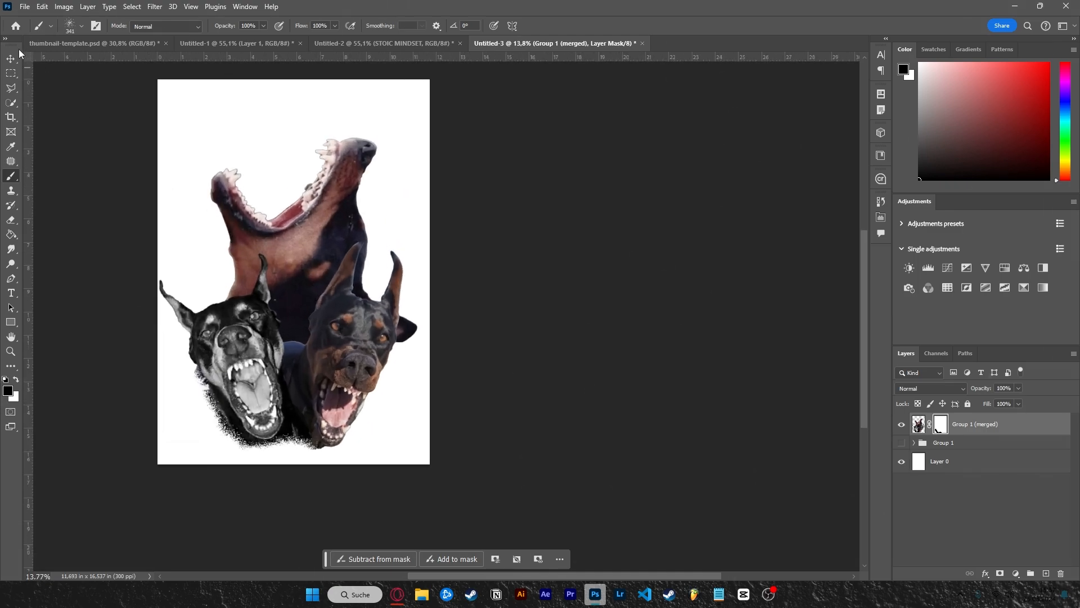
- Open the Filter Gallery for the image content of the Group 1 (merged) layer instead of its mask
left_click(11, 58)
left_click(477, 400)
left_click(1016, 433)
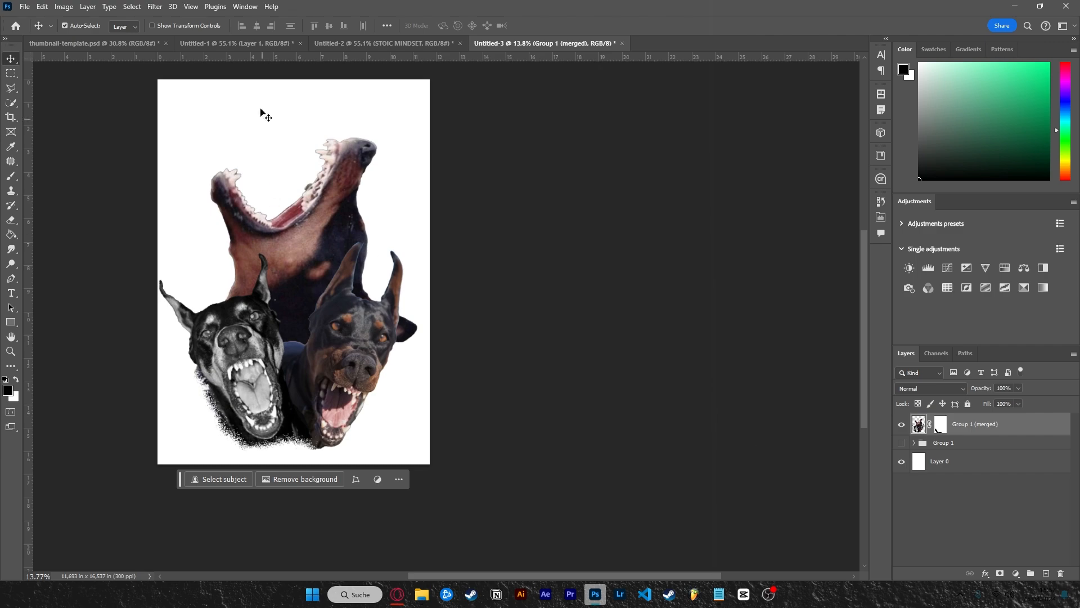
left_click(156, 7)
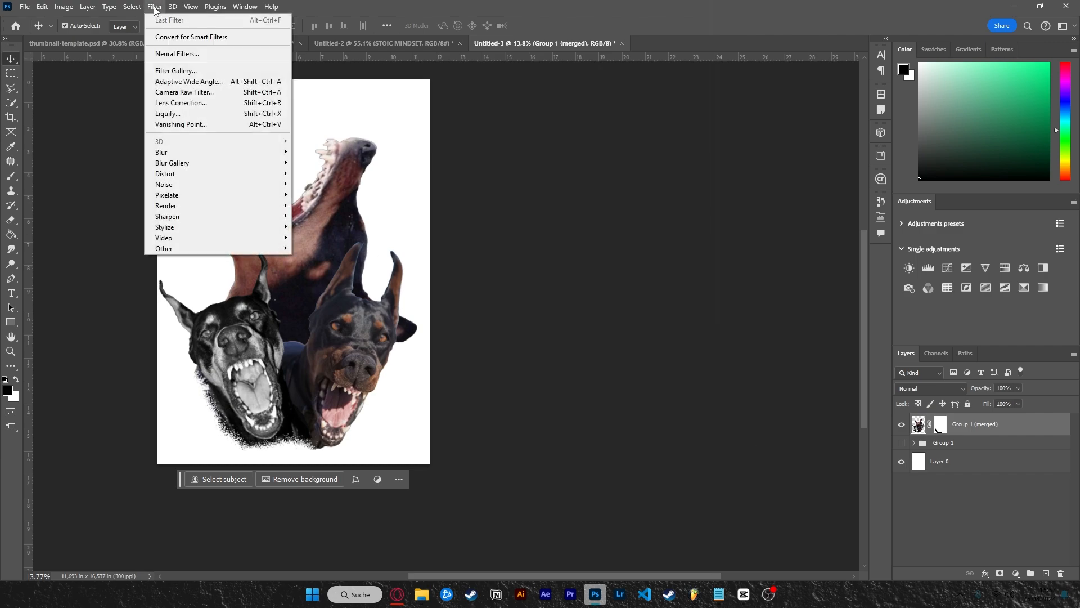
left_click(175, 72)
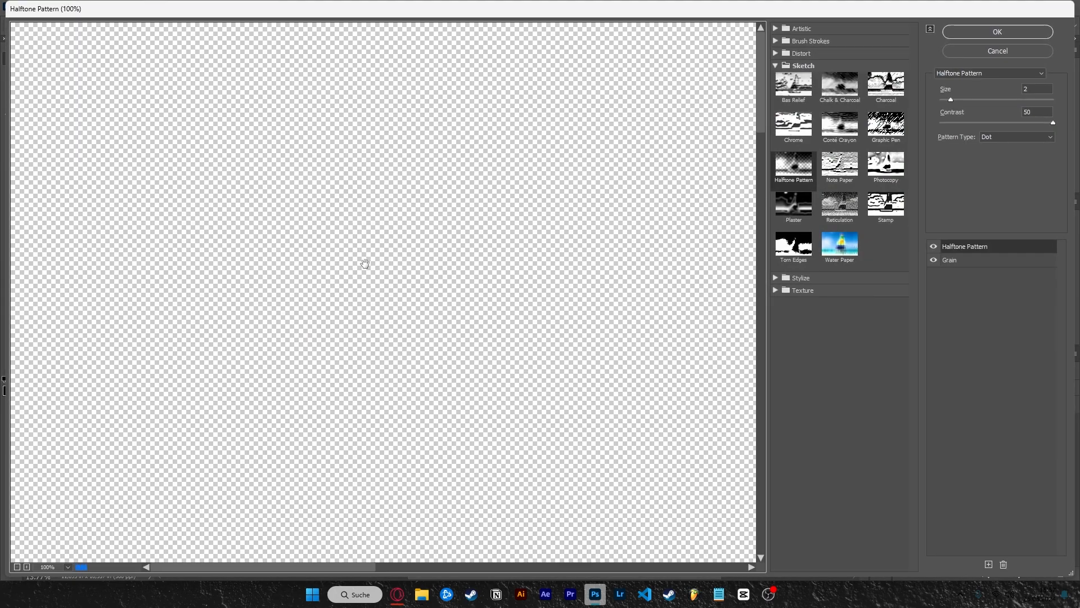
- Examine the Halftone Pattern preview of the dogs at several magnifications, from the whole poster down to single pixels
left_click(394, 319, "alt")
left_click(394, 318, "alt")
left_click(394, 318, "alt")
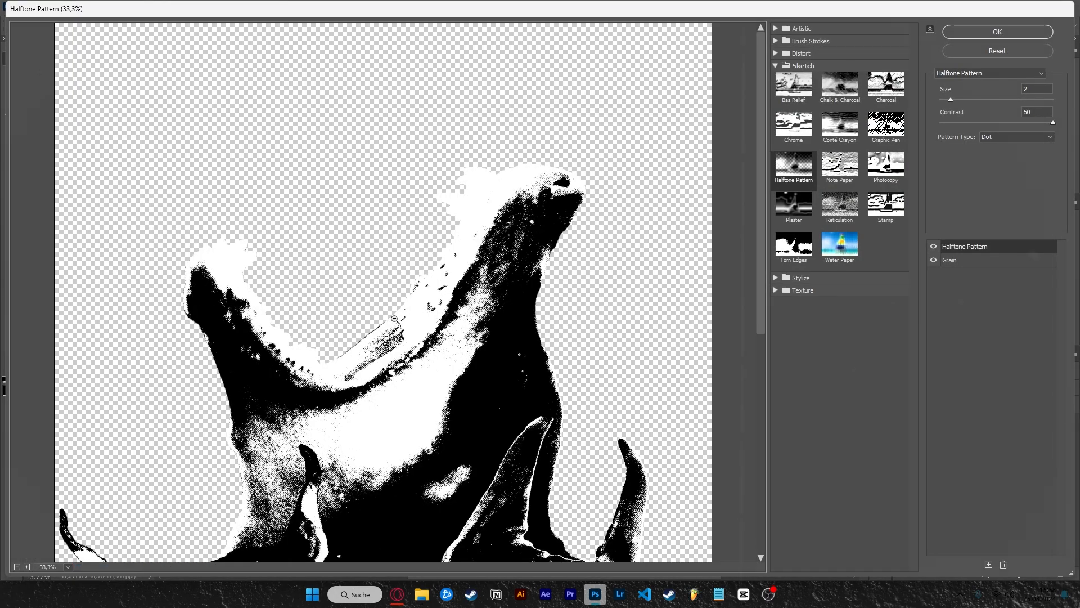
scroll(394, 319, "down", 3)
scroll(394, 319, "down", 1)
left_click(394, 319, "alt")
left_click(394, 319, "alt")
left_click(395, 319, "alt")
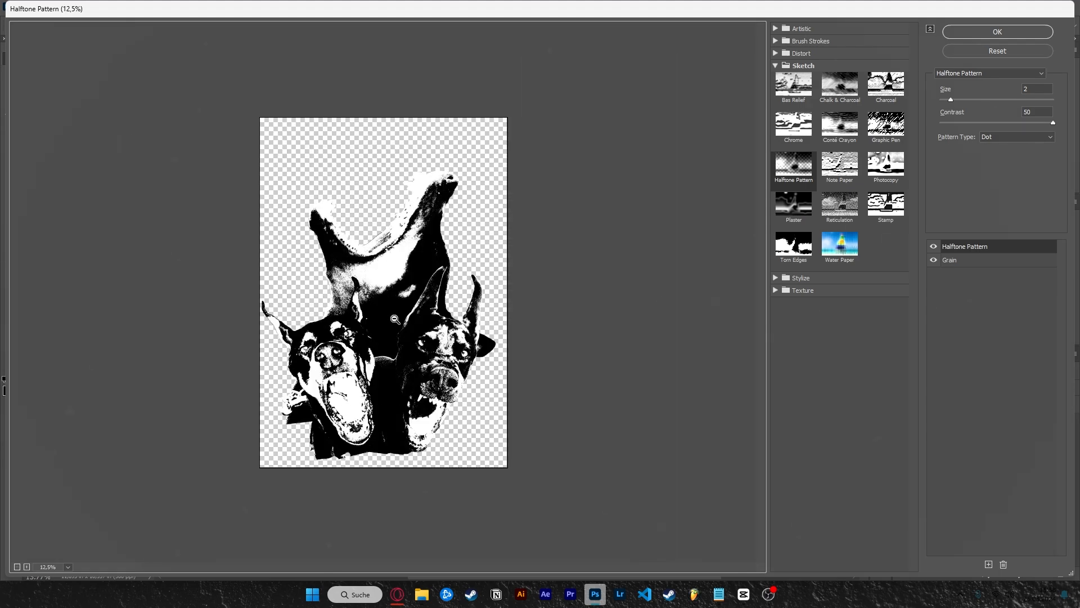
left_click(395, 319, "ctrl")
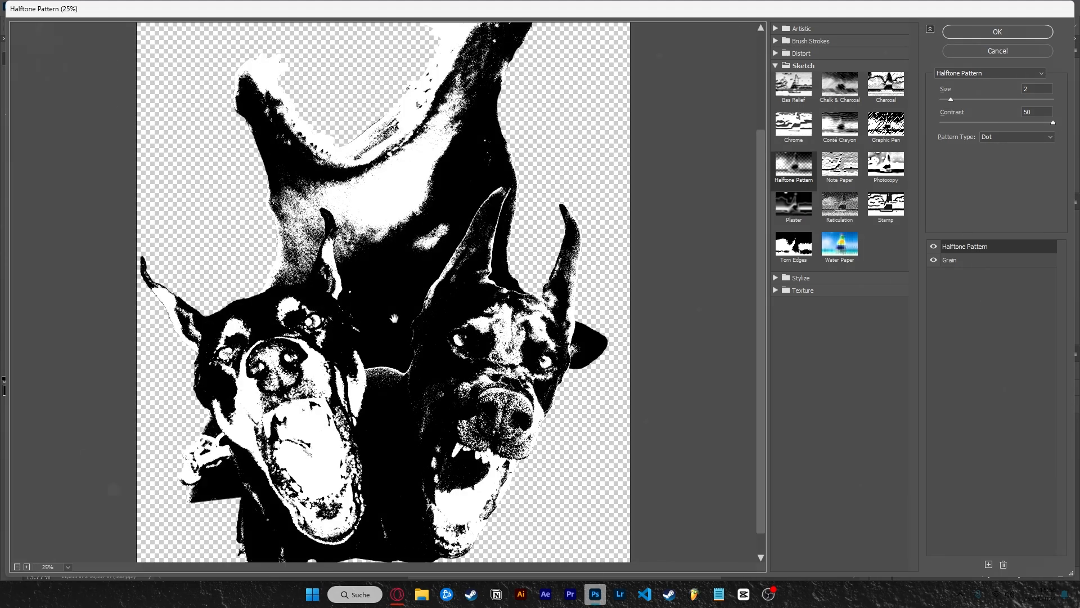
scroll(395, 319, "down", 1)
left_click(395, 318, "ctrl")
left_click_drag(492, 375, 516, 372)
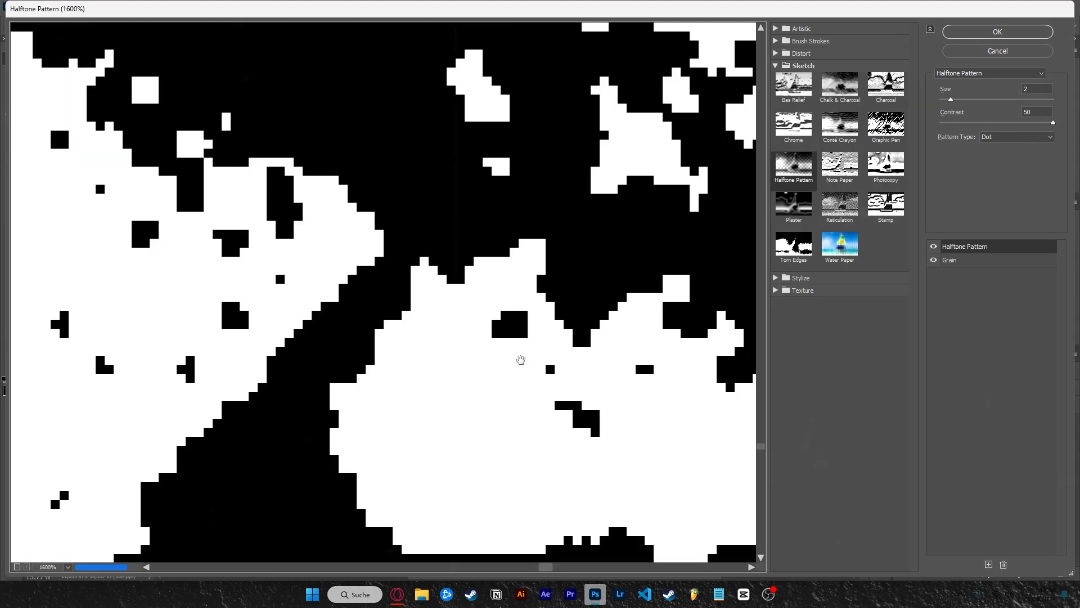
left_click(520, 359, "alt")
left_click(520, 360, "alt")
left_click(521, 359, "alt")
left_click(521, 360, "alt")
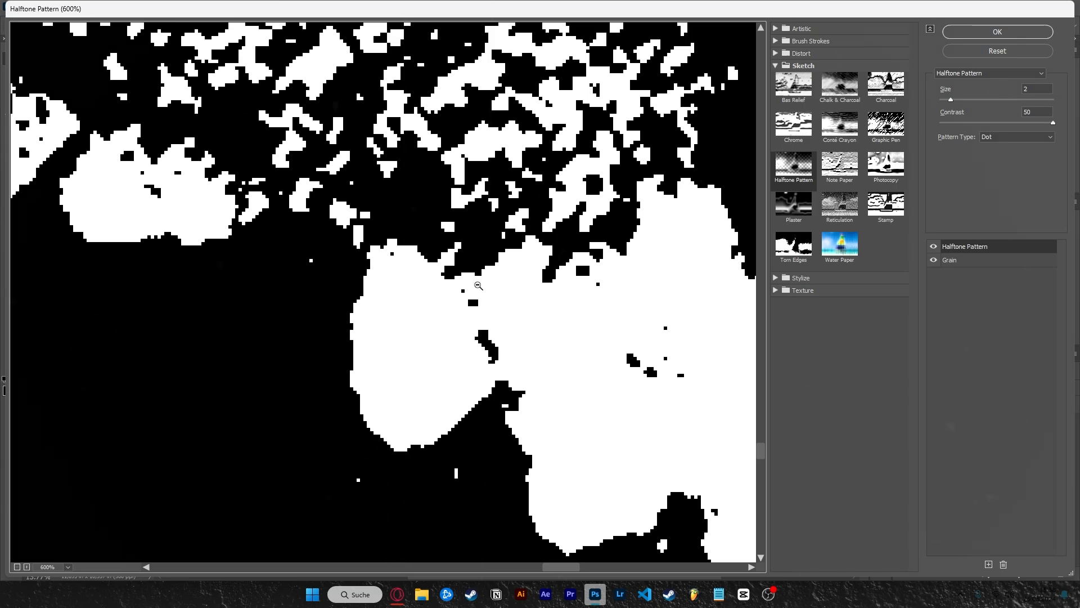
left_click(478, 286, "alt")
left_click(478, 286, "alt")
left_click(581, 332, "alt")
left_click(581, 332, "ctrl")
left_click(582, 332, "ctrl")
left_click(582, 338, "alt")
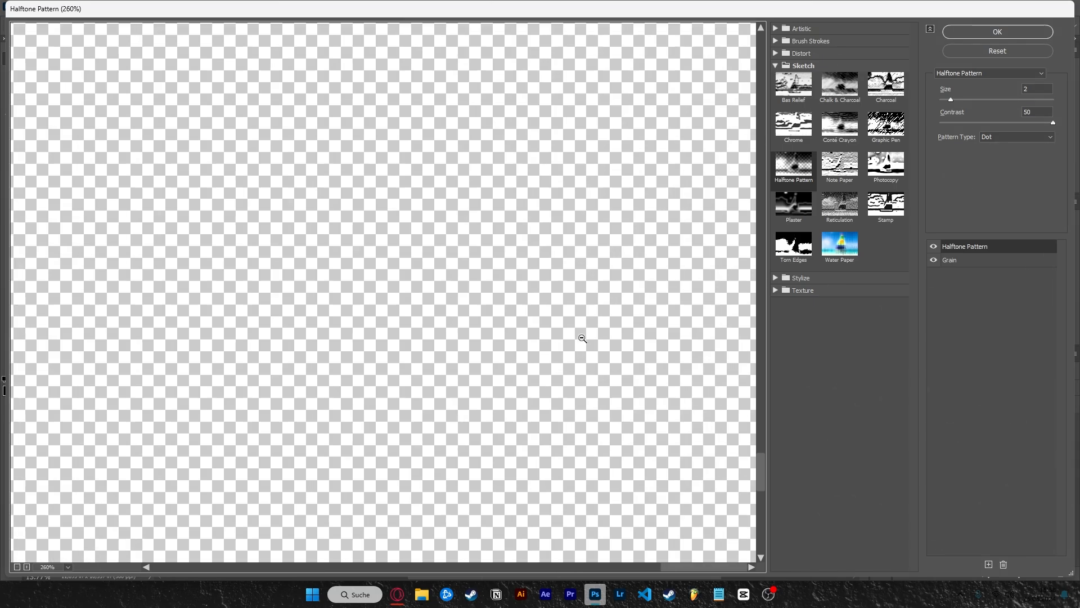
scroll(585, 345, "down", 8)
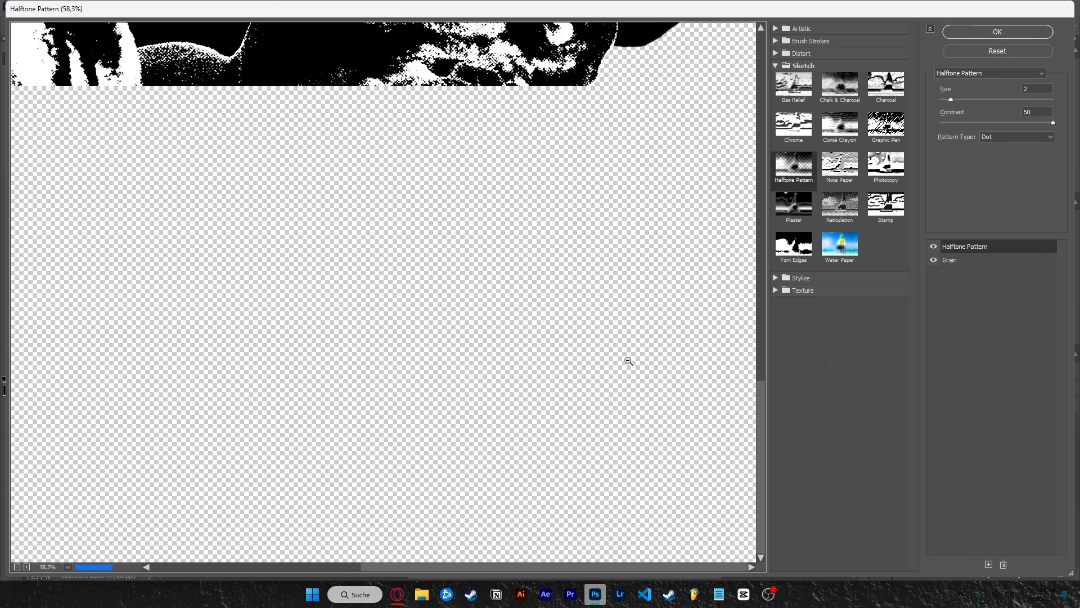
scroll(311, 127, "down", 2)
scroll(311, 128, "up", 2)
scroll(656, 447, "down", 3)
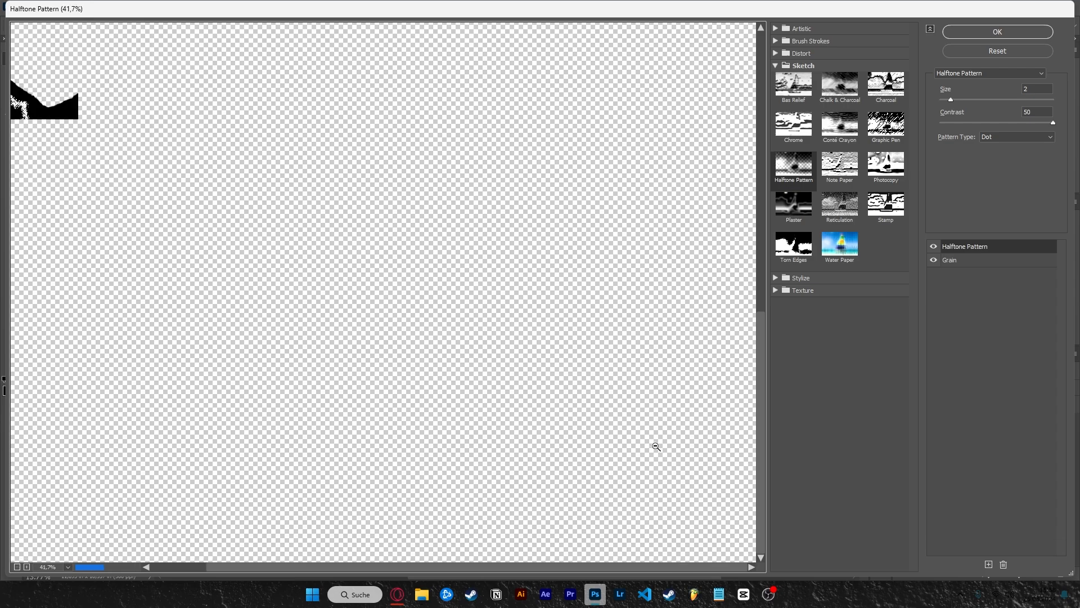
scroll(344, 198, "up", 4)
scroll(638, 330, "down", 3)
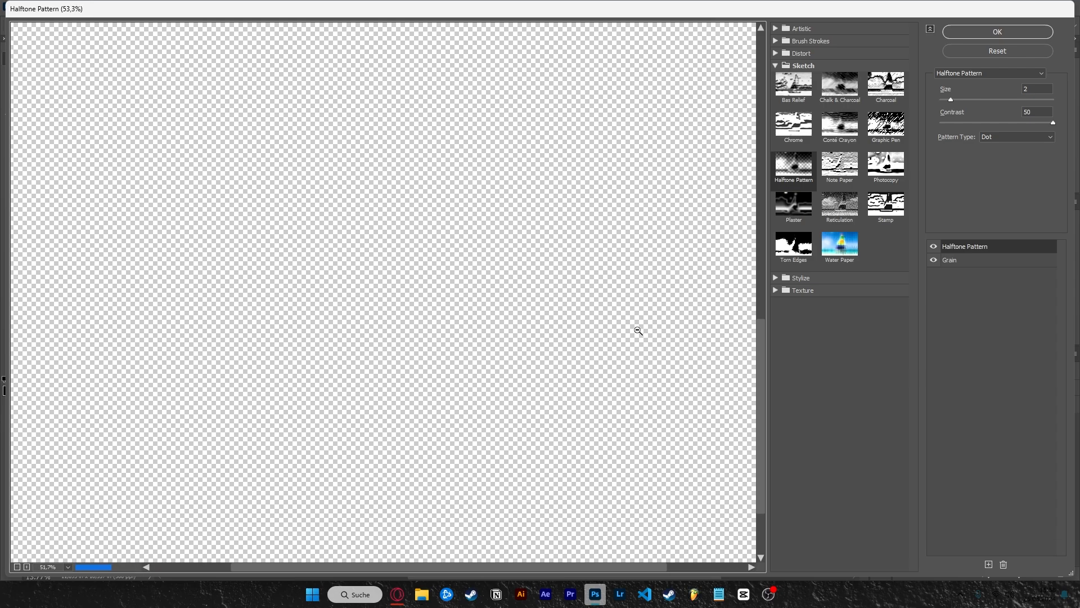
scroll(638, 331, "up", 2)
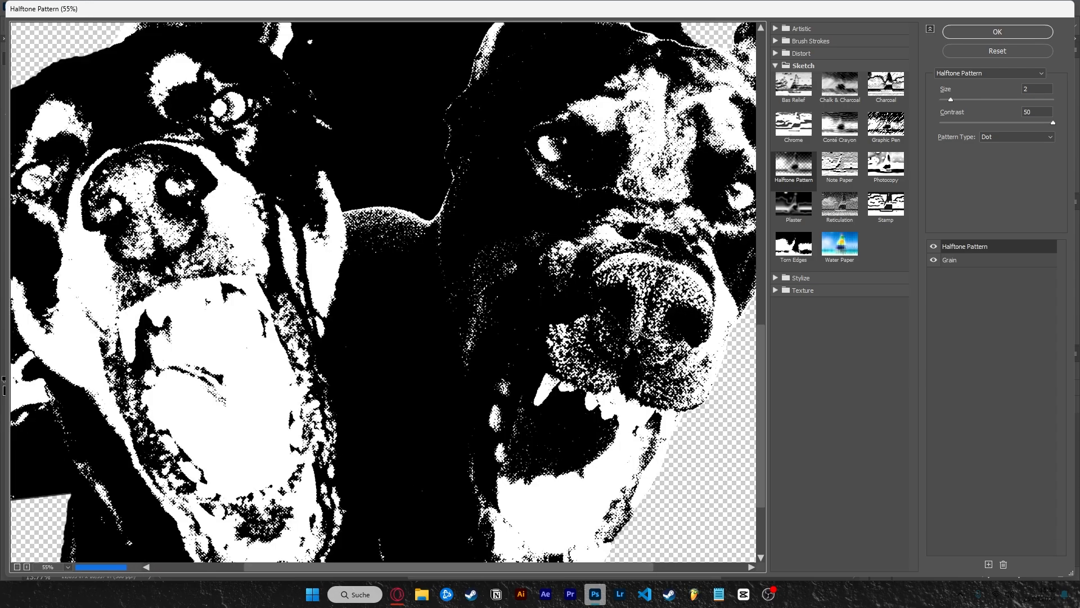
- Apply Halftone Pattern (size 2, contrast 50, Dot) stacked over soft Grain with intensity 100 and contrast 100
left_click(933, 246)
left_click(957, 262)
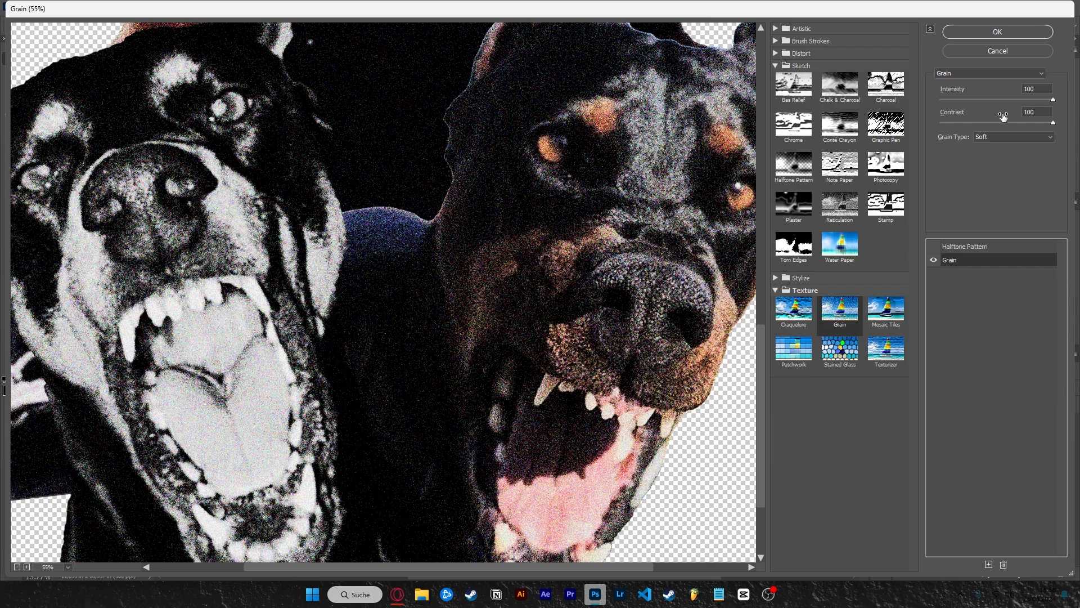
left_click(985, 248)
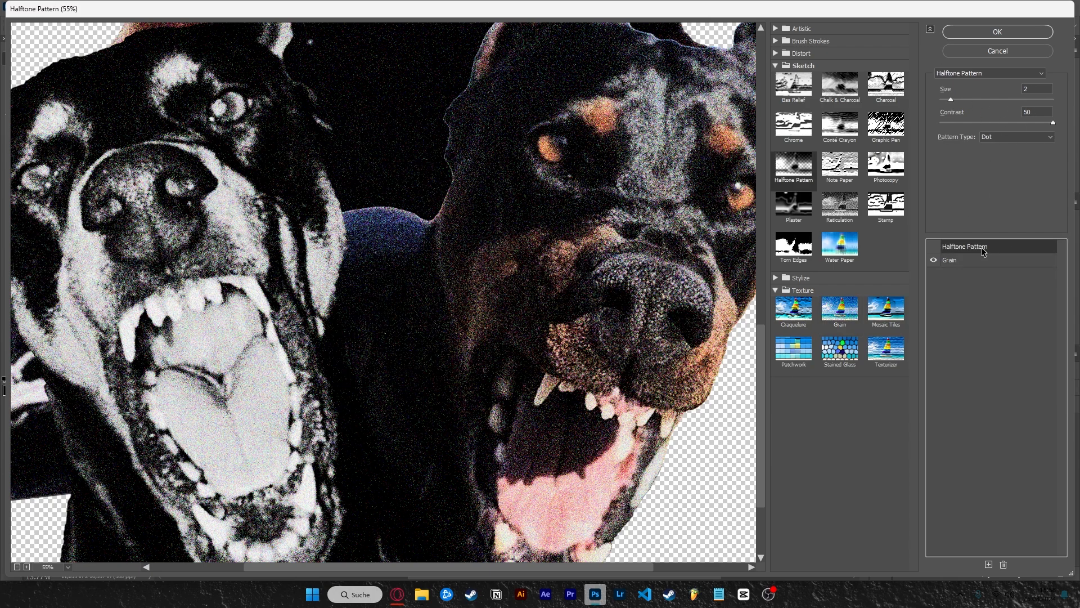
left_click(934, 246)
left_click(969, 75)
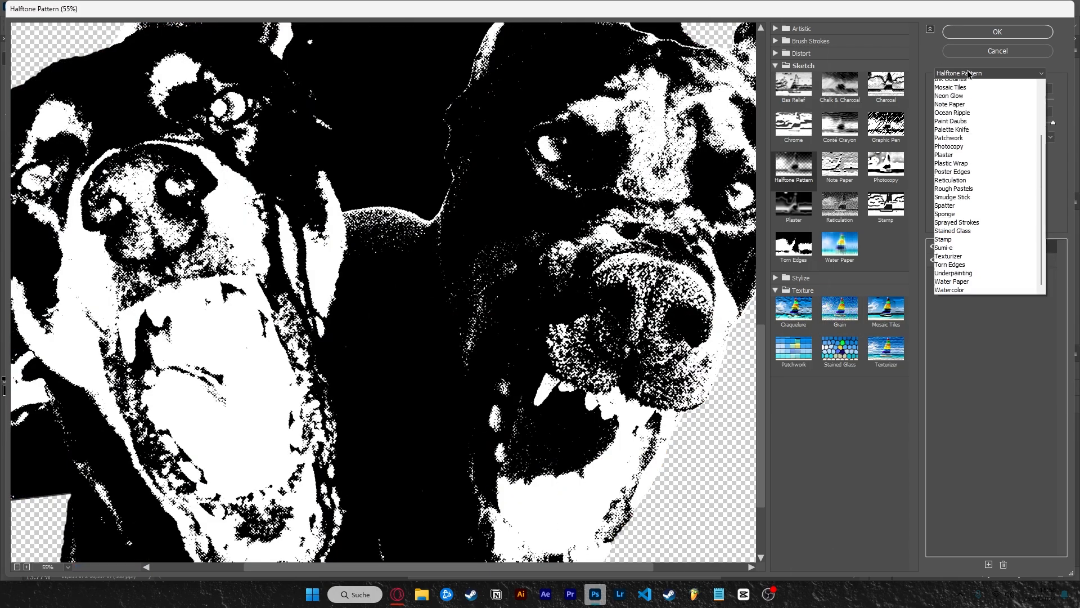
left_click(969, 74)
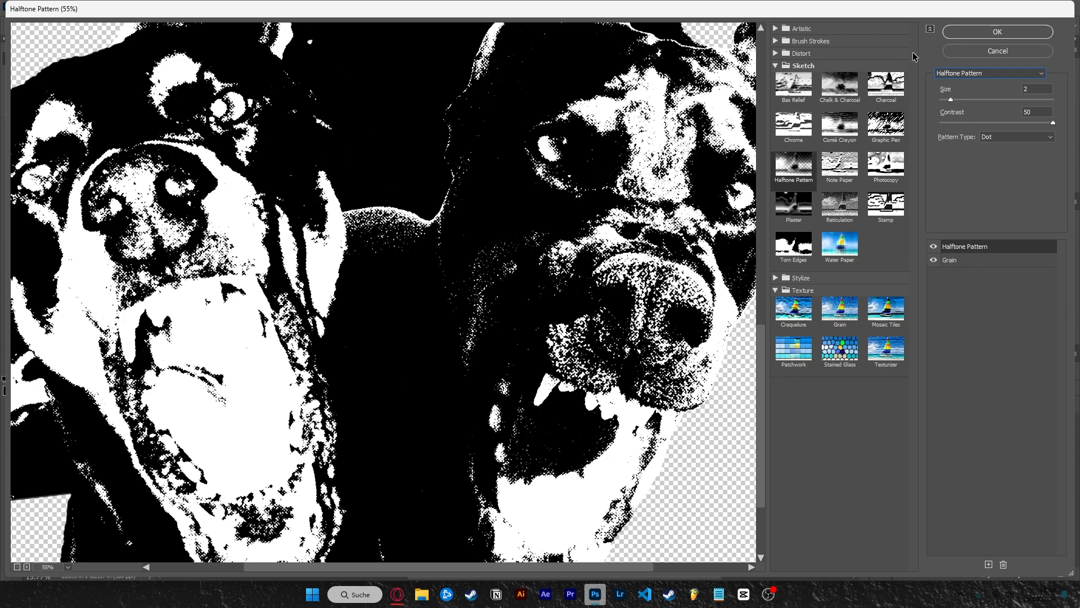
left_click(997, 32)
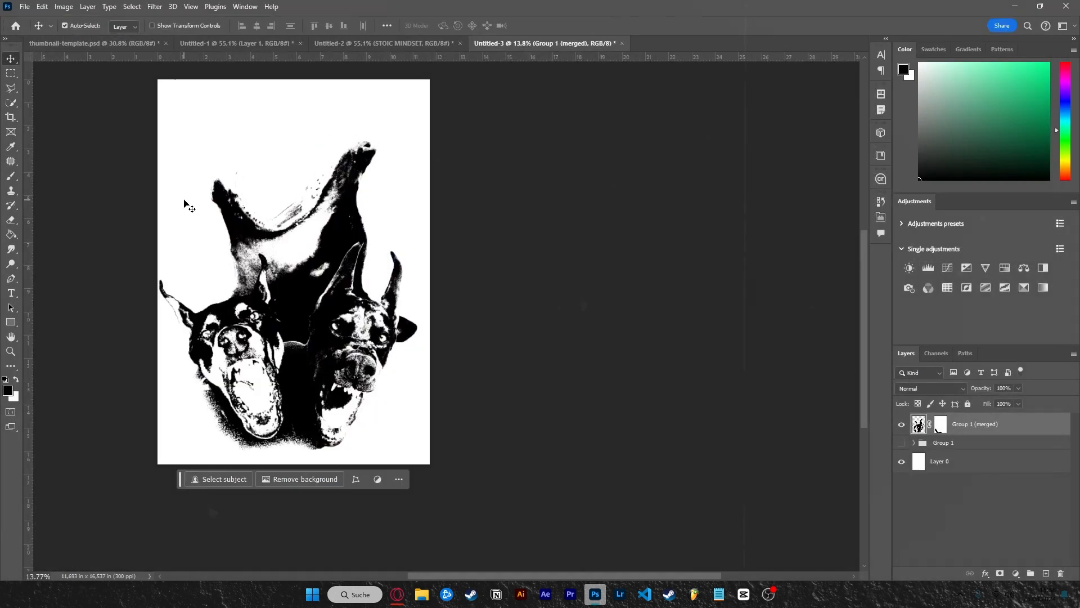
- Move the halftoned dogs up and right on the poster and scale them down to 91.73%
left_click_drag(283, 307, 306, 304)
key("ctrl+t")
left_click_drag(421, 277, 411, 278)
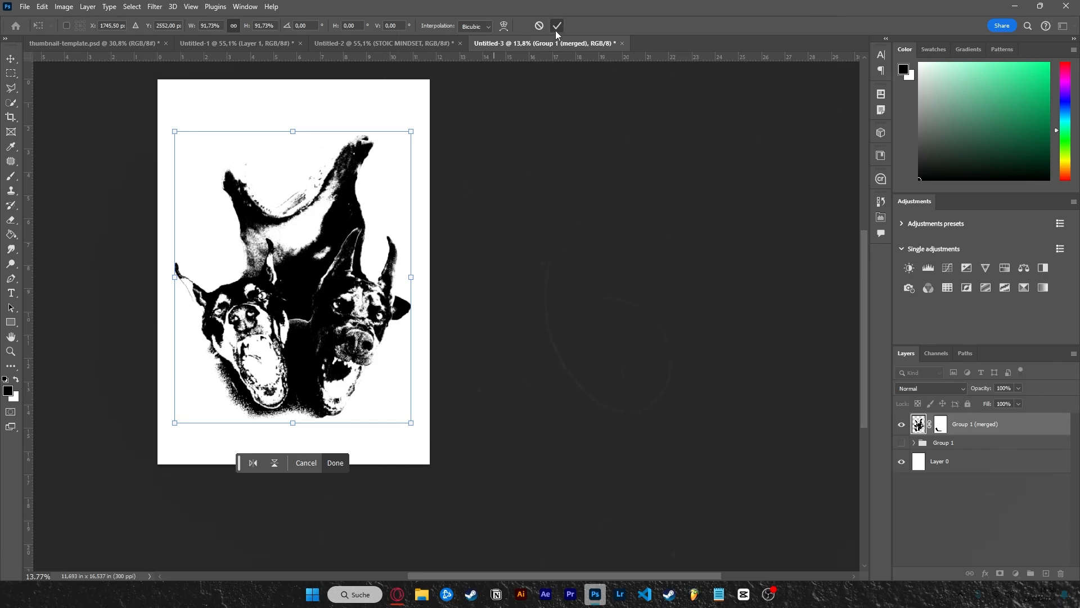
left_click(557, 26)
- Place the fanged teeth image over the dogs, scale it to about 110% and shift it down over the poster's middle
scroll(328, 321, "up", 6)
scroll(434, 369, "up", 2)
scroll(434, 370, "down", 8)
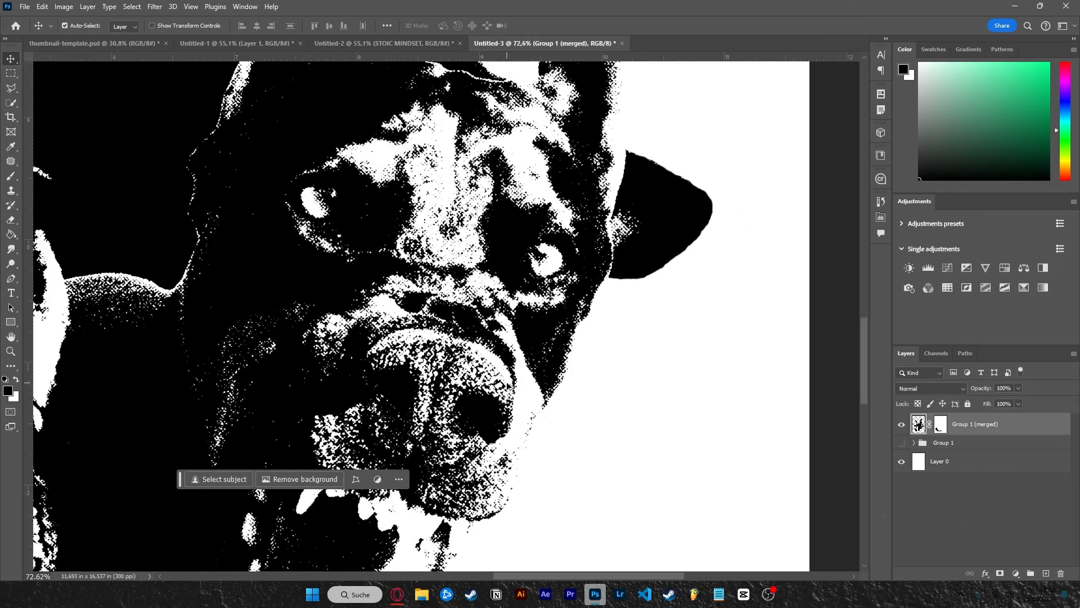
scroll(388, 314, "down", 2)
scroll(388, 242, "up", 1)
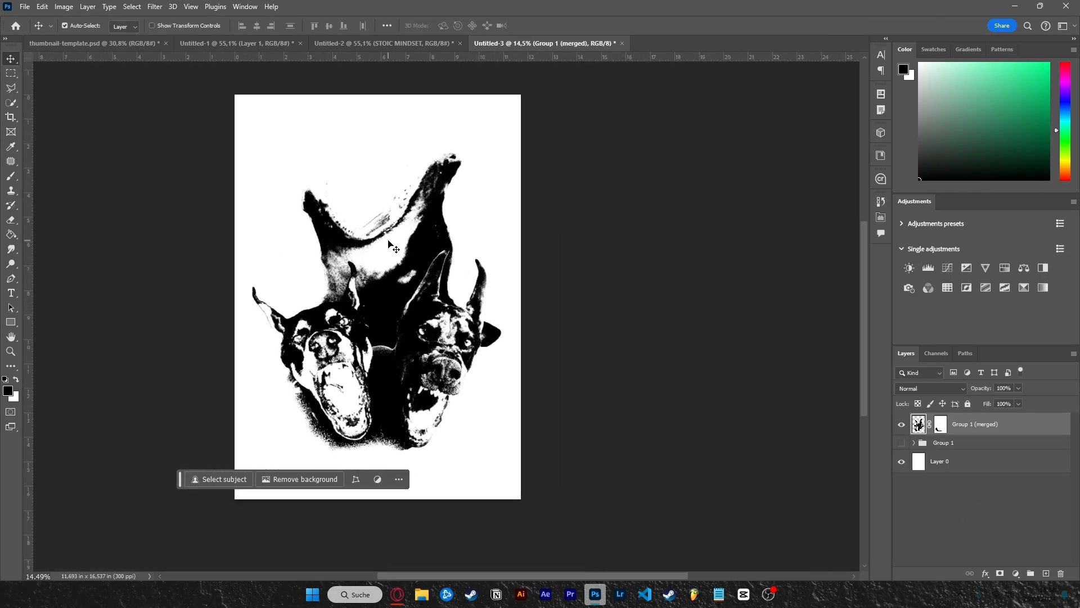
scroll(388, 242, "down", 1)
scroll(389, 240, "up", 1)
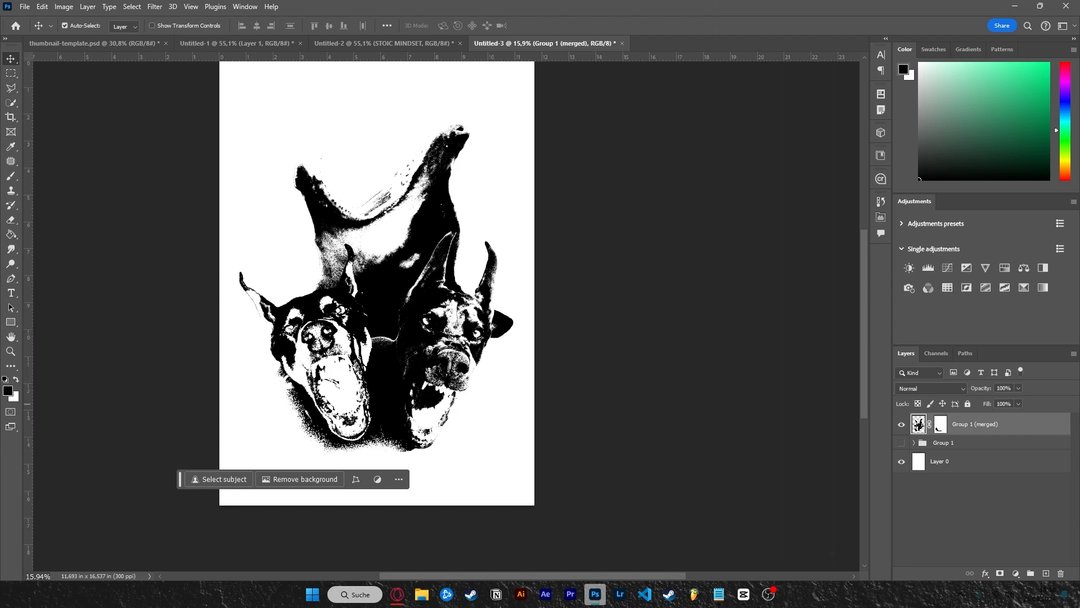
left_click_drag(1079, 304, 412, 320)
left_click_drag(472, 284, 479, 284)
left_click_drag(418, 262, 418, 289)
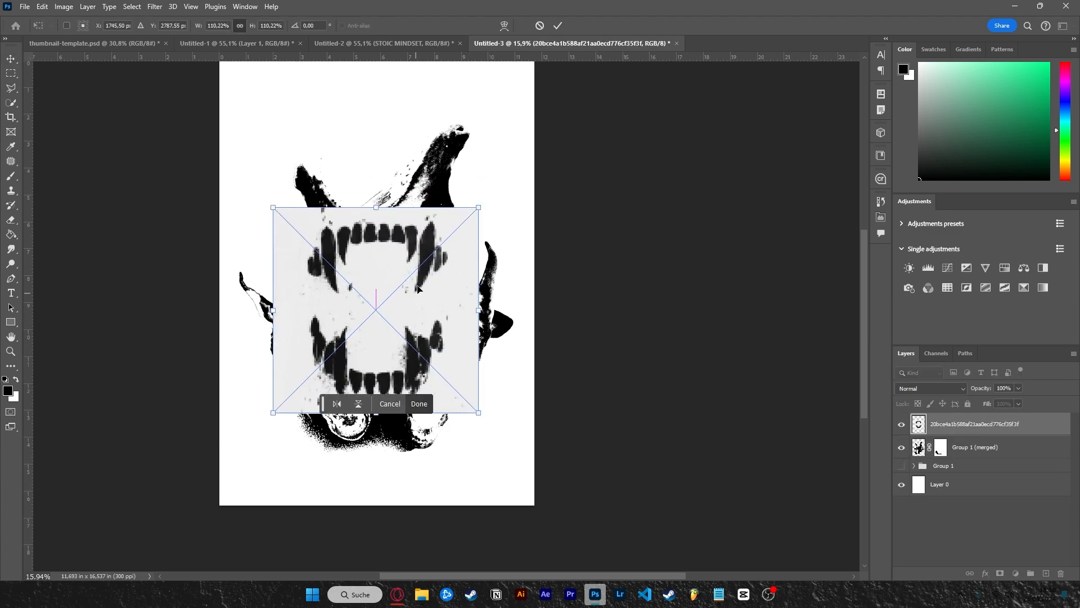
left_click(559, 24)
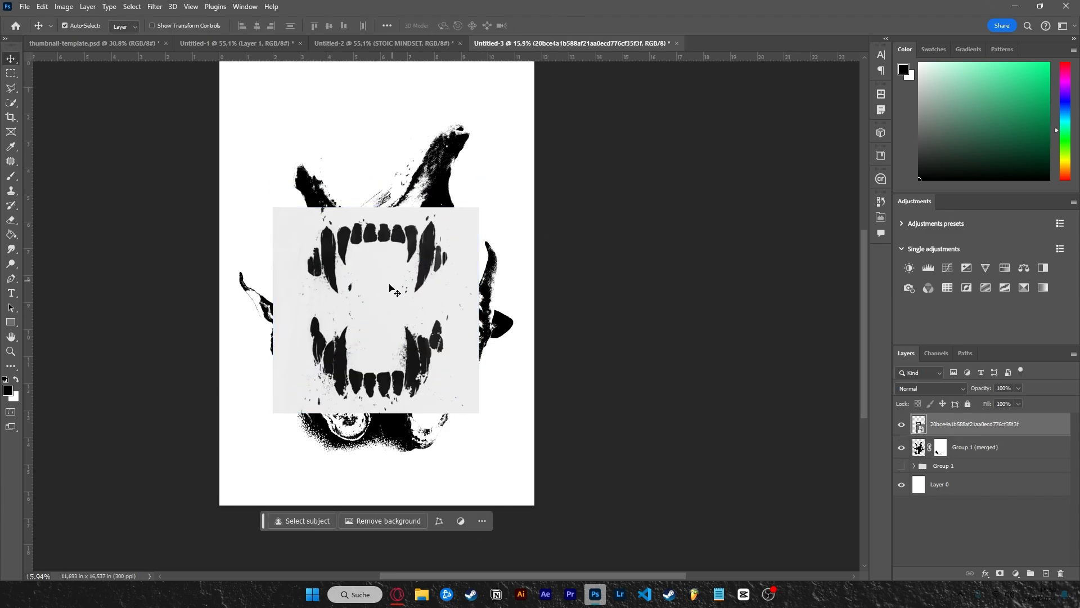
- Drop out the teeth image's light background with Blend If by lowering the current layer's white limit to 147
double_click(1044, 432)
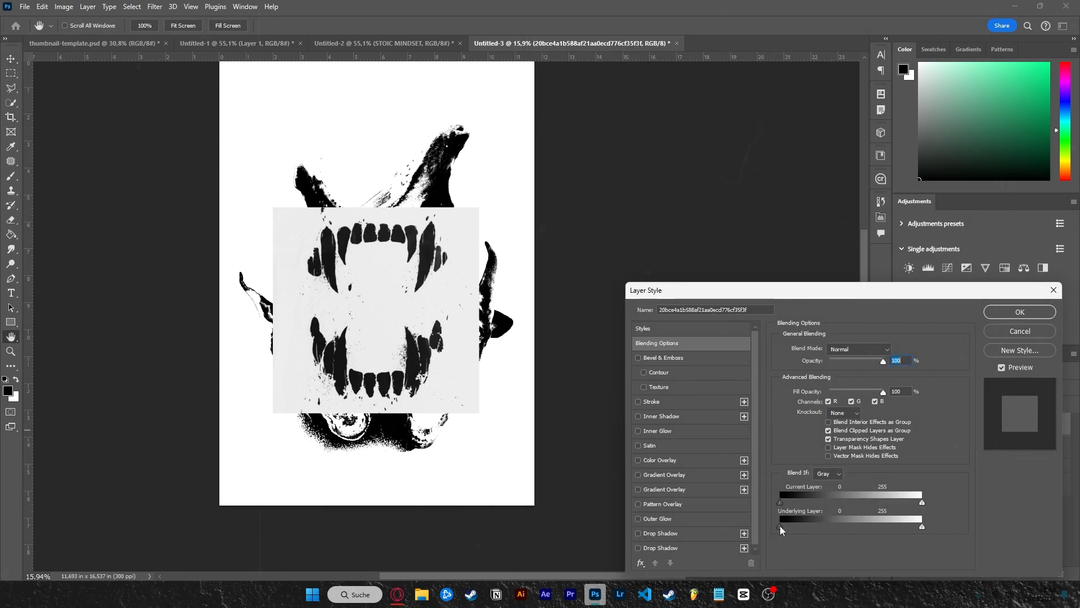
left_click_drag(780, 526, 743, 502)
left_click_drag(923, 502, 882, 510)
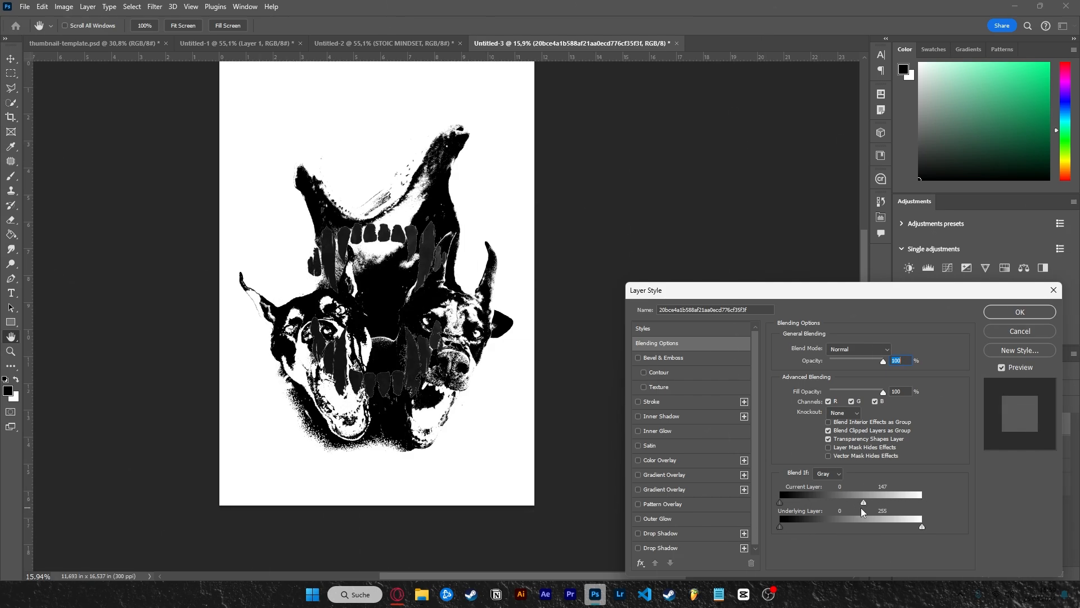
left_click(1008, 317)
- Add an empty layer above the teeth image and merge the two into a single layer
left_click(1046, 574)
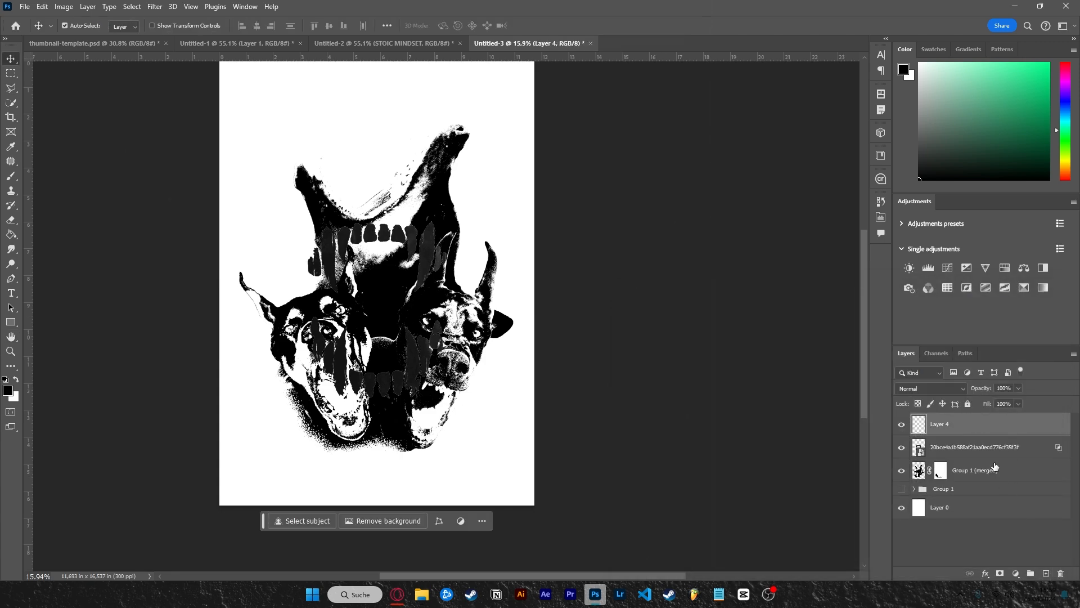
left_click(1039, 452, "shift")
key("ctrl+e")
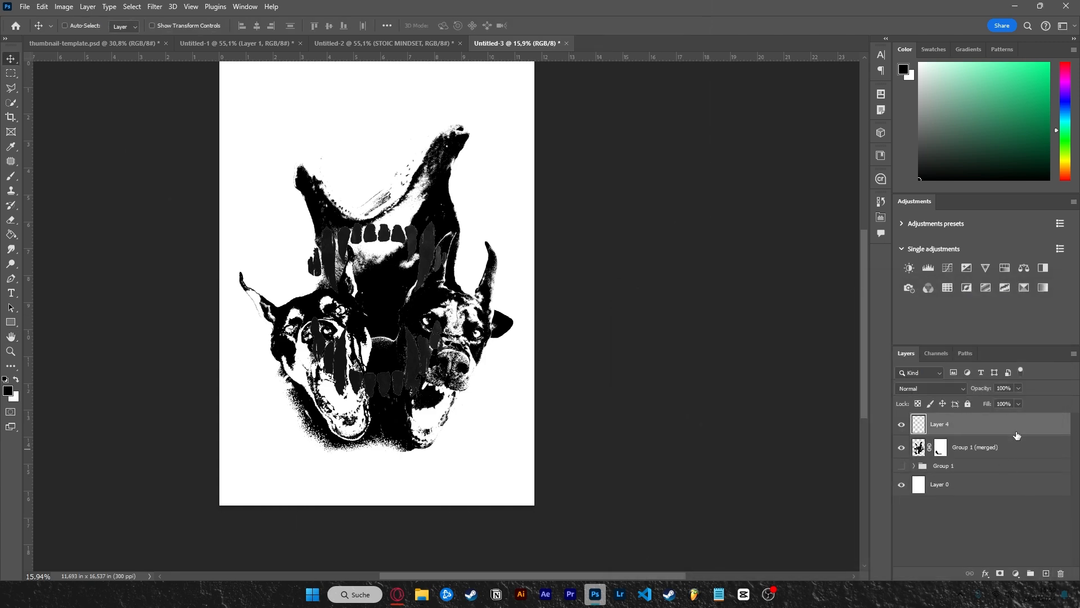
- Apply a white Color Overlay in Normal mode at 100% opacity to the teeth on Layer 4
double_click(967, 431)
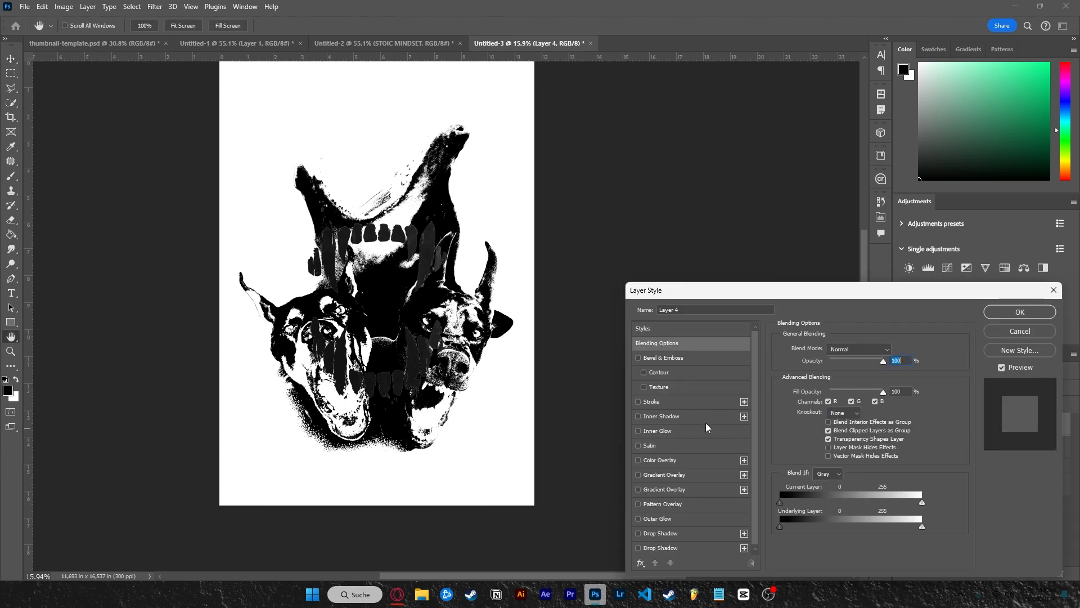
left_click(639, 460)
left_click(694, 461)
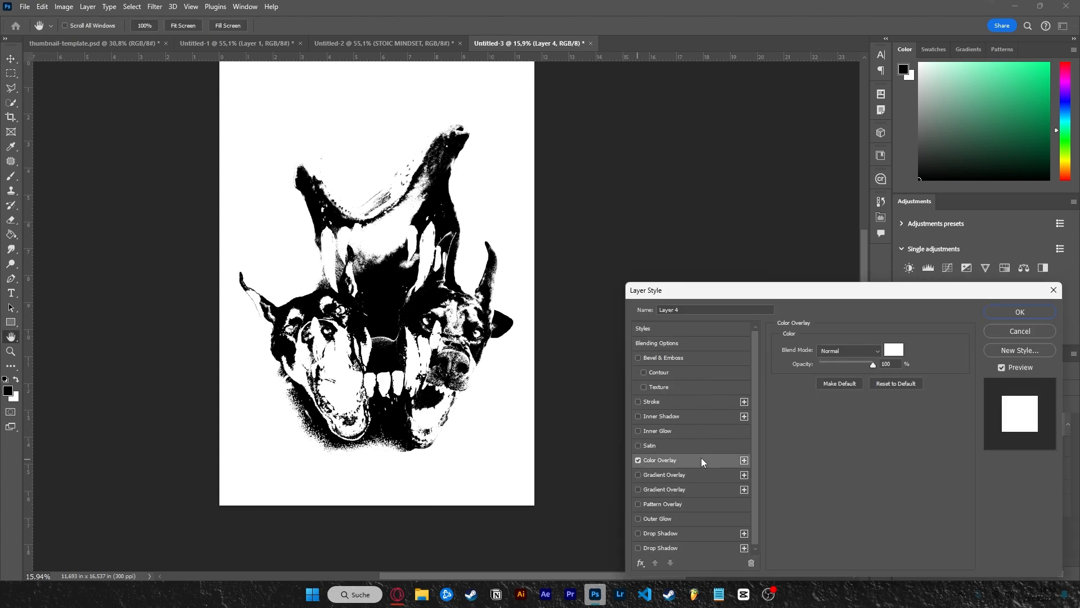
left_click(1001, 315)
- Scale down the white teeth on Layer 4 in two passes and position them between the two front dogs' heads
key("ctrl+t")
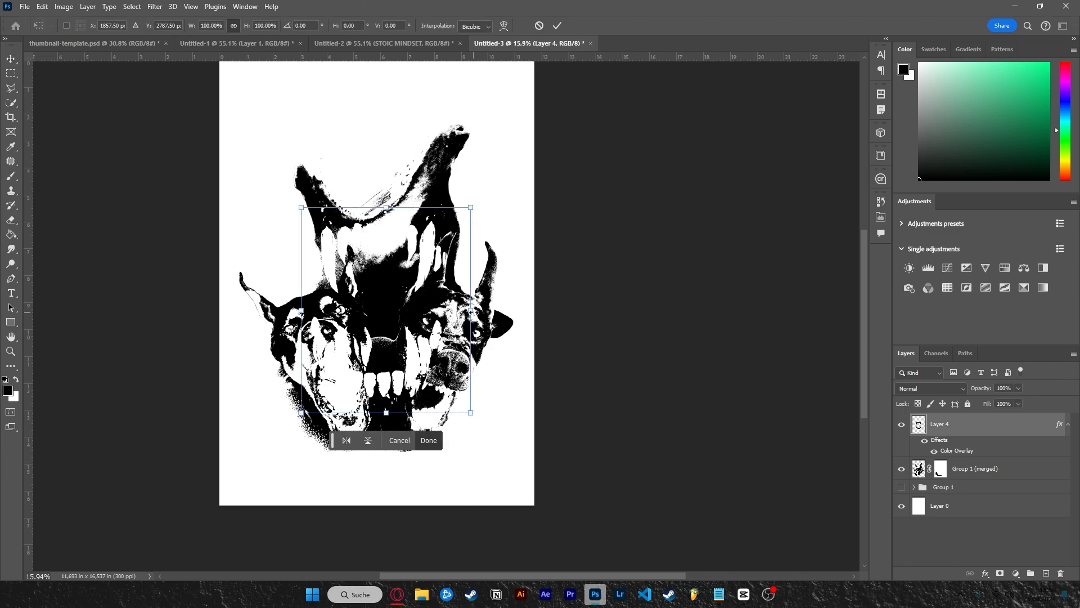
mouse_move(471, 314)
left_mouse_down()
mouse_move(514, 299)
mouse_move(439, 321)
mouse_move(459, 330)
left_mouse_up()
left_click_drag(425, 271, 412, 291)
key("Return")
scroll(413, 304, "down", 3)
scroll(412, 256, "up", 2)
left_click(428, 256)
key("ctrl+t")
left_click_drag(509, 306, 462, 325)
key("Return")
left_click_drag(405, 385, 404, 380)
- Add a black text layer reading "NO FEAR" in Monument Extended Ultrabold near the top of the poster
key("t")
left_click(265, 159)
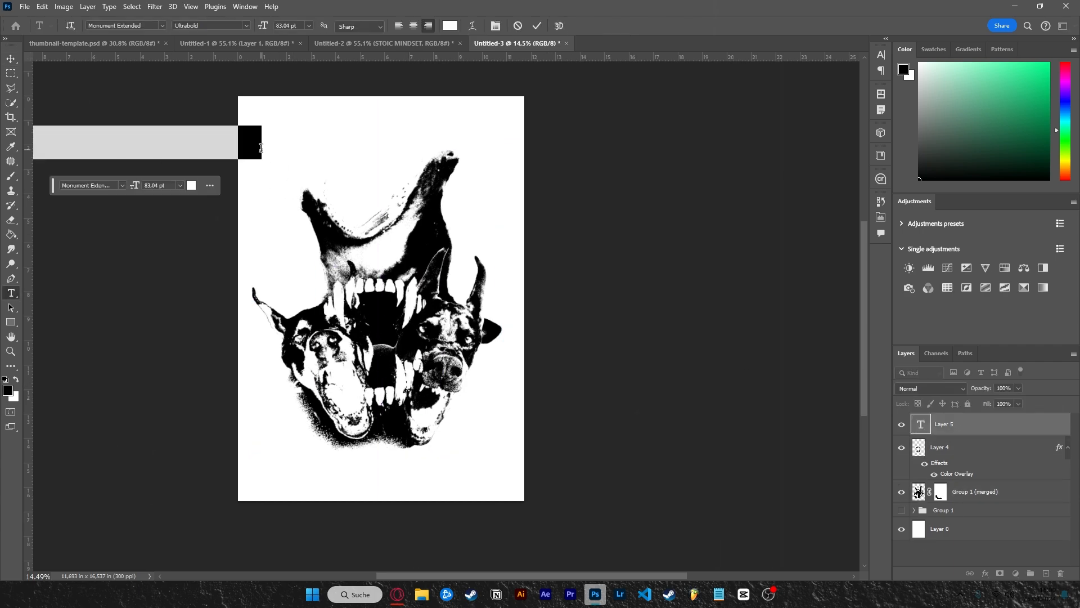
left_click(191, 187)
key("Return")
left_click_drag(262, 180, 504, 191)
key("BackSpace")
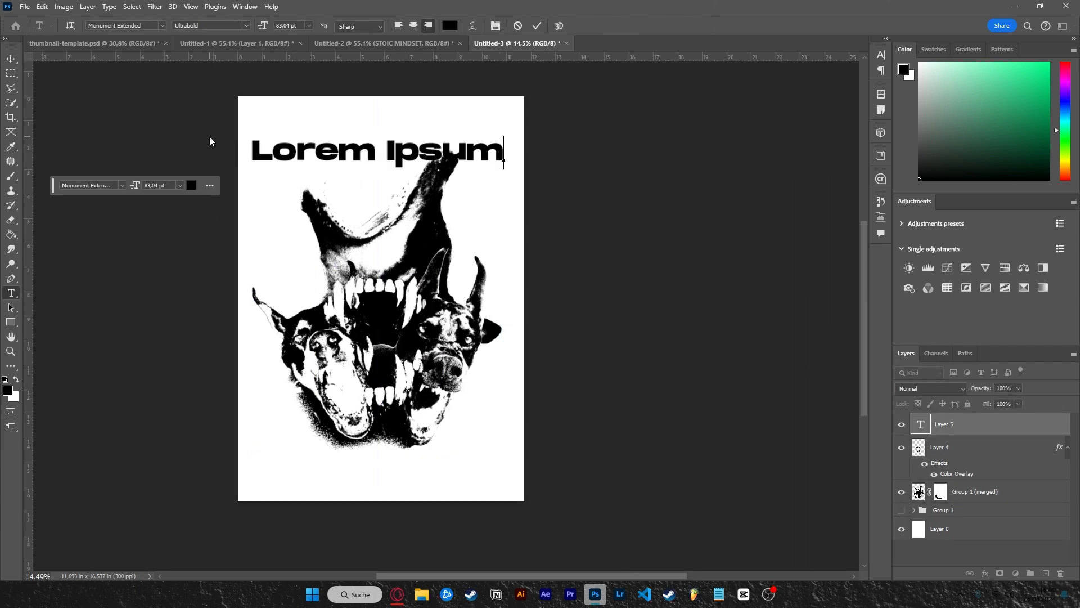
type("NO")
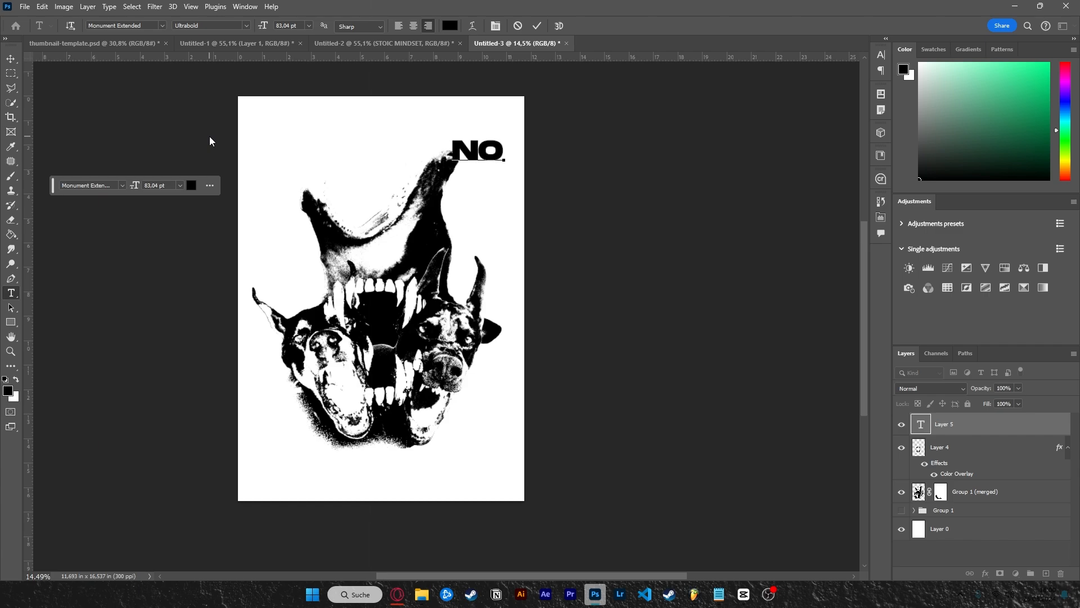
type(" FEAR")
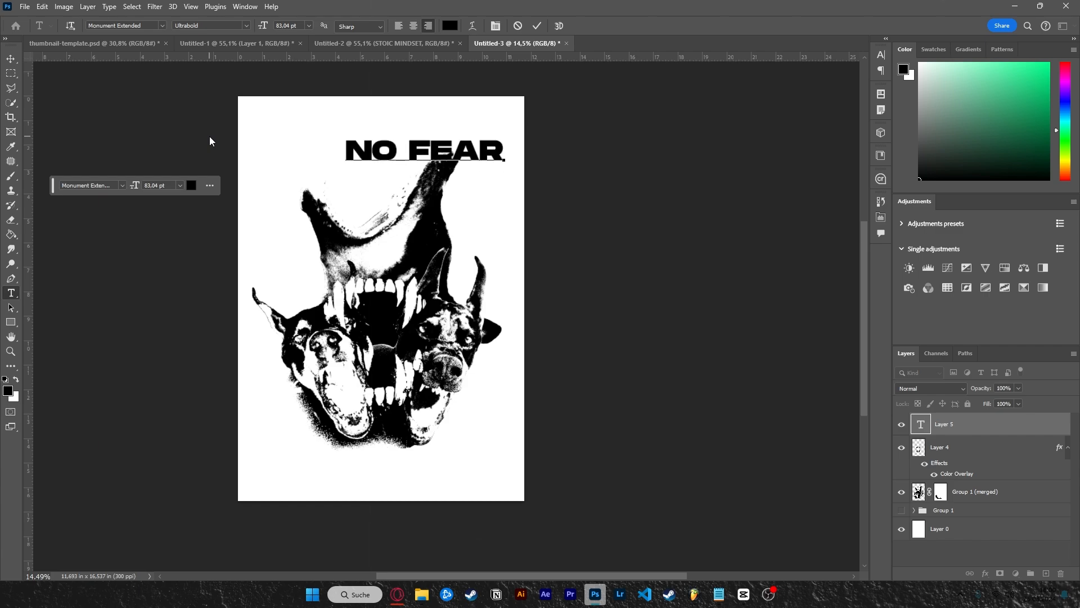
- Set the NO FEAR text size to 140 pt and move it down across the top of the dog collage
left_click_drag(501, 156, 356, 137)
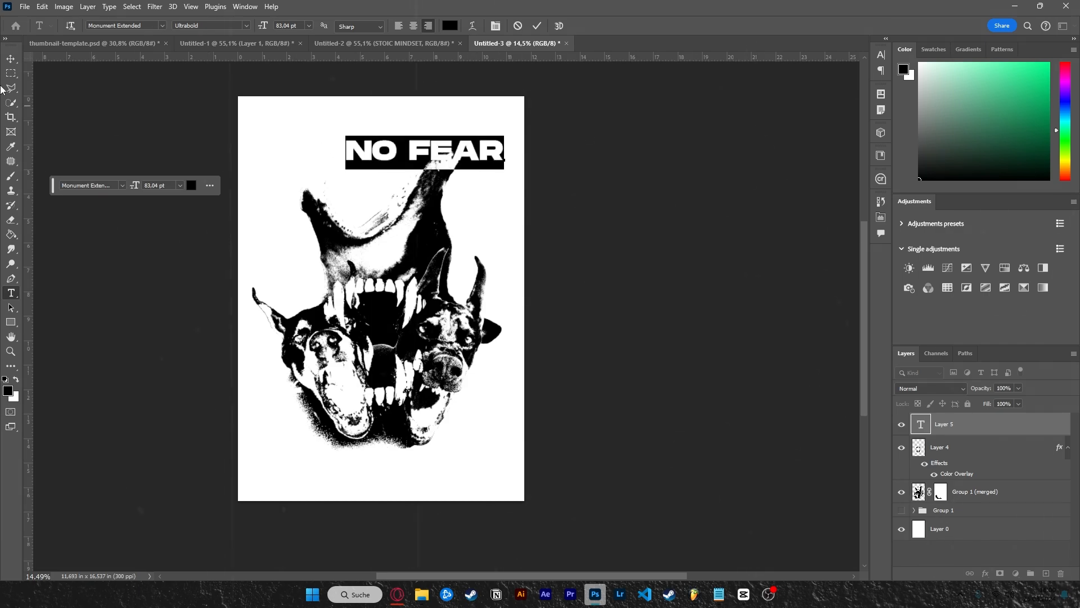
left_click_drag(141, 191, 169, 193)
left_click(10, 58)
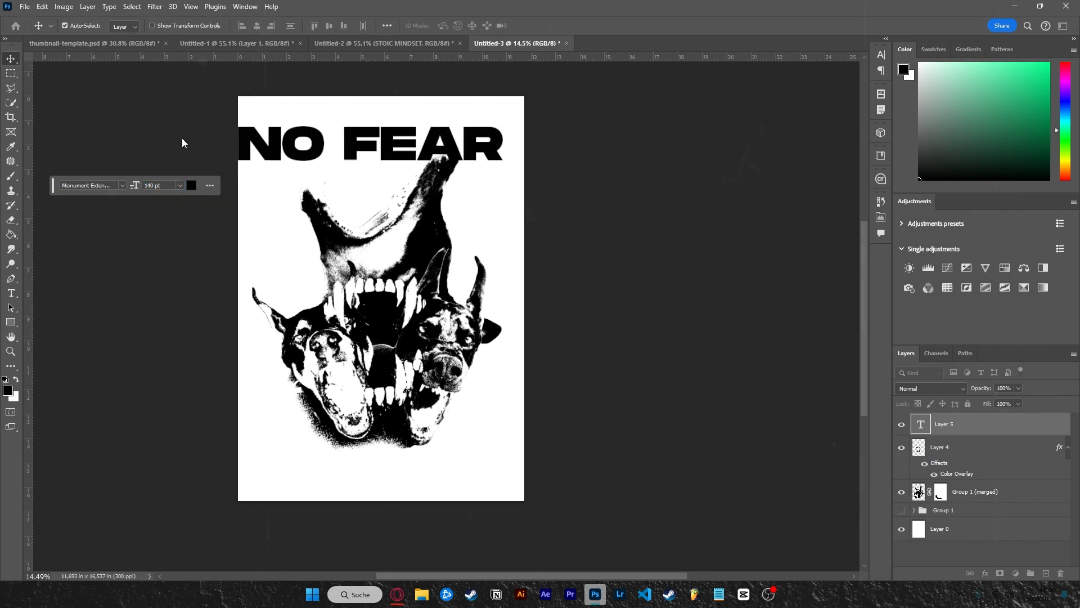
left_click_drag(351, 150, 357, 190)
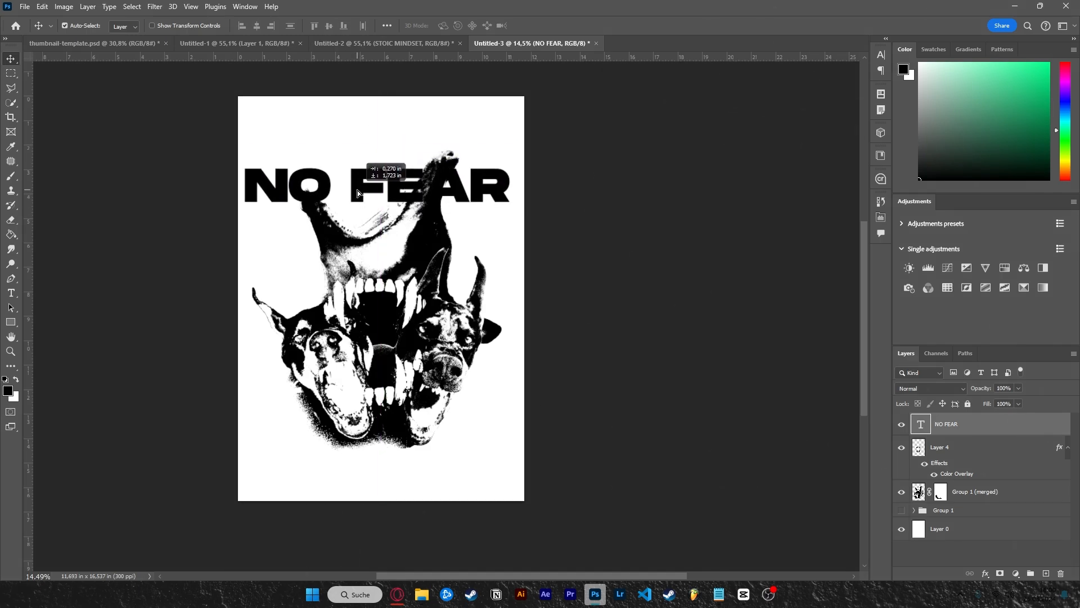
left_click(667, 383)
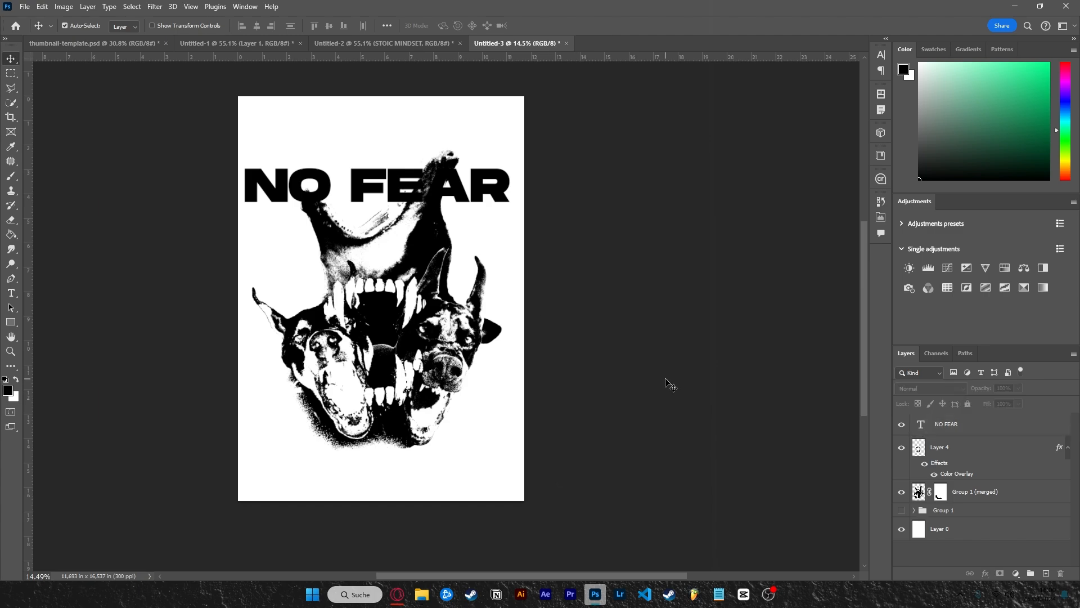
- Give the NO FEAR text a white 27 px outside Stroke and centre it horizontally on the poster
left_click(969, 430)
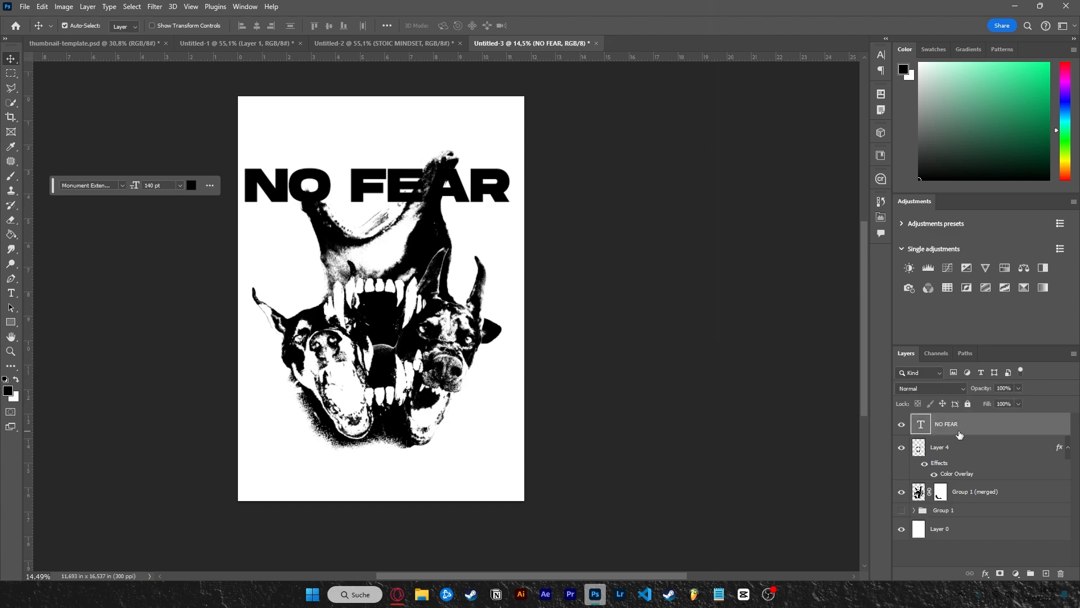
double_click(959, 433)
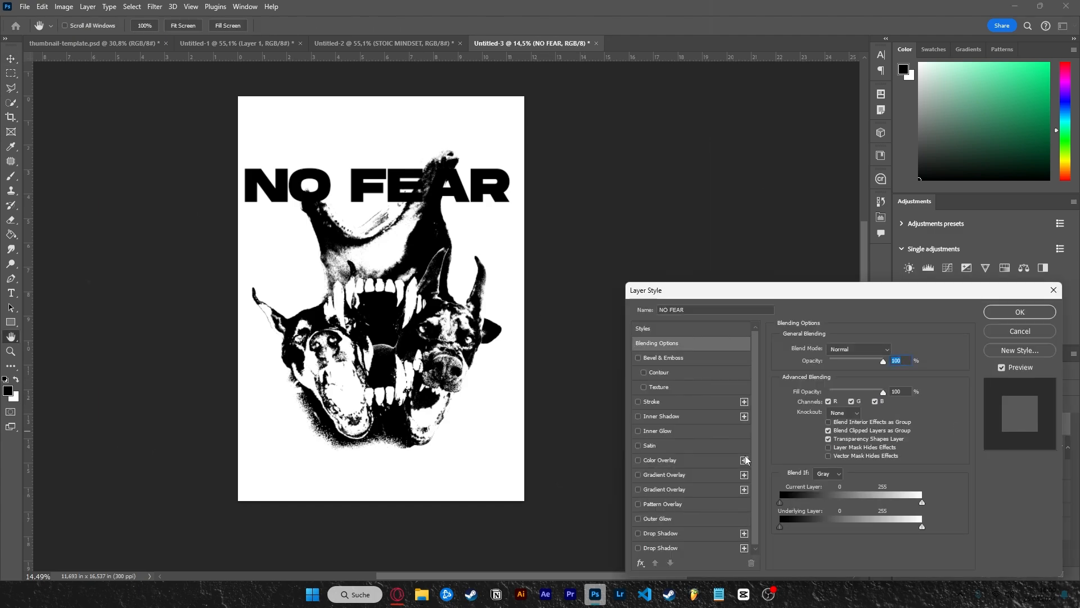
left_click(640, 400)
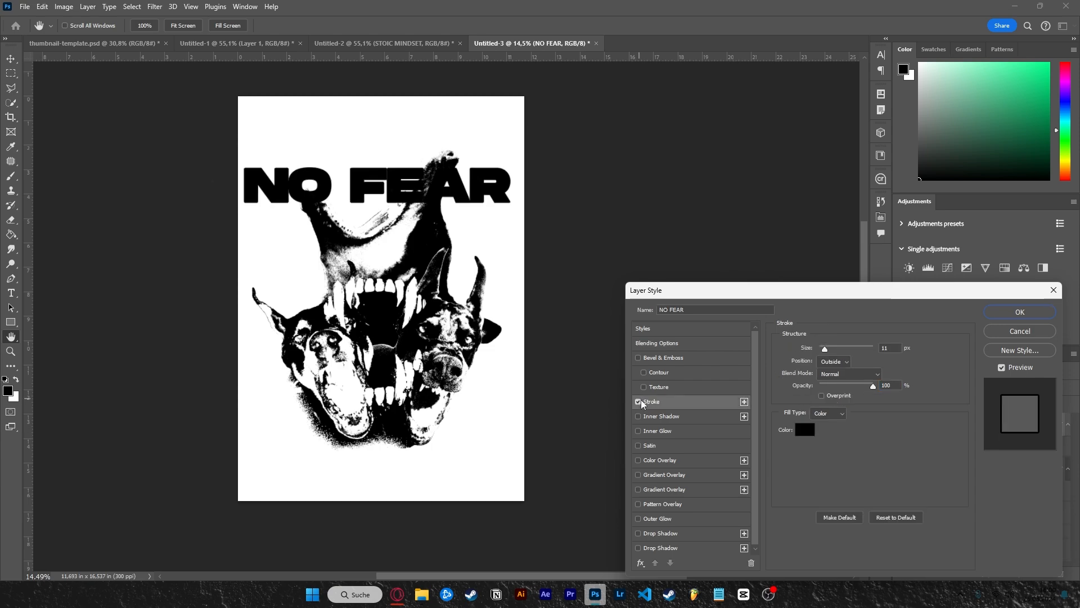
left_click(808, 427)
left_click(638, 357)
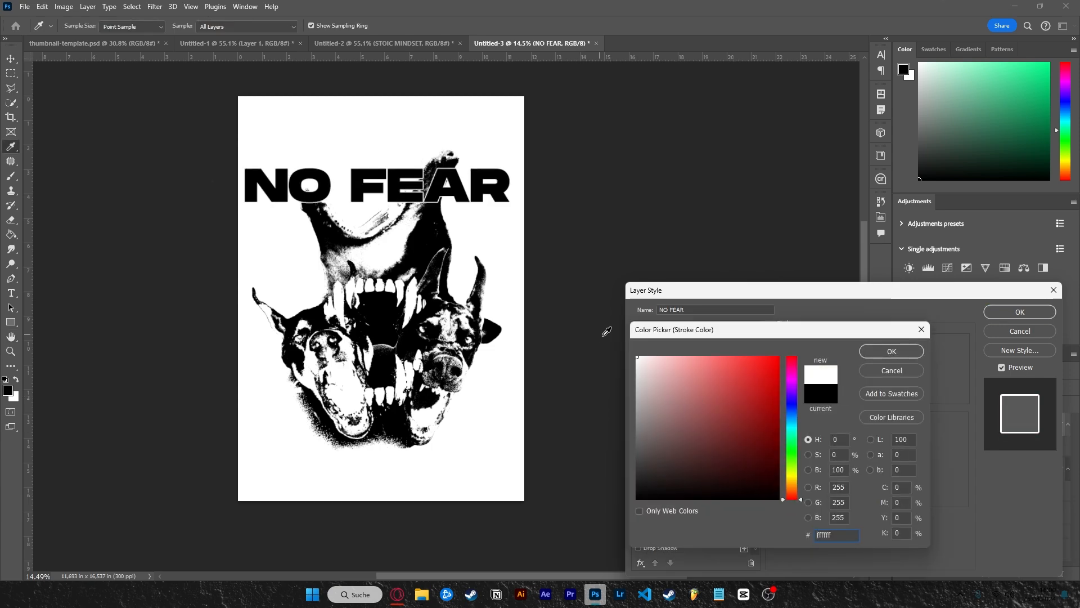
left_click(870, 354)
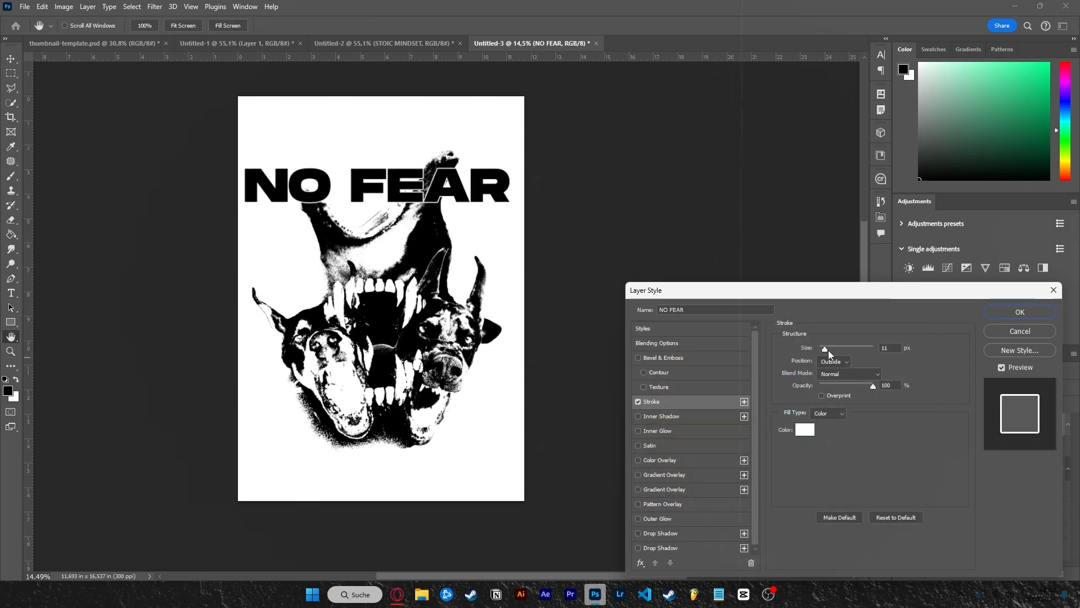
left_click_drag(828, 349, 829, 349)
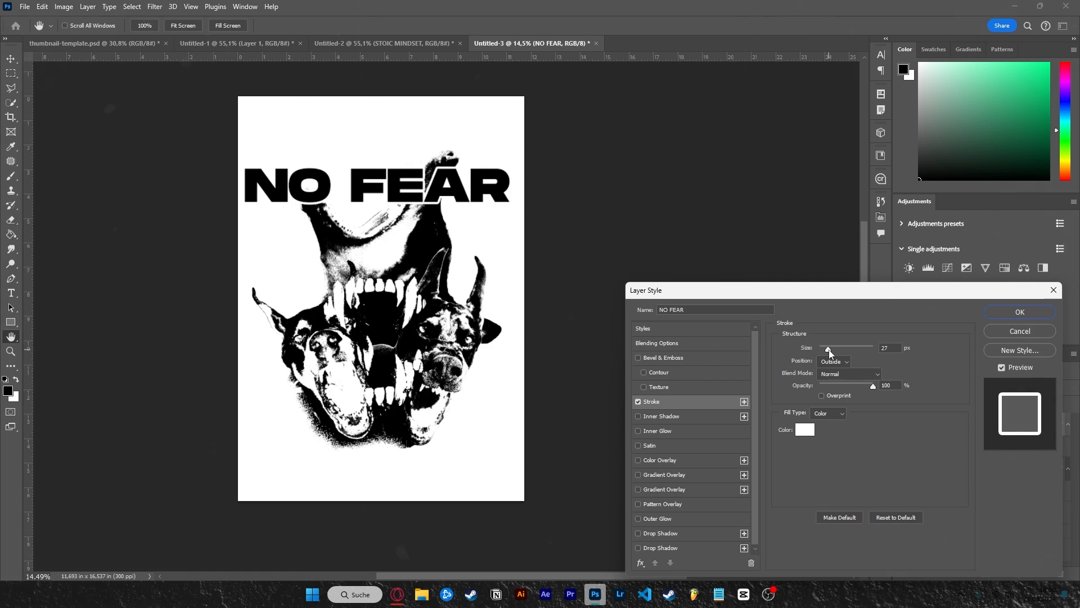
left_click(1007, 313)
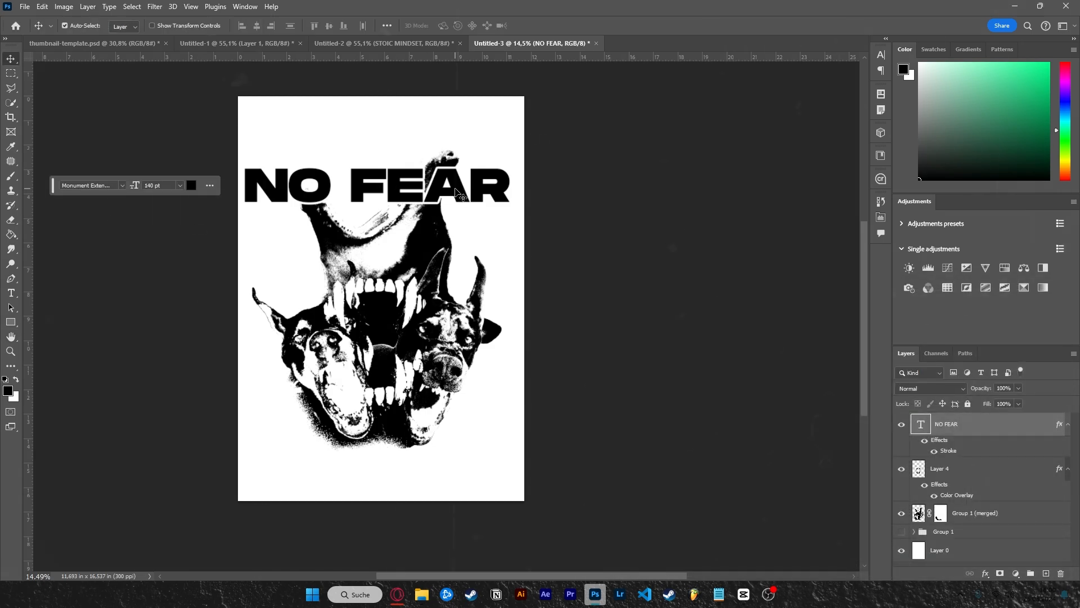
left_click_drag(456, 190, 460, 197)
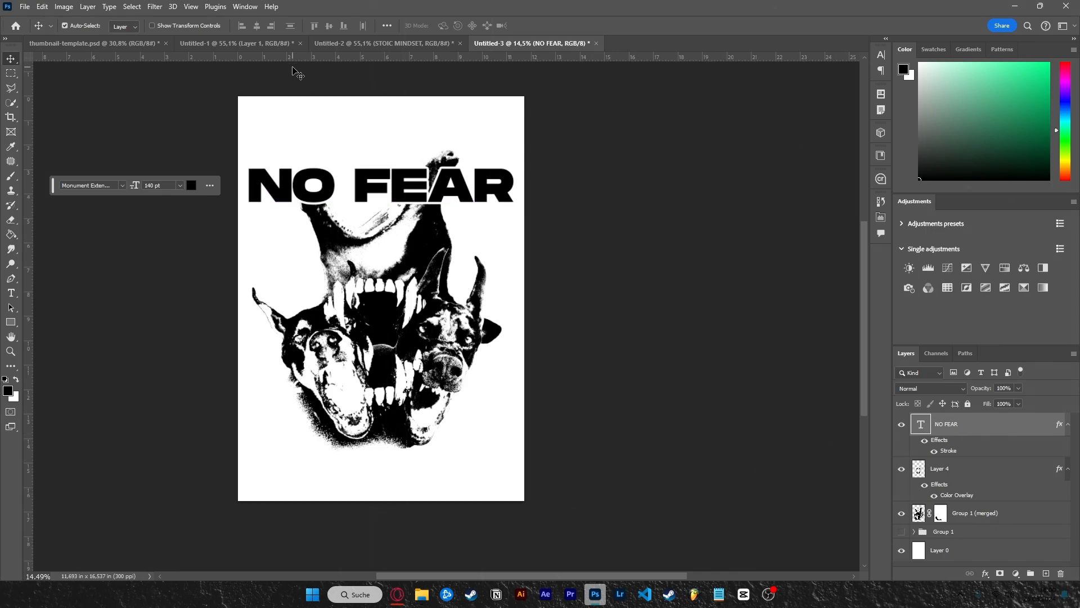
- Warp the NO FEAR text with the Arch style at an 11.8% bend and try moving it down slightly
key("ctrl+t")
left_click(504, 26)
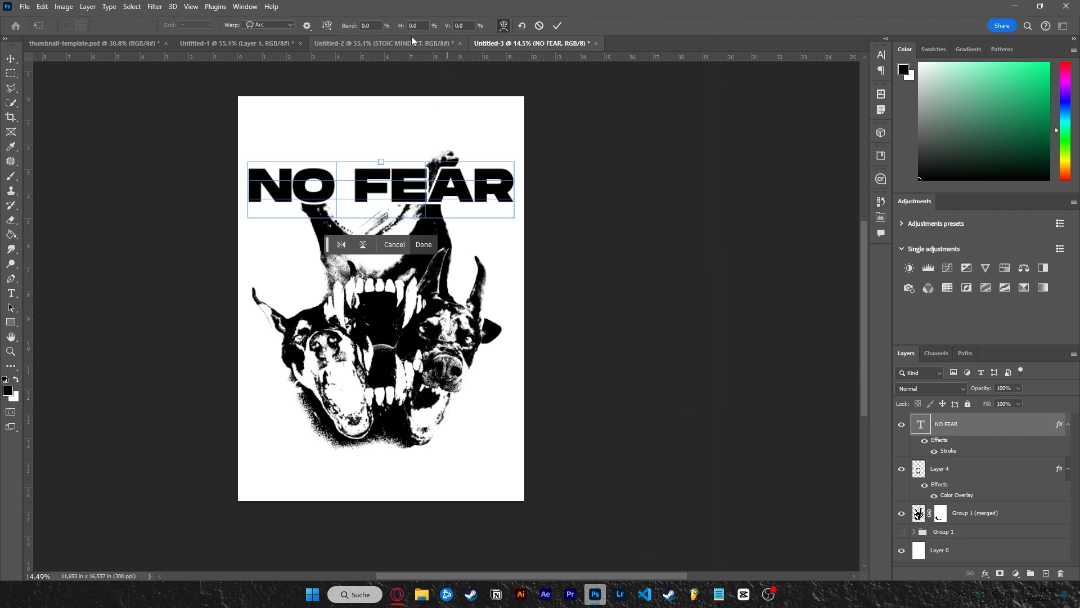
left_click(291, 25)
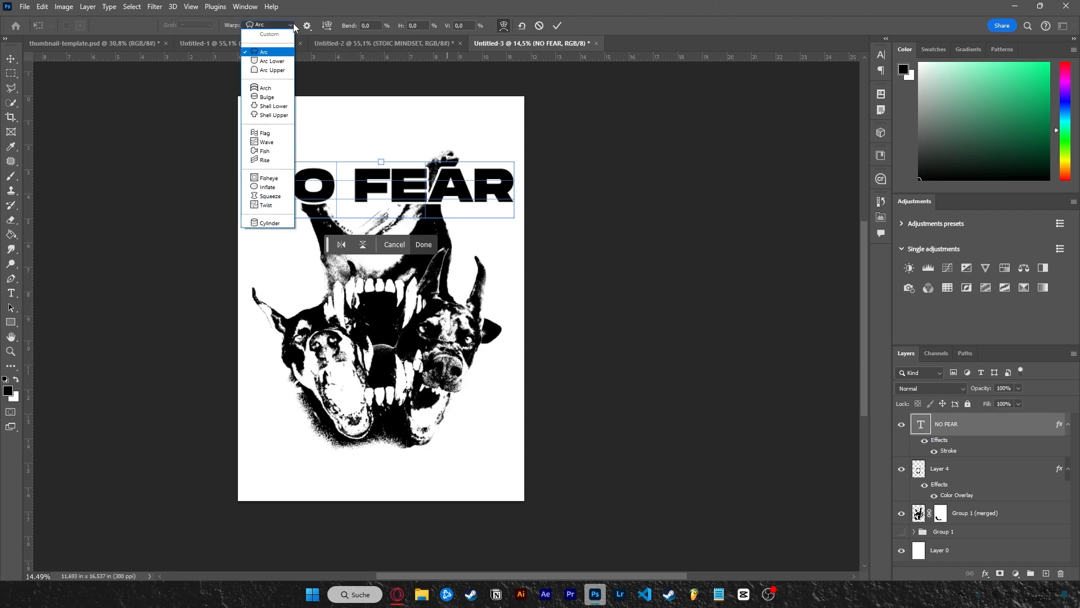
left_click(265, 88)
left_click_drag(381, 106, 383, 150)
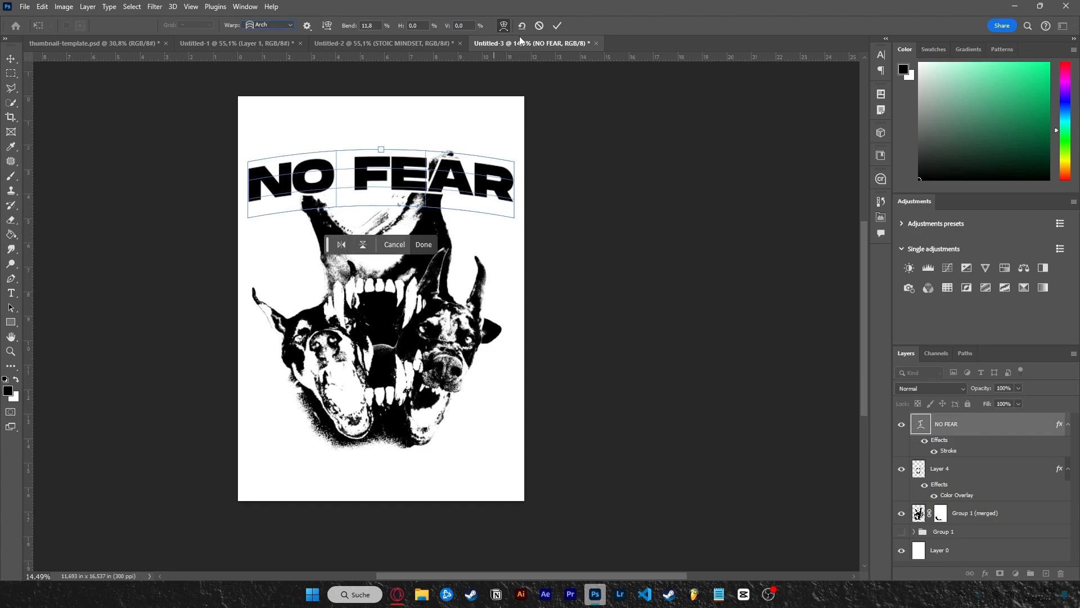
left_click(557, 26)
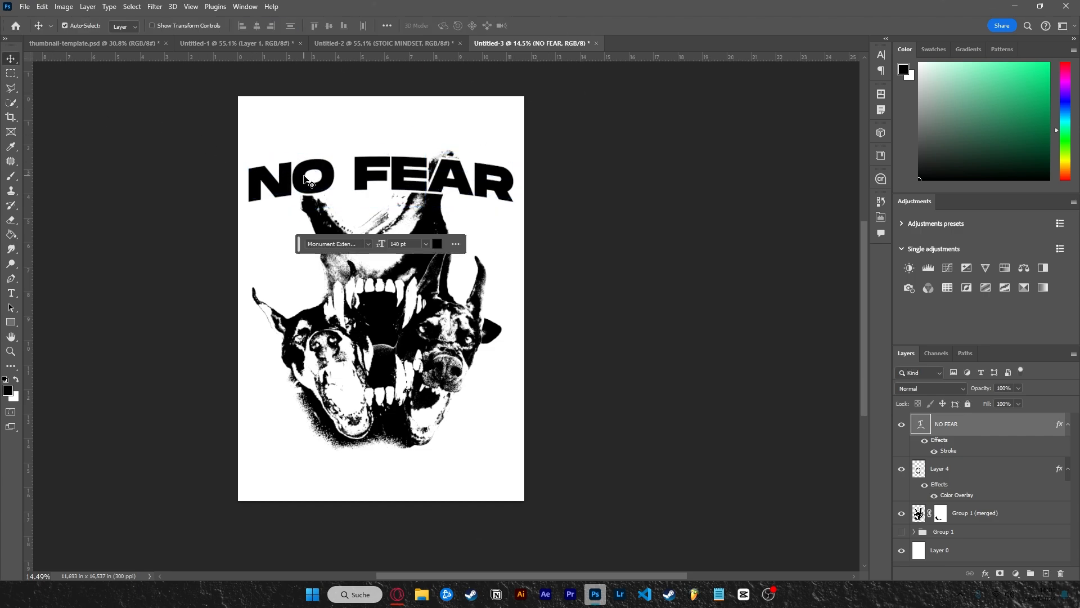
left_click_drag(332, 192, 373, 183)
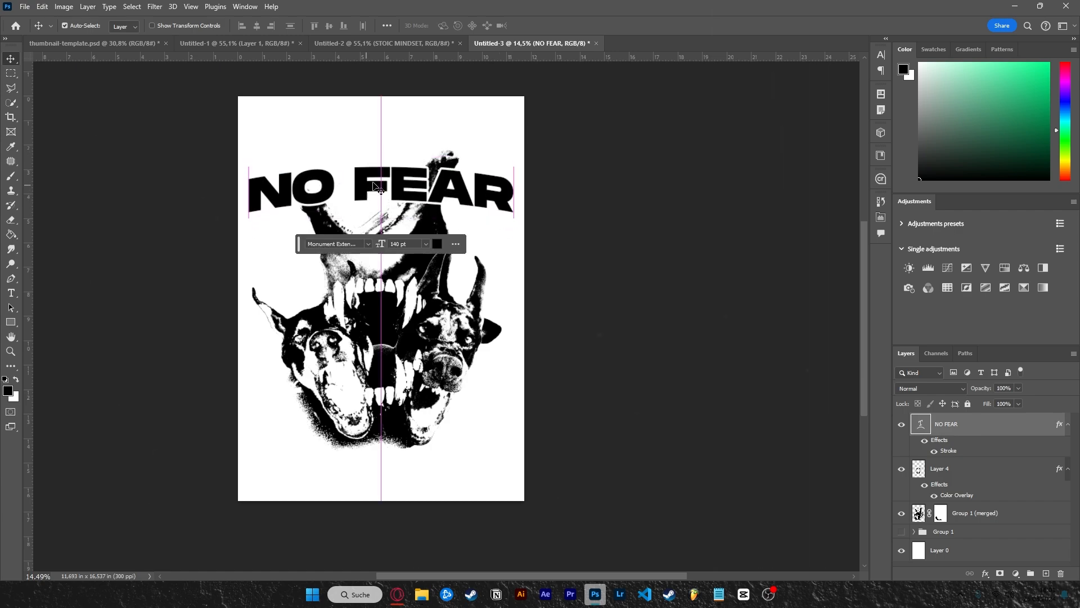
left_click(591, 267)
- Set the Arch warp's bend on the NO FEAR text to 0%
left_click(969, 429)
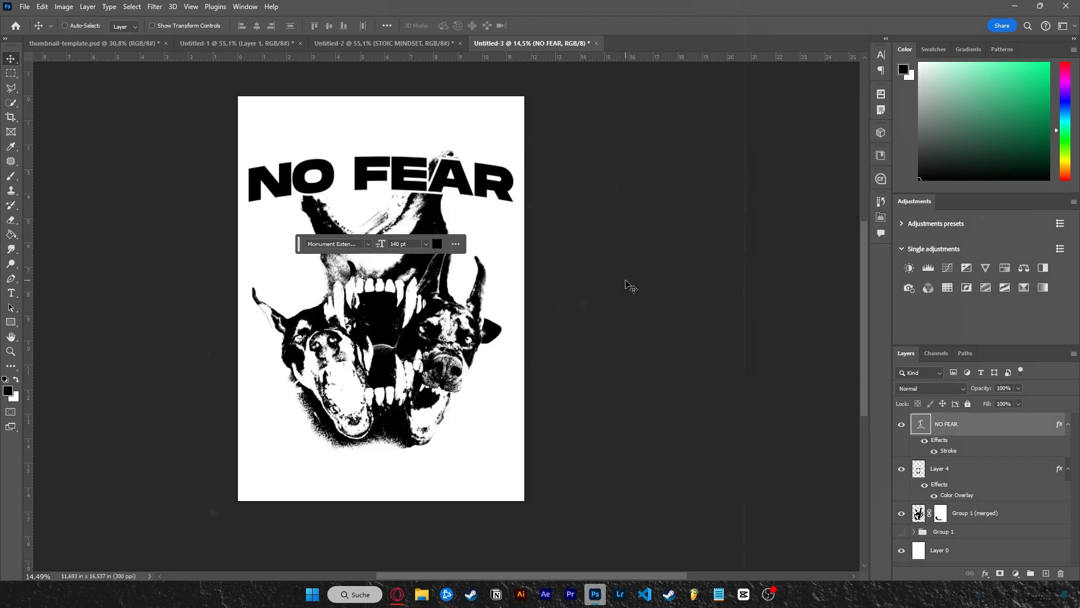
key("ctrl+t")
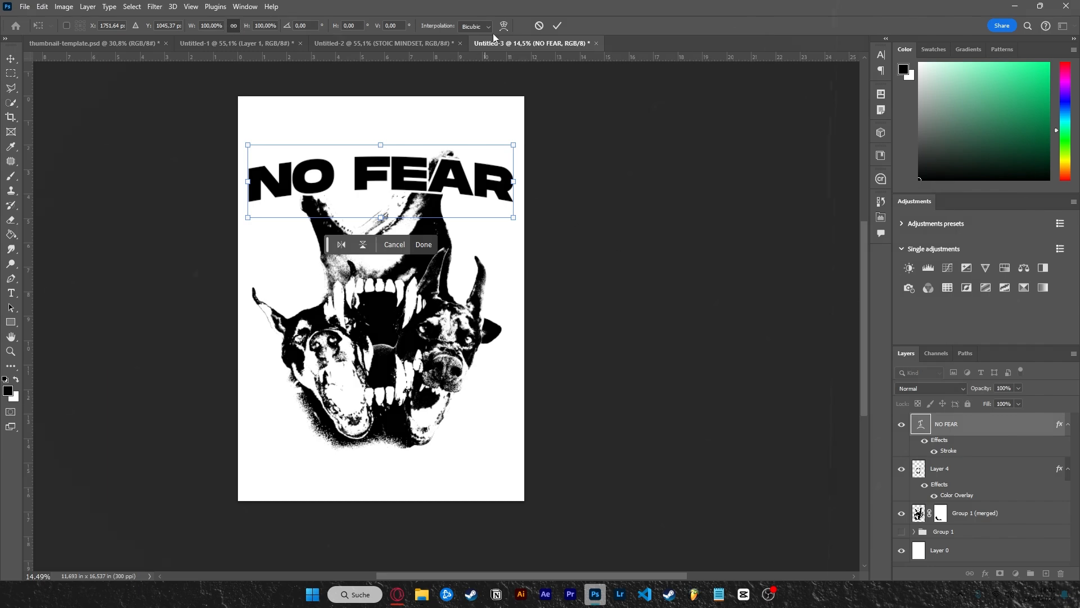
left_click(503, 26)
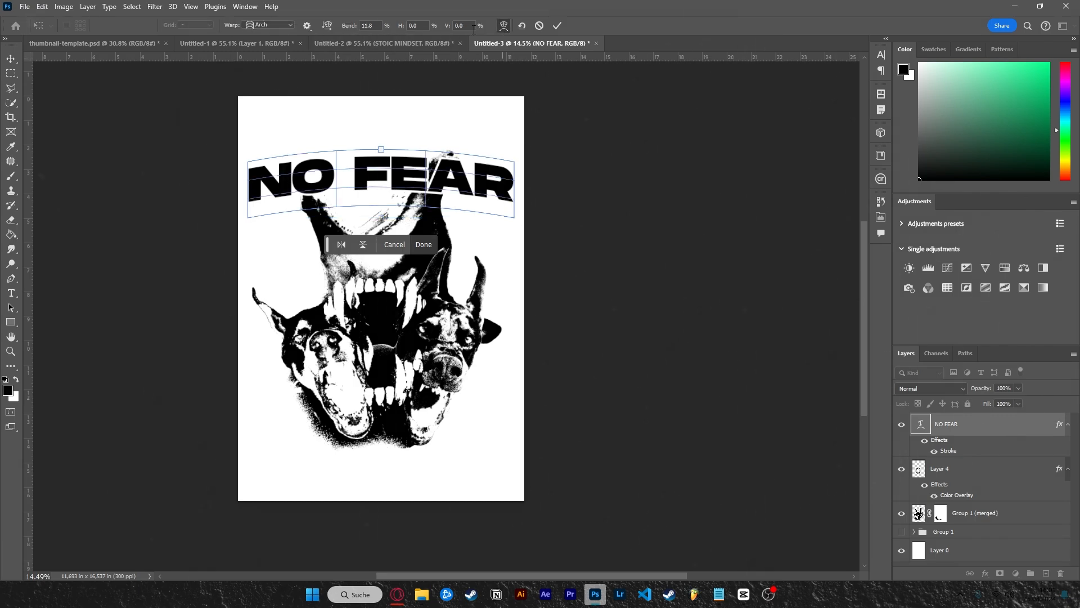
left_click_drag(381, 150, 381, 159)
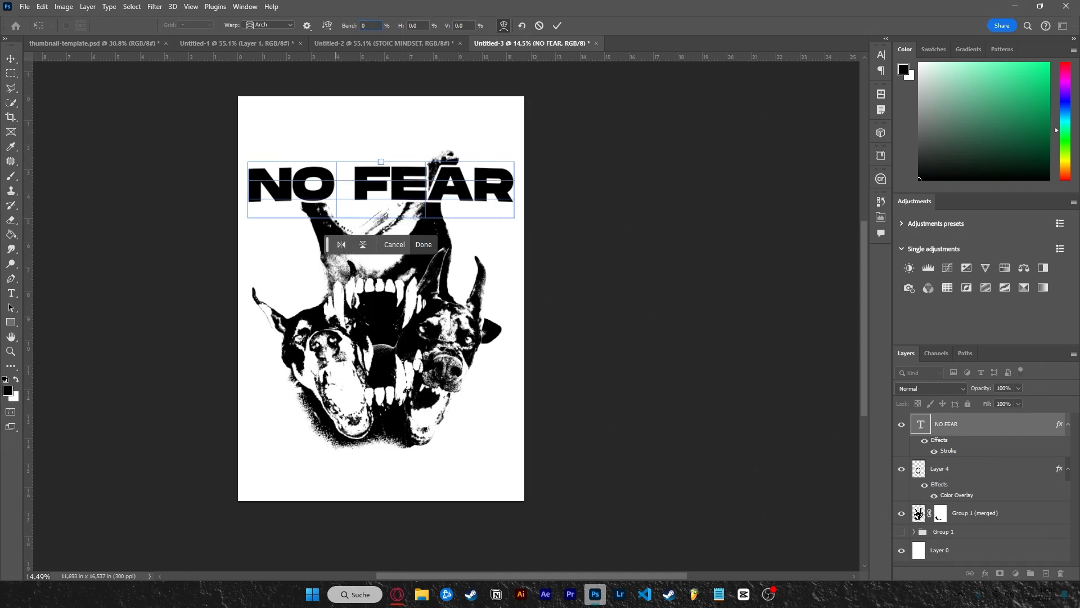
type("0")
key("Return")
left_click(423, 244)
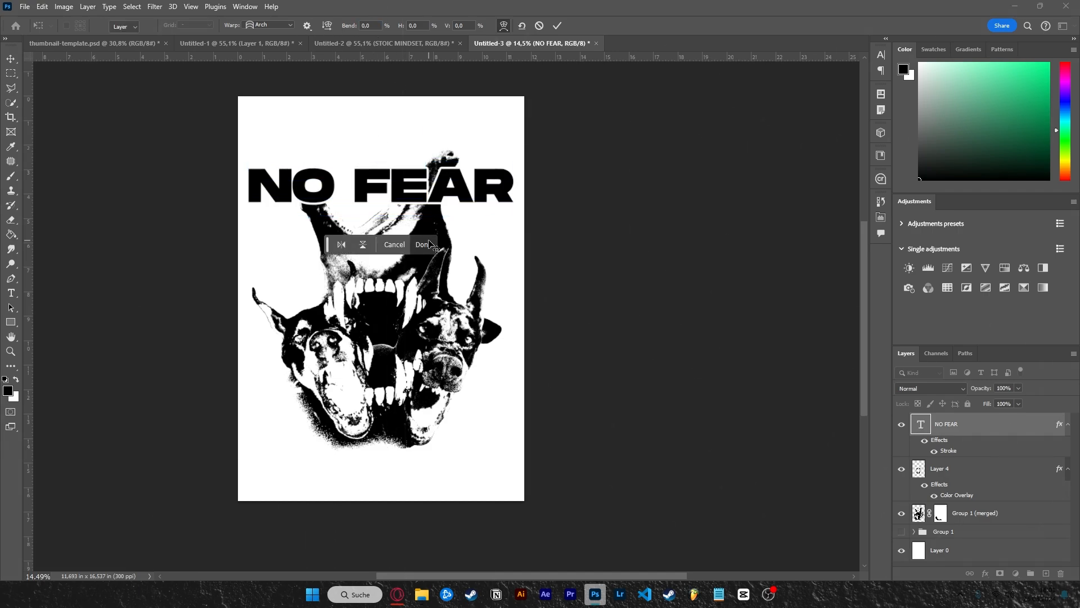
- Add a second black text layer reading "HYPRDCLO" below the headline and set its size to 24 pt
left_click(11, 296)
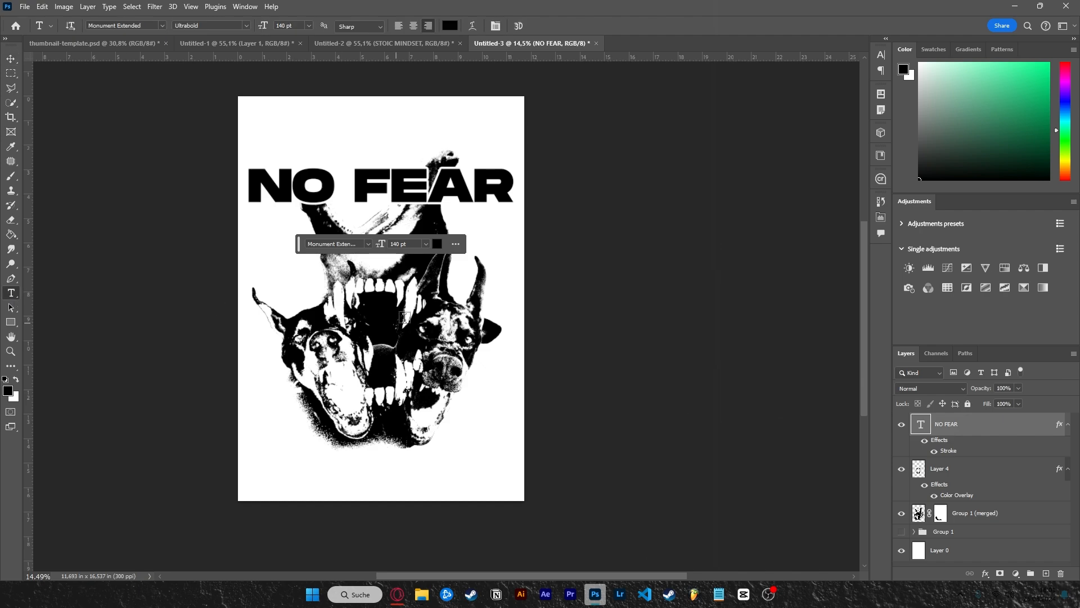
left_click(454, 219)
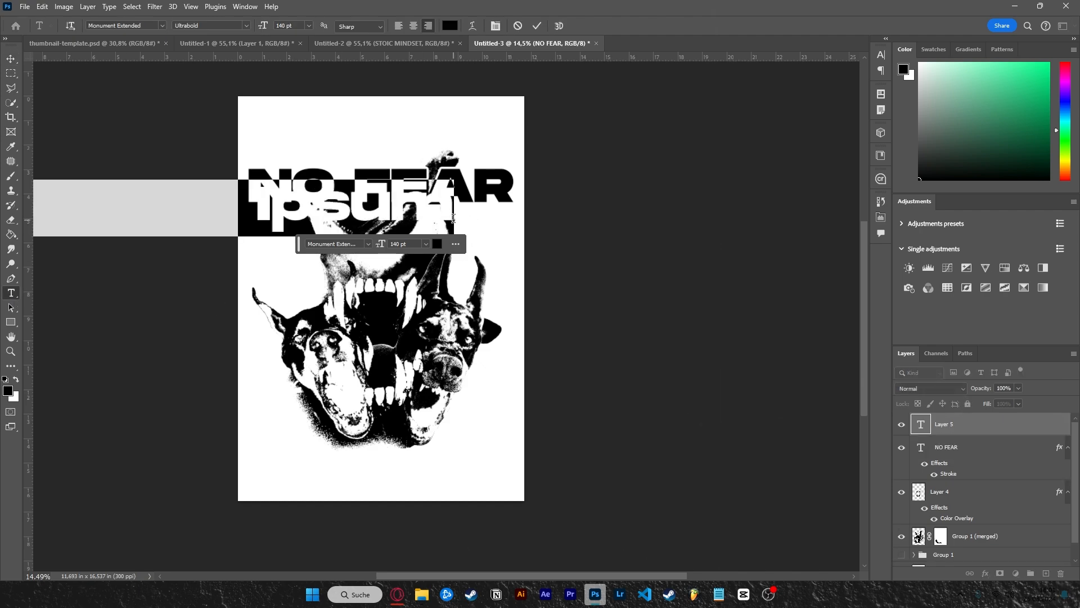
type("HYPRDCLO")
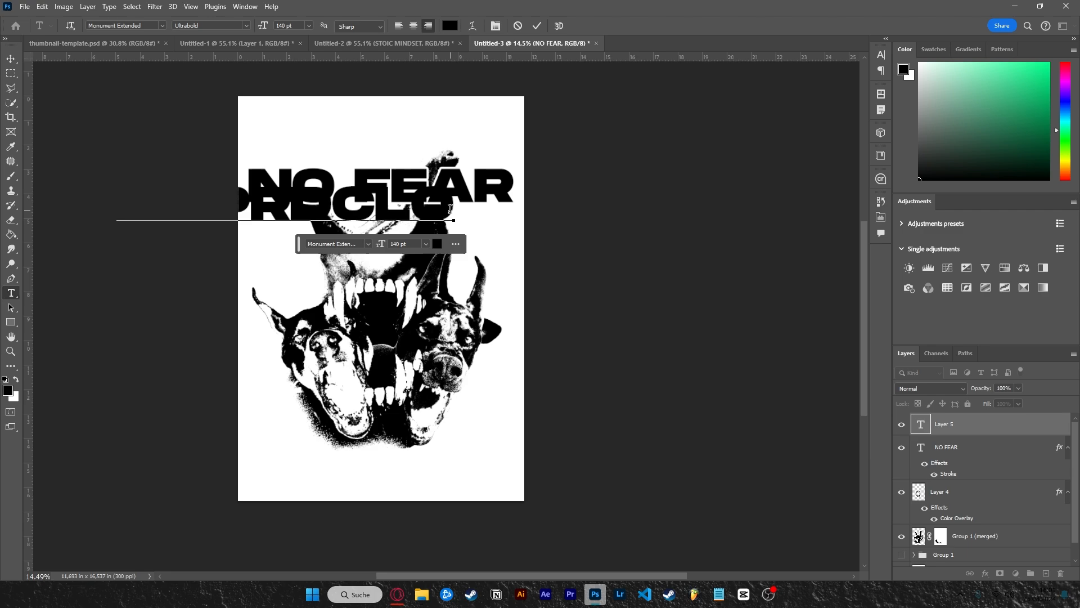
left_click_drag(451, 209, 129, 216)
left_click_drag(381, 244, 317, 247)
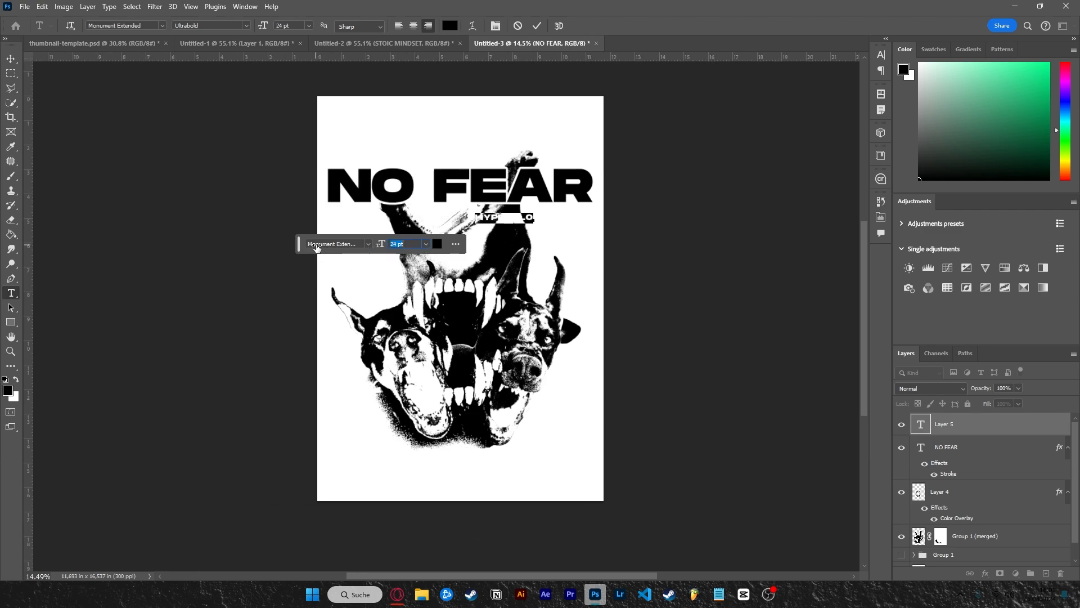
left_click(12, 60)
- Place the HYPRDCLO text under FEAR, flush with the headline's right edge, and scale it up to about 117%
scroll(500, 223, "up", 5)
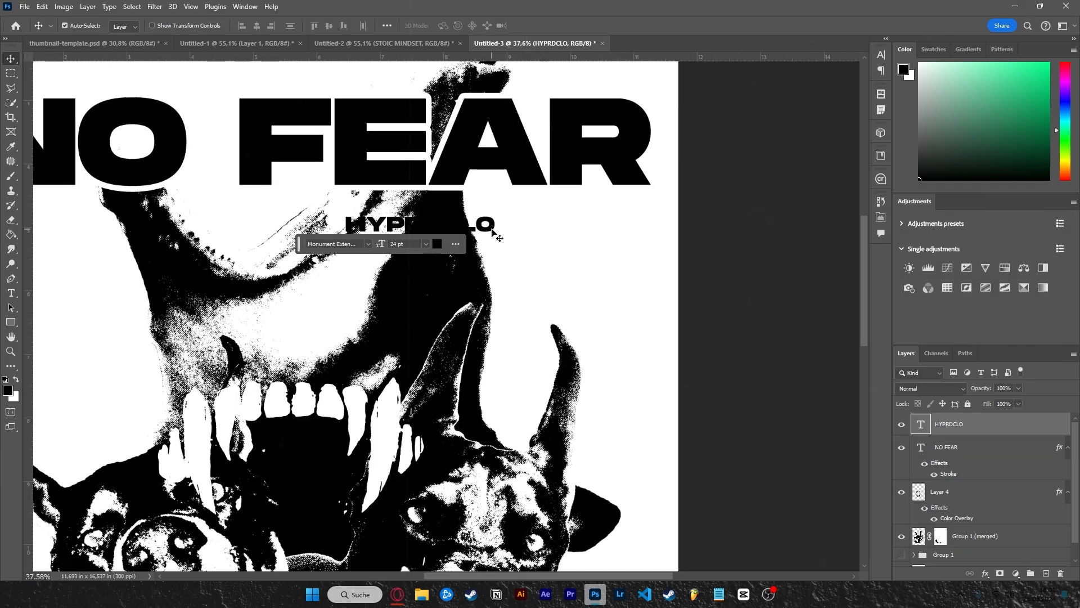
left_click_drag(494, 231, 622, 225)
key("ctrl+t")
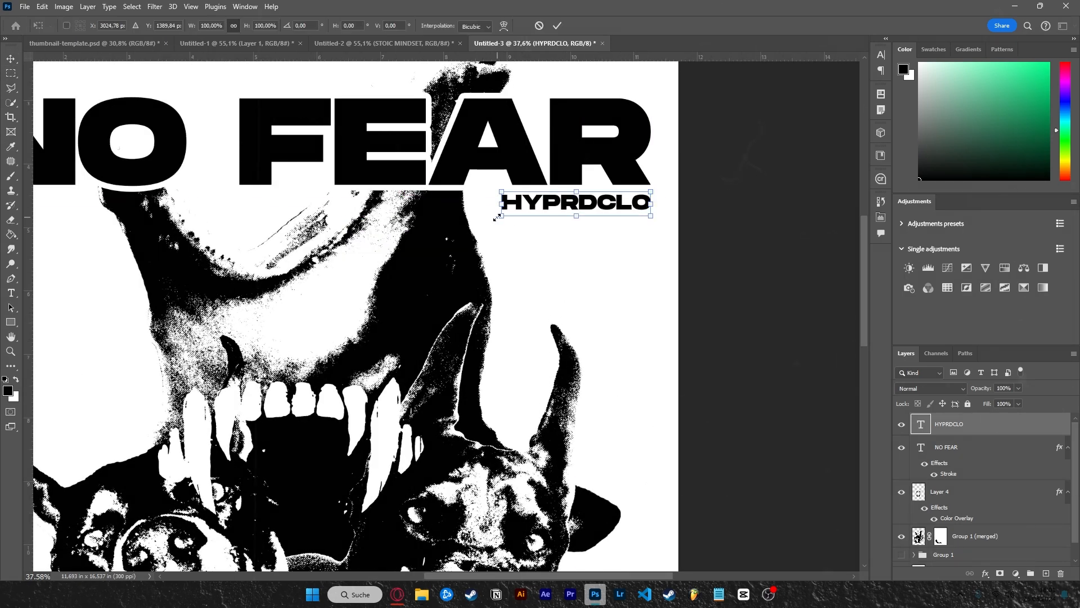
left_click_drag(500, 214, 472, 231)
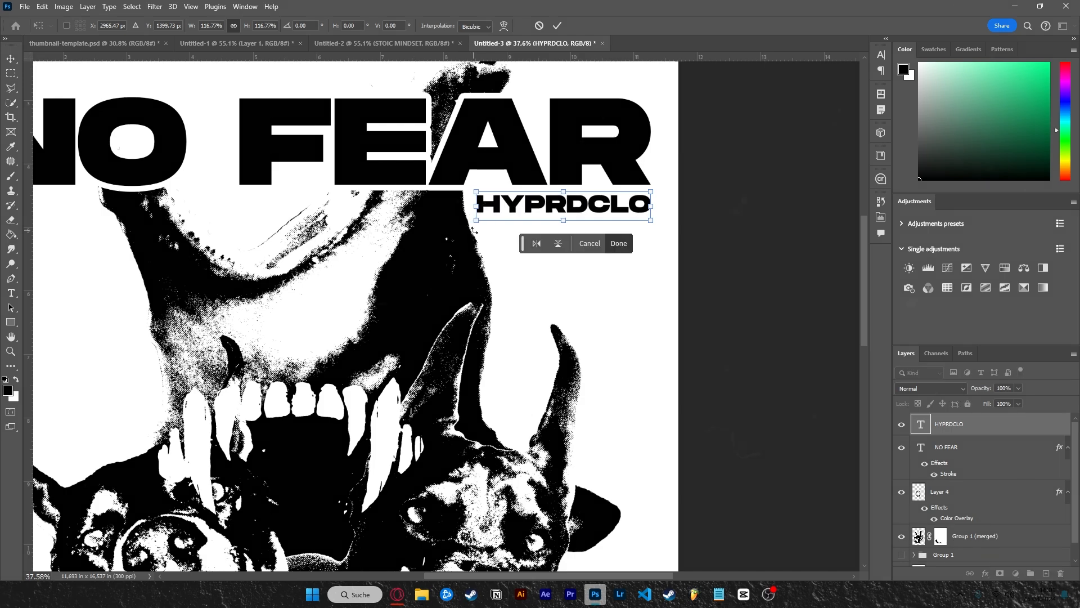
scroll(557, 268, "down", 4)
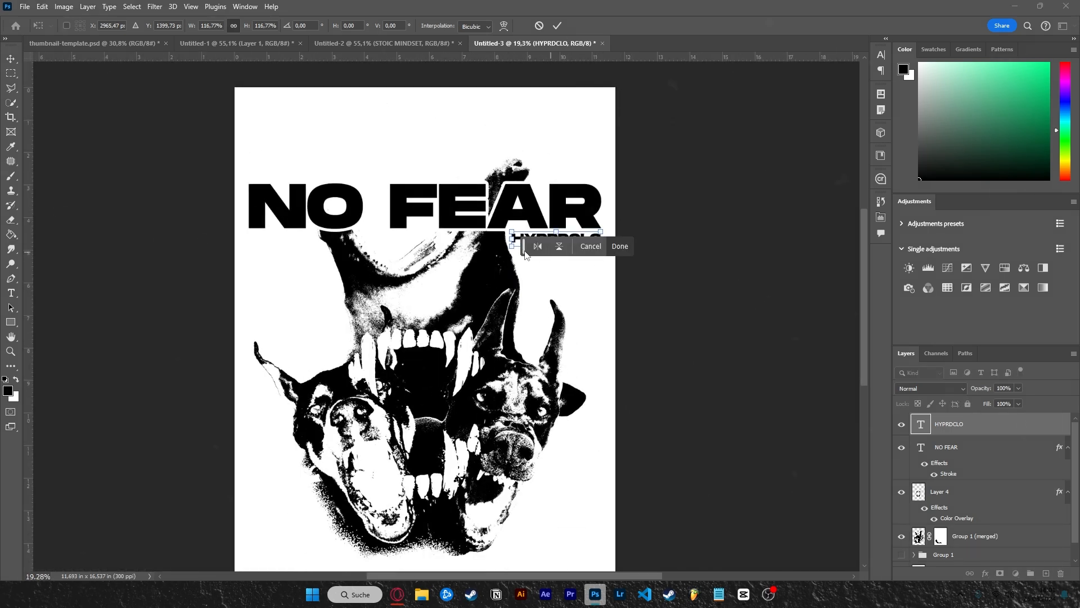
left_click(753, 261)
scroll(554, 207, "up", 3)
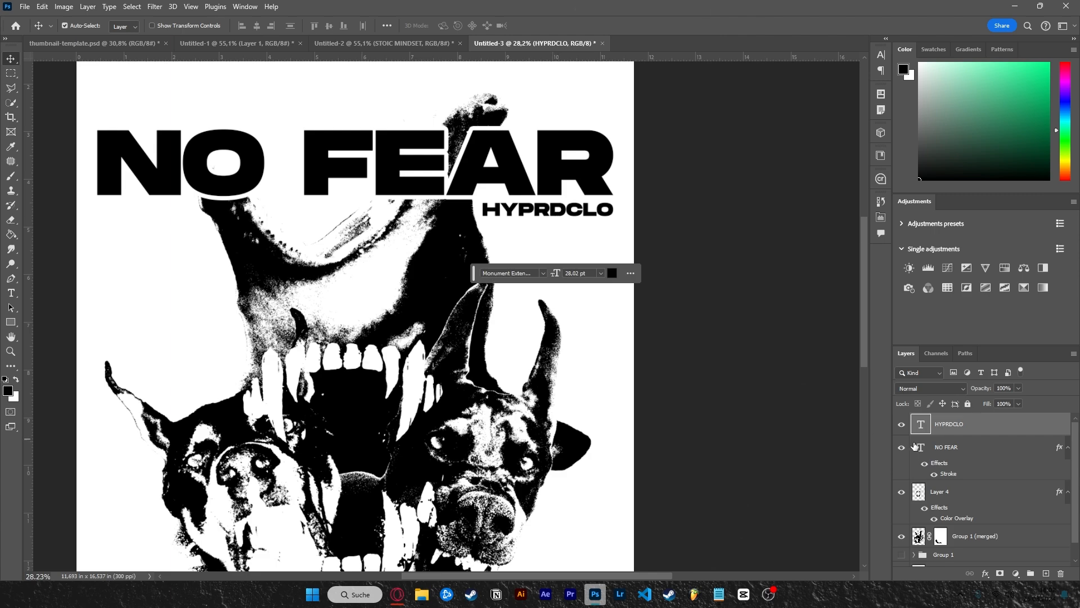
- Copy the layer style from the NO FEAR text layer and paste it onto the HYPRDCLO text layer
left_click(970, 448)
right_click(970, 448)
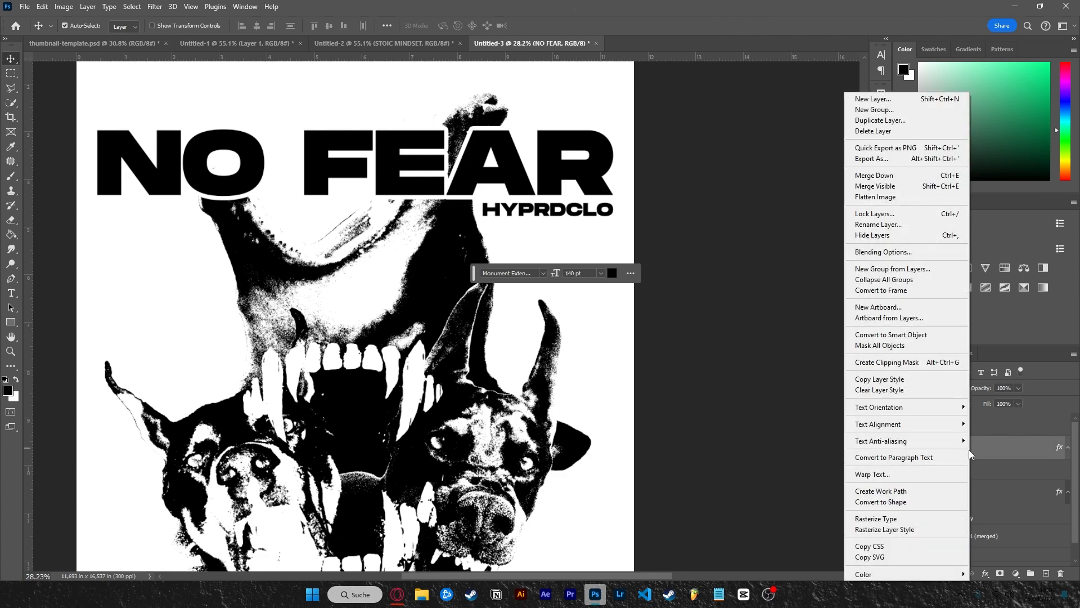
left_click(875, 380)
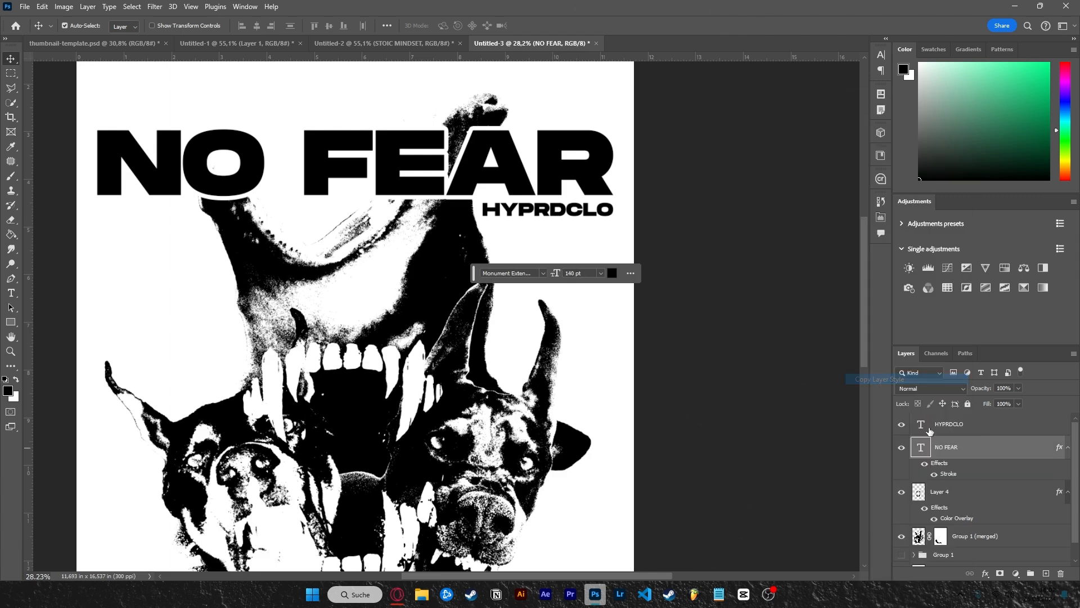
right_click(982, 430)
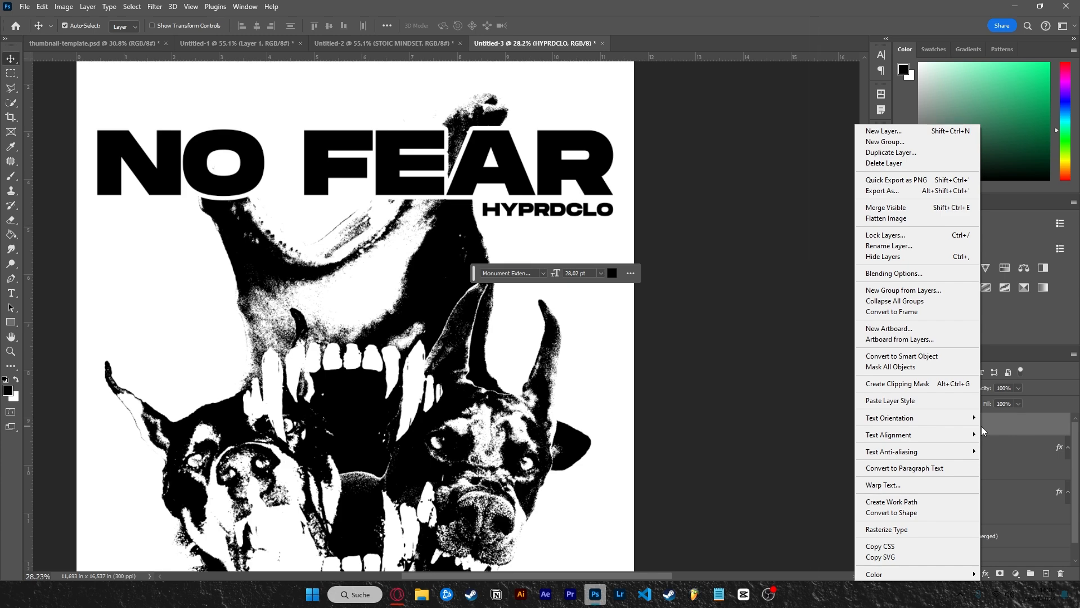
left_click(888, 401)
left_click(639, 274)
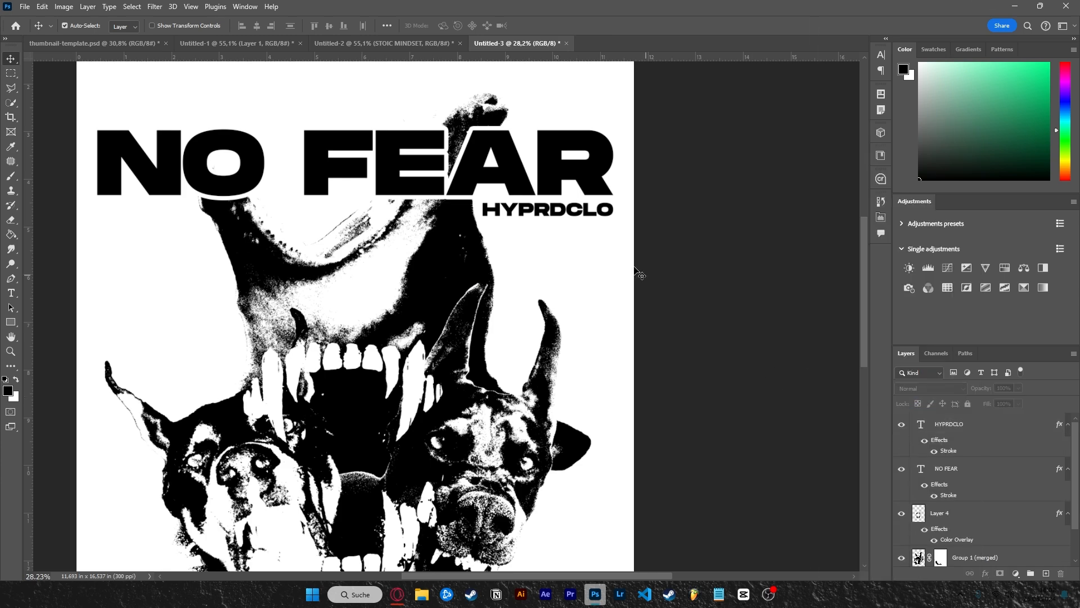
- Move the HYPRDCLO text slightly down and inward, and set its white outside stroke to 10 px
left_click_drag(560, 212, 539, 225)
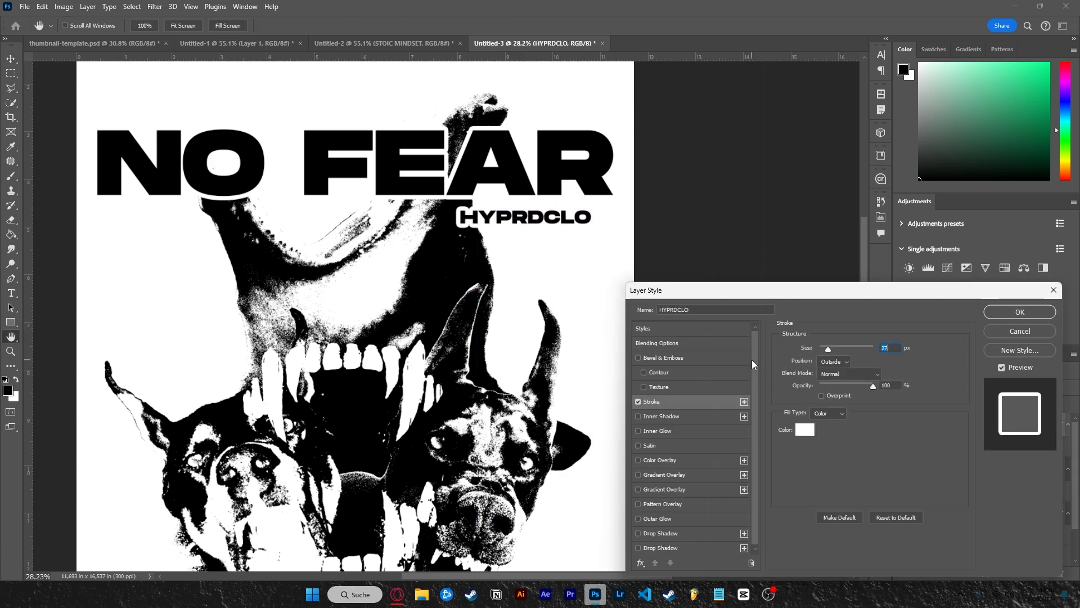
left_click_drag(828, 349, 826, 349)
left_click(1018, 314)
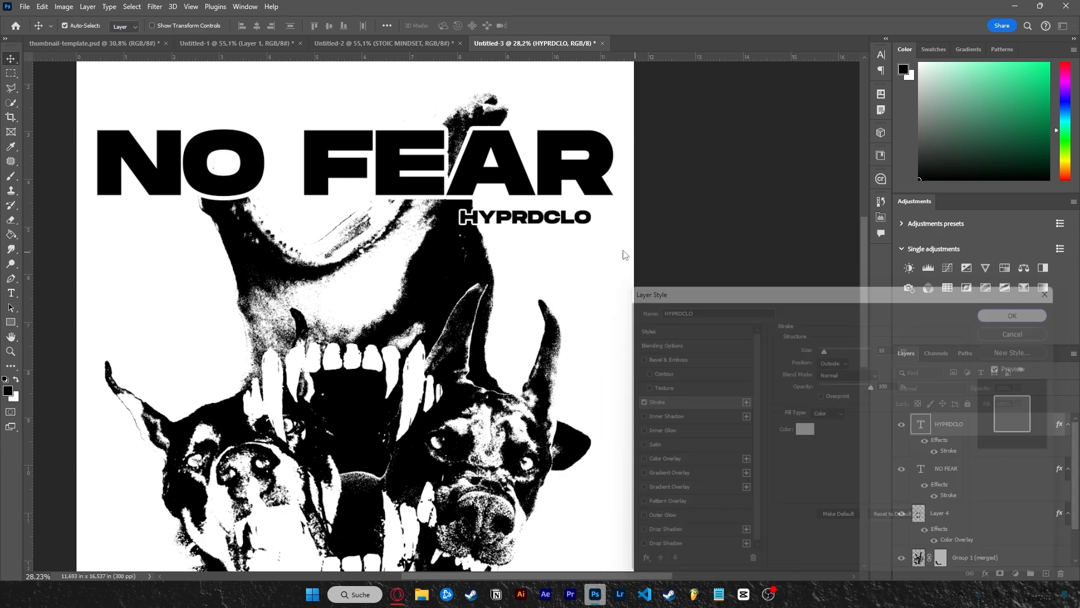
- Try the HYPRDCLO text centred directly beneath the NO FEAR headline
left_click_drag(546, 225, 397, 224)
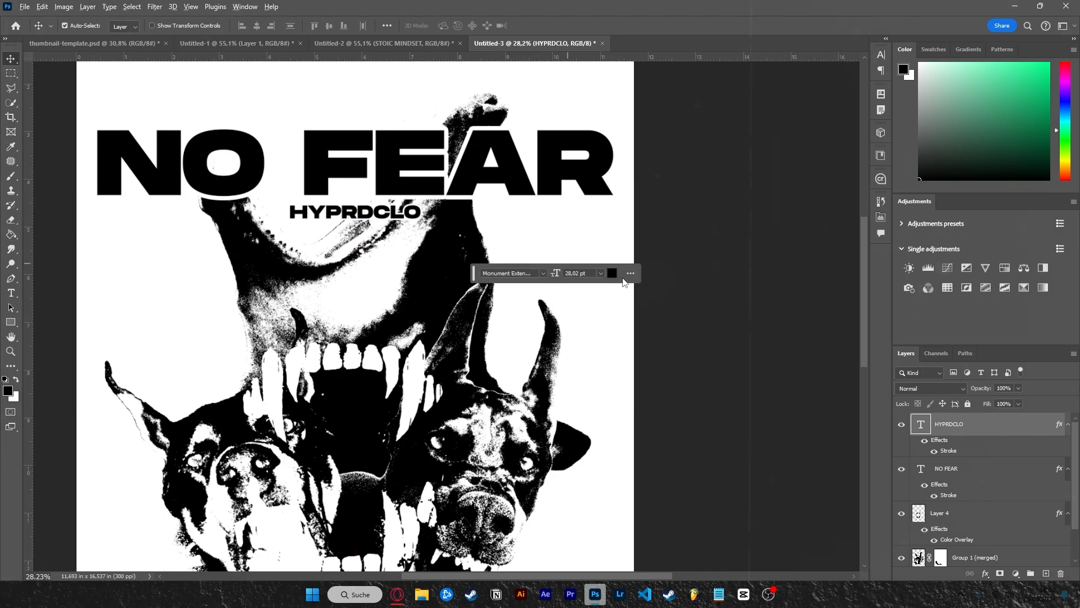
scroll(617, 301, "down", 5)
scroll(594, 340, "down", 3)
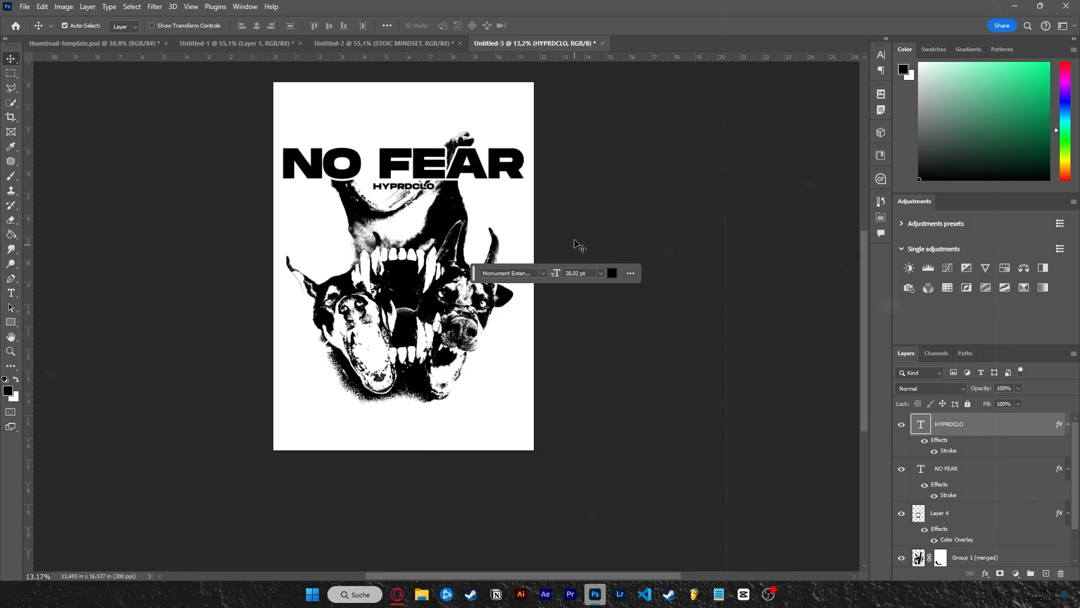
scroll(405, 200, "up", 2)
scroll(404, 202, "down", 1)
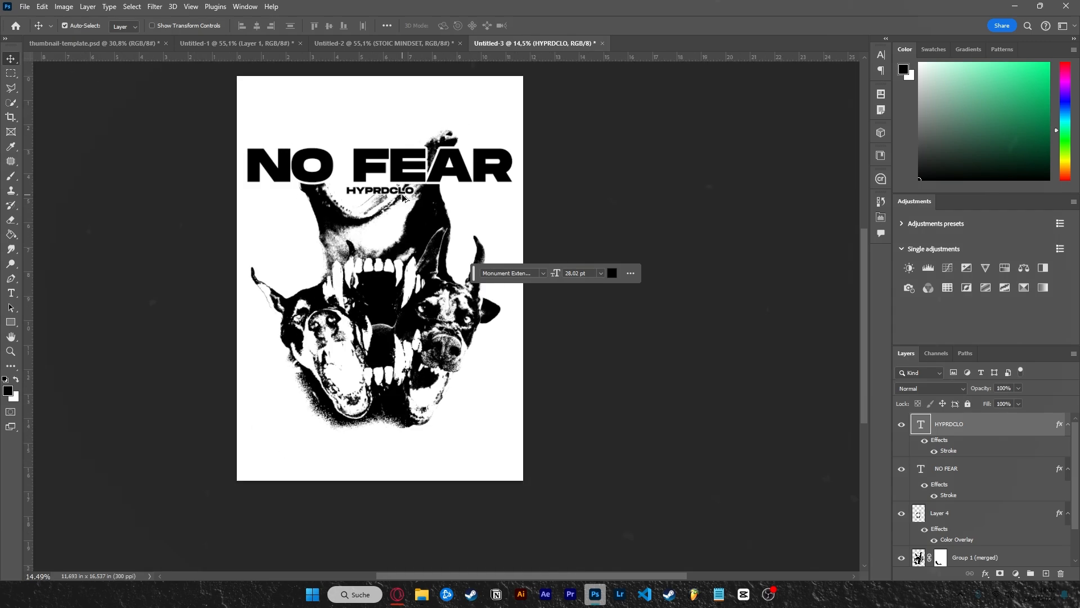
scroll(404, 201, "up", 1)
- Move the HYPRDCLO text below the dogs, centred on the poster, and scale it down to about 70%
left_click_drag(401, 195, 404, 477)
scroll(413, 495, "up", 3)
key("ctrl+t")
scroll(392, 525, "down", 3)
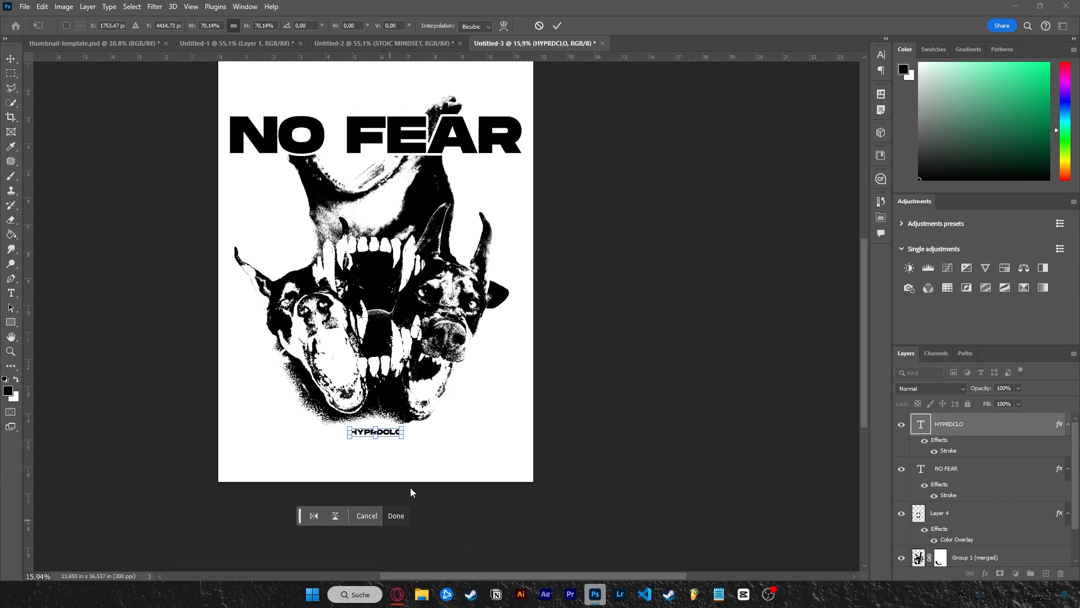
left_click(396, 516)
- Scale the NO FEAR headline down to about 87%, keeping it centred on the poster
scroll(484, 442, "down", 2)
scroll(465, 299, "down", 1)
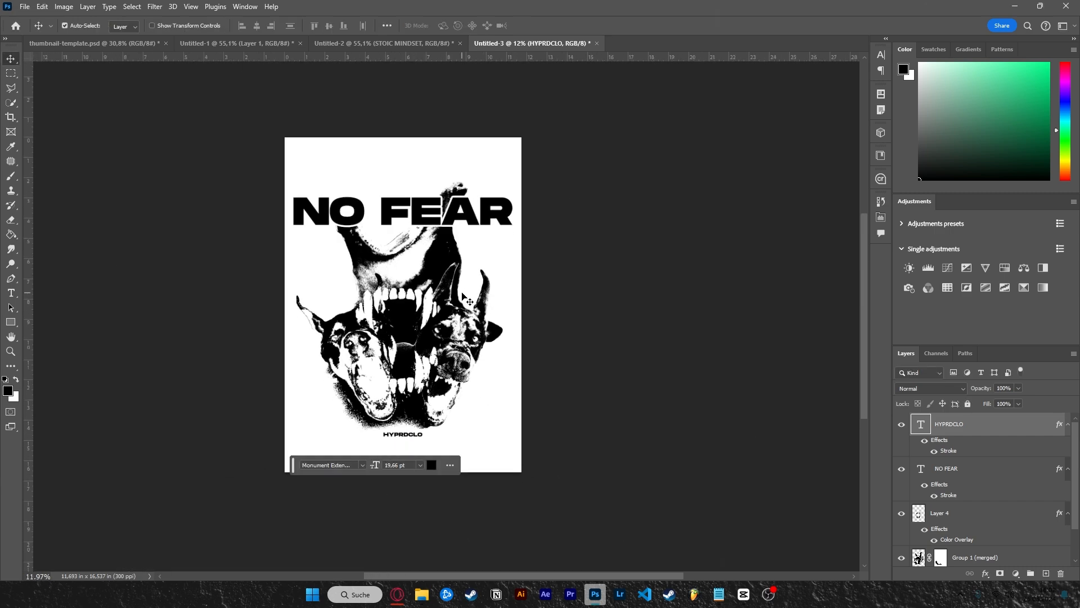
scroll(454, 246, "up", 5)
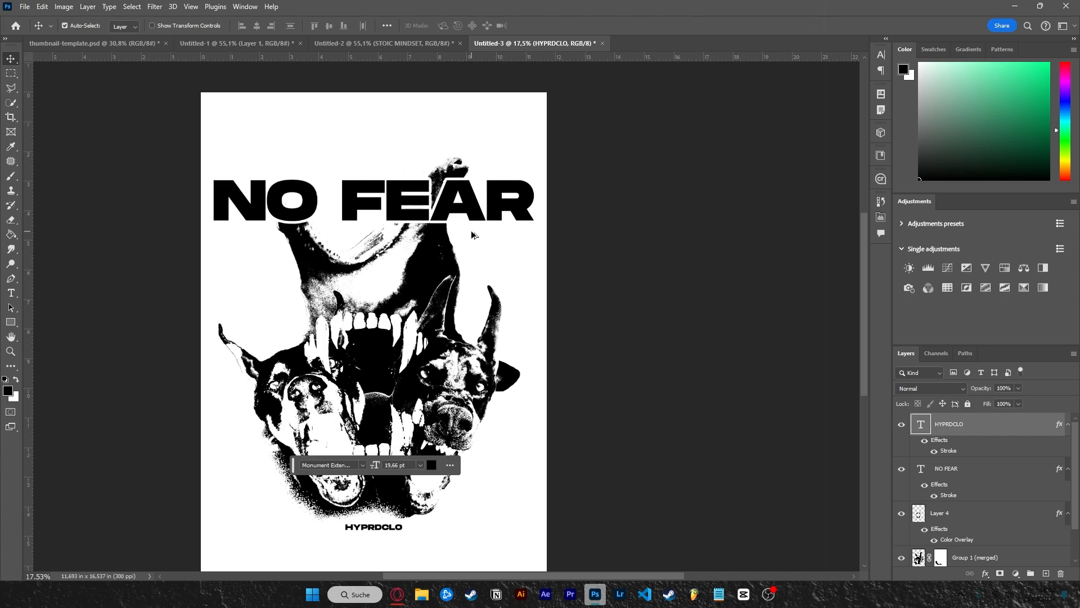
scroll(572, 273, "down", 2)
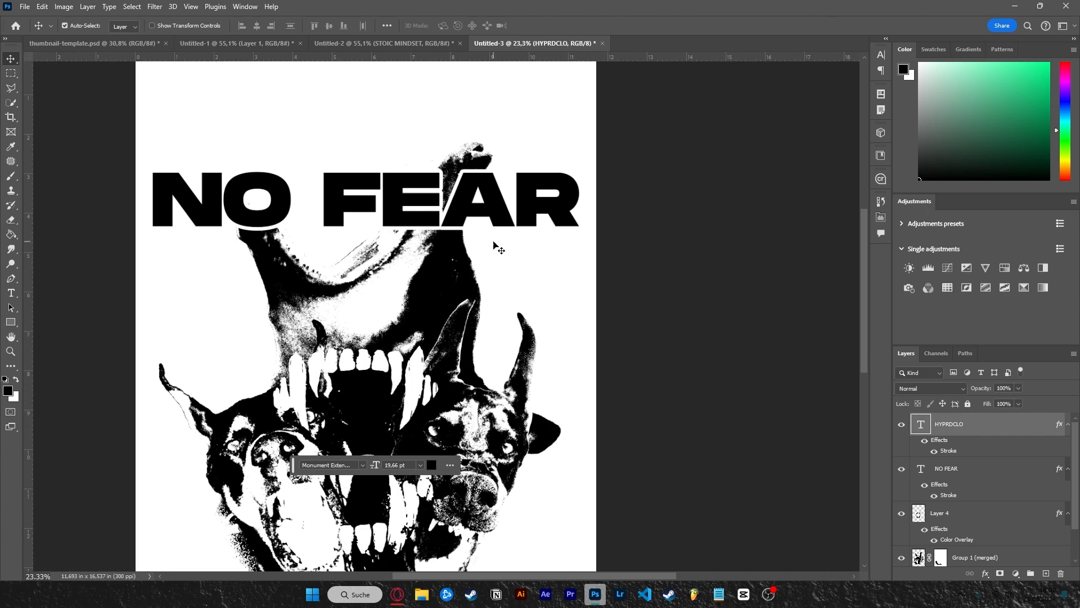
scroll(426, 387, "down", 3)
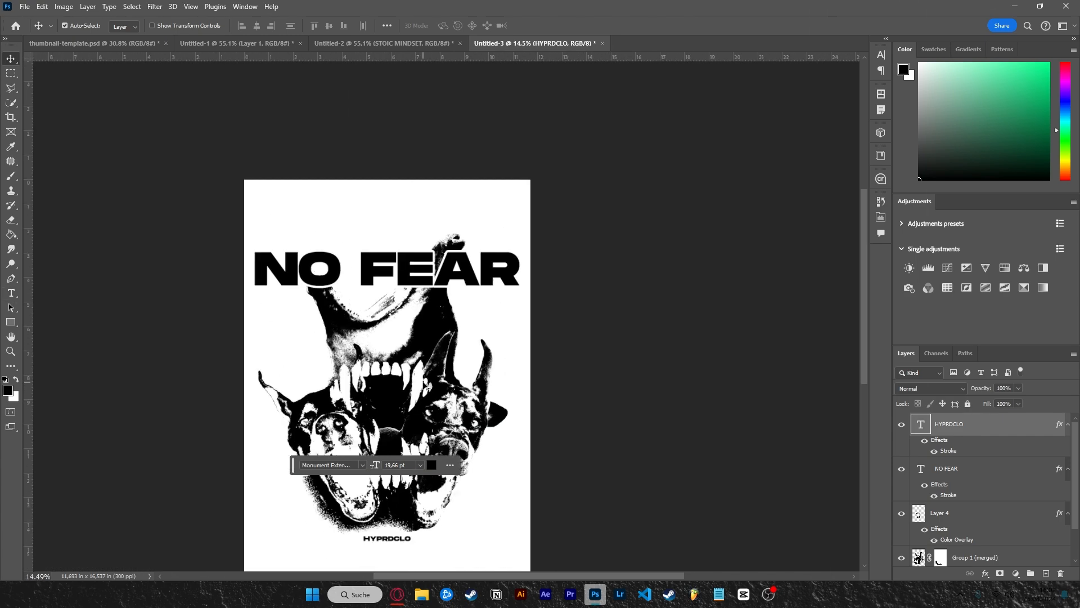
left_click(387, 281)
key("ctrl+t")
left_click_drag(517, 261, 502, 266)
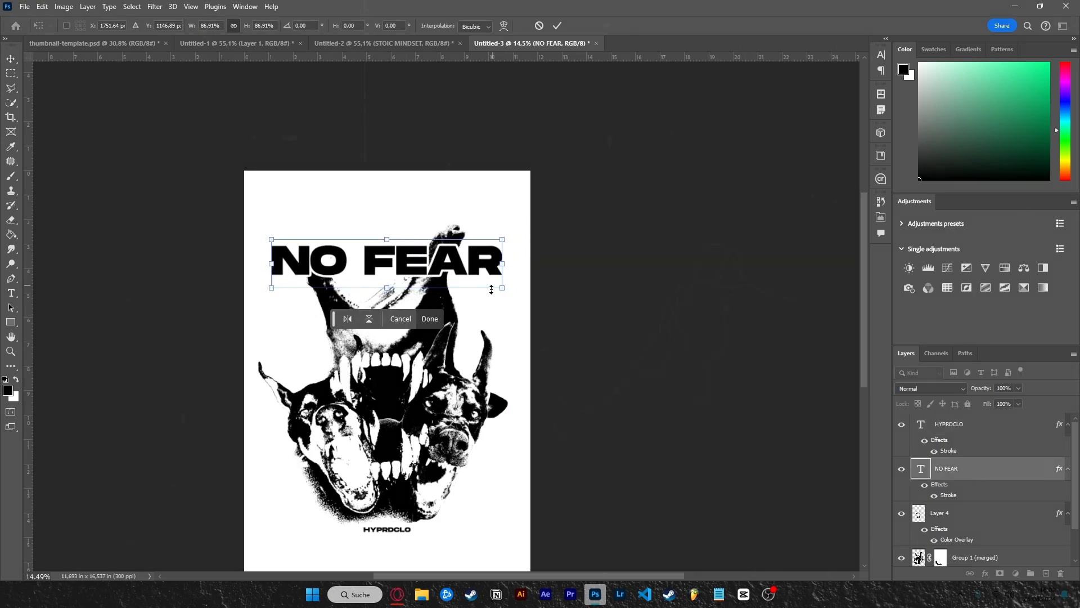
key("Return")
- Draw a small ellipse about 145 by 109 px at the upper right corner of the R in FEAR
left_click(11, 323)
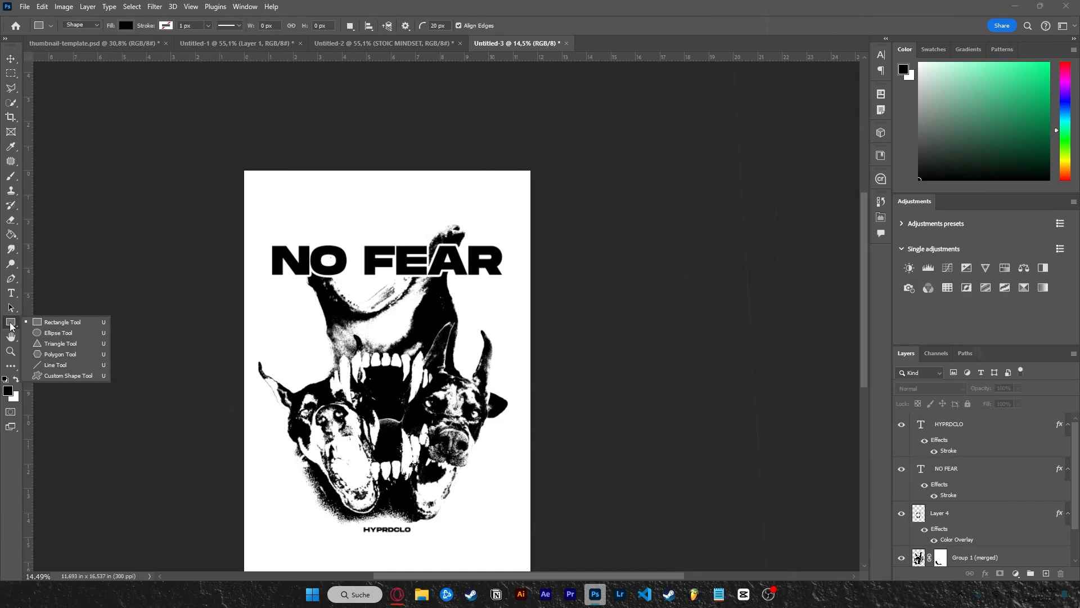
left_click(53, 332)
scroll(426, 259, "up", 7)
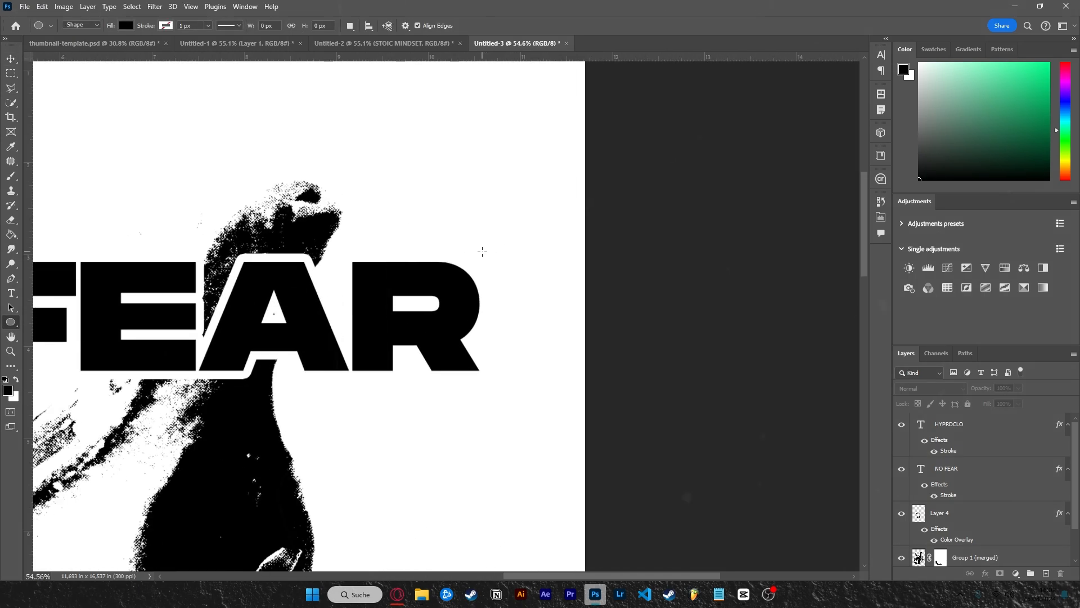
left_click_drag(478, 239, 522, 273)
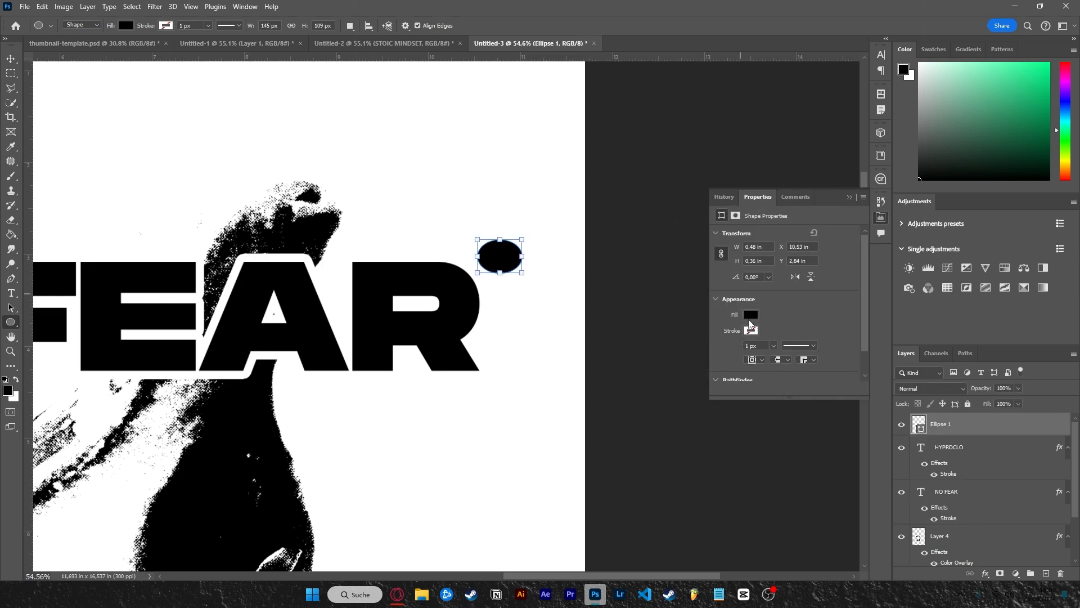
- Give the ellipse a black stroke of about 26.5 px and remove its fill
left_click(750, 331)
left_click(733, 390)
left_click(749, 317)
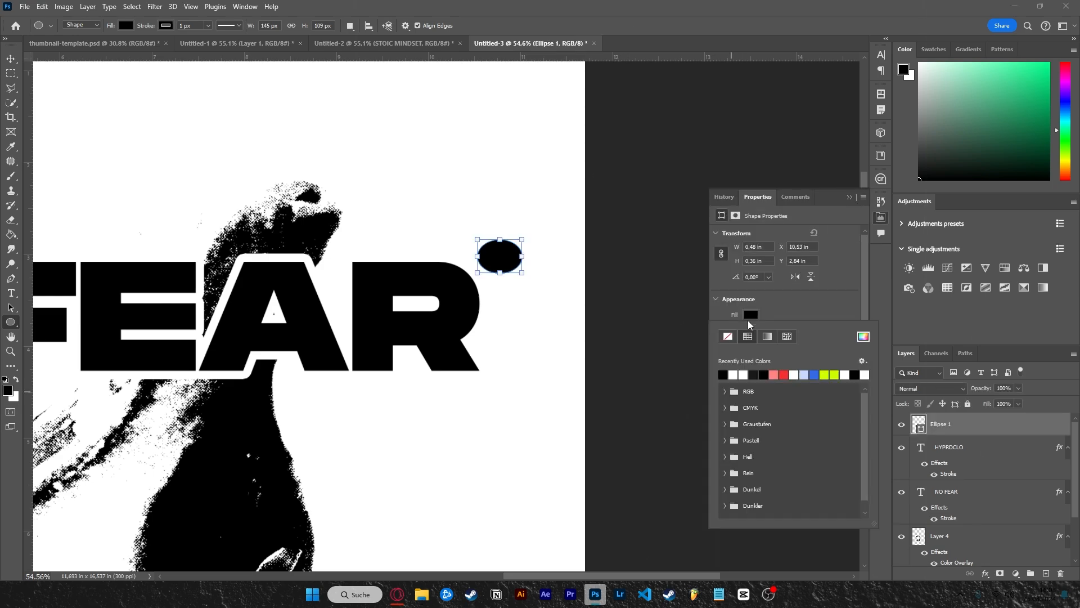
left_click(728, 337)
left_click(772, 312)
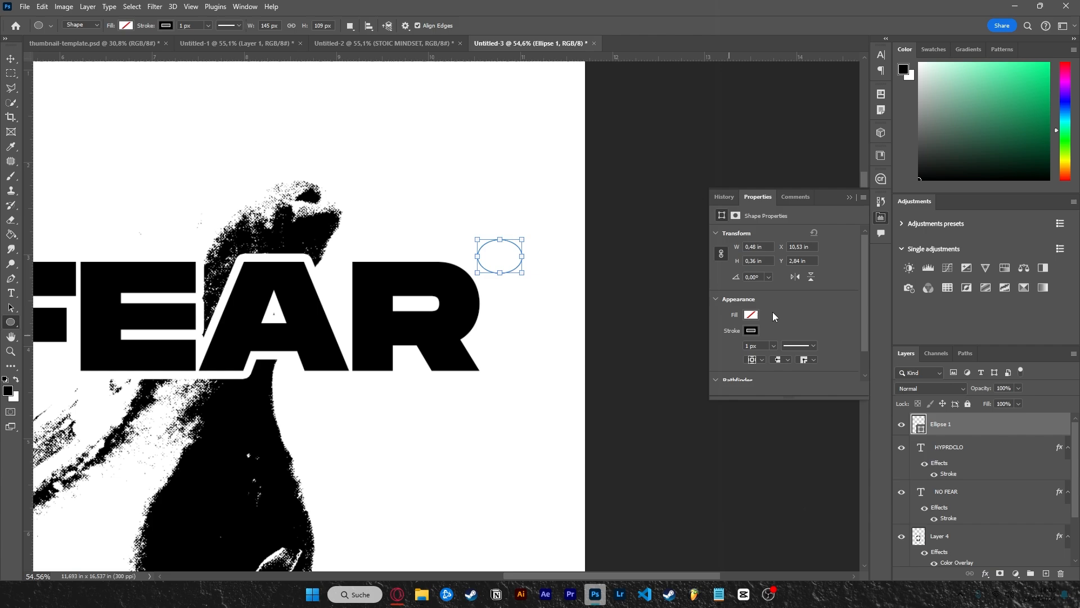
left_click(773, 345)
left_click_drag(770, 359, 780, 359)
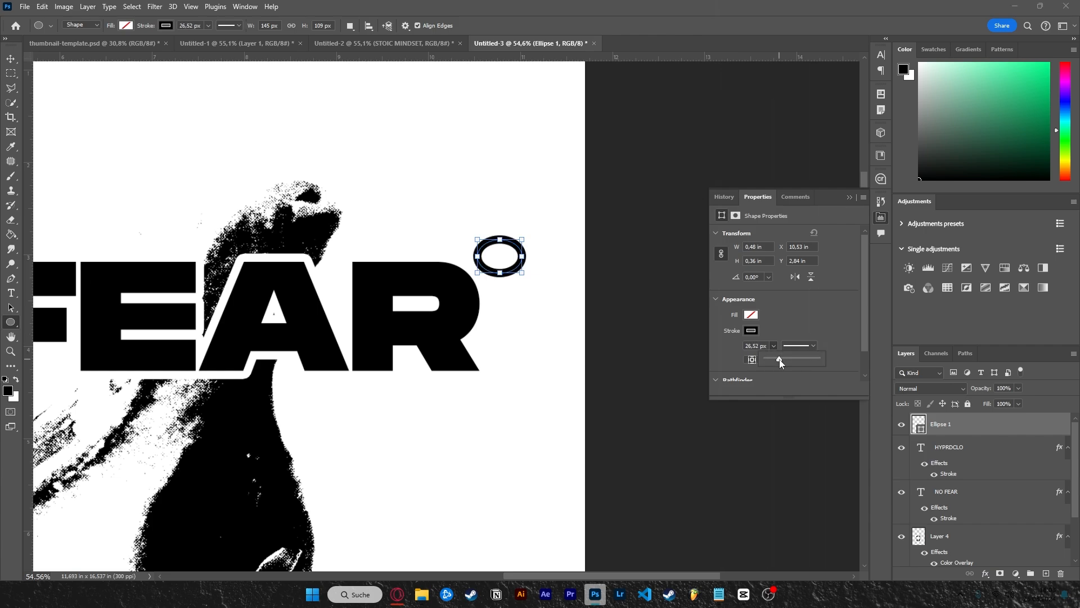
left_click(850, 197)
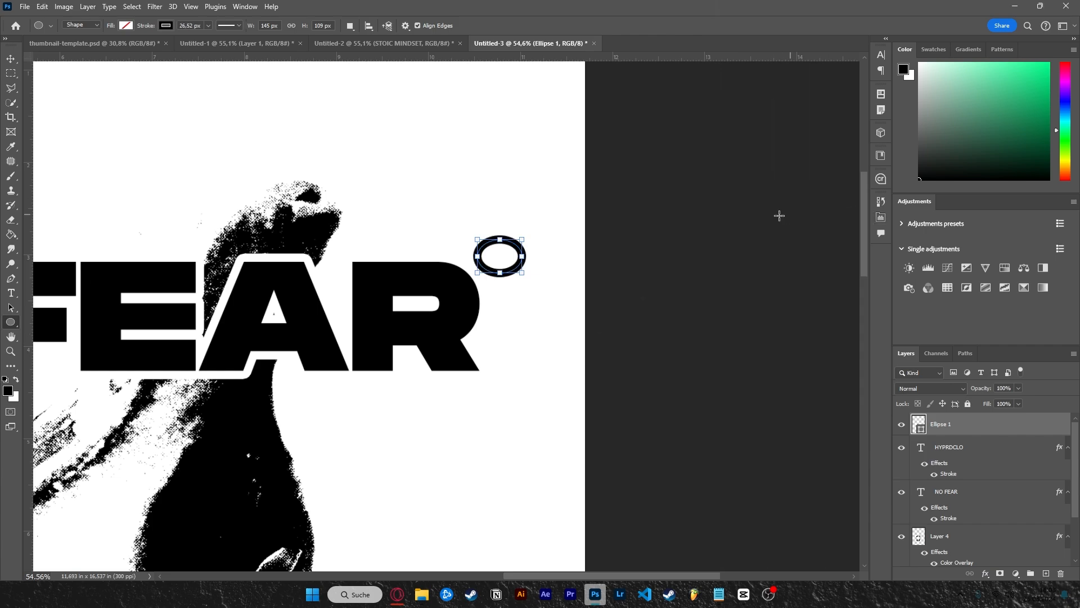
- Add a black text layer reading "h", place it inside the ellipse and scale it down to about 17 pt
left_click(15, 61)
left_click(16, 297)
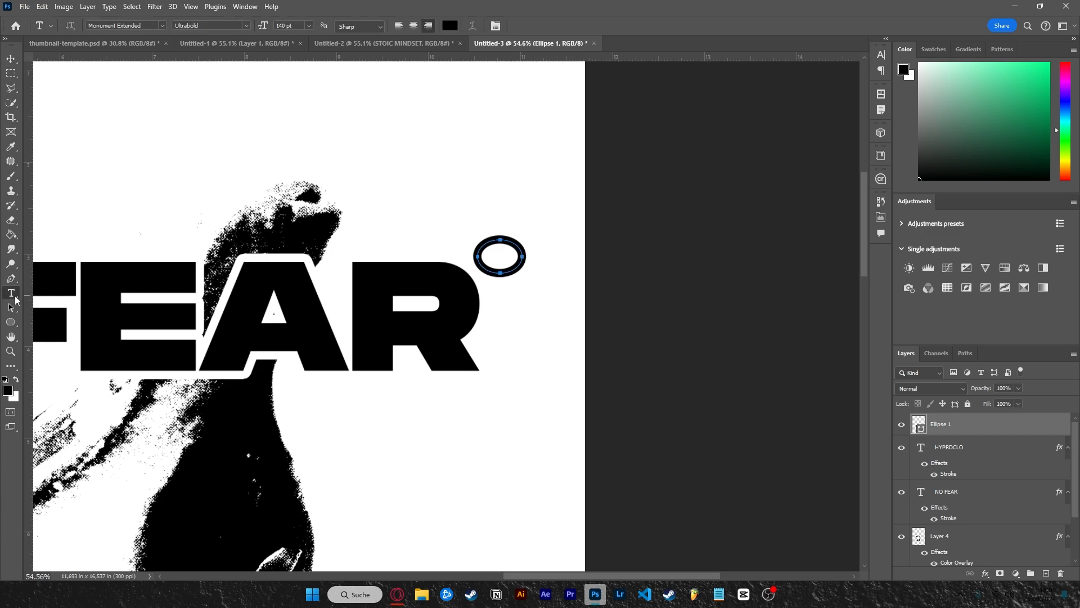
left_click(432, 184)
type("h")
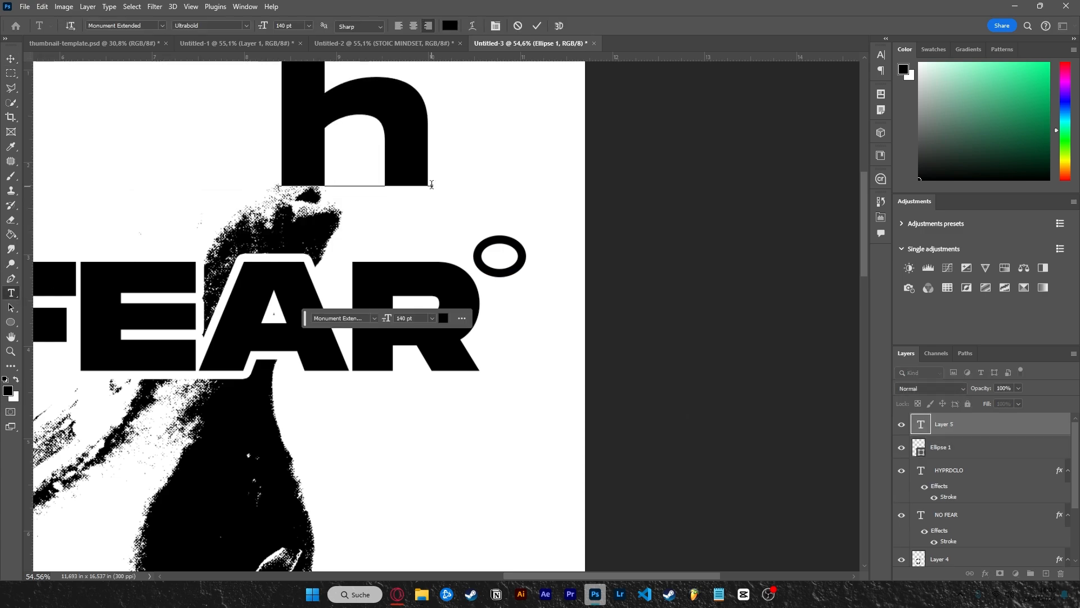
left_click(11, 58)
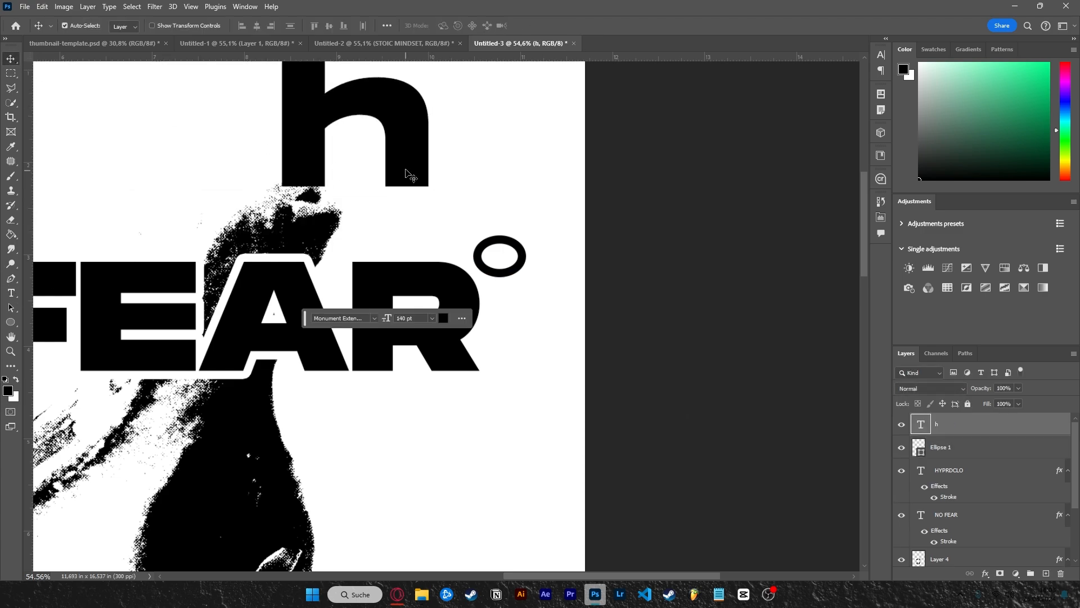
left_click_drag(409, 158, 505, 267)
key("ctrl+t")
scroll(513, 269, "left", 1)
left_click(545, 389)
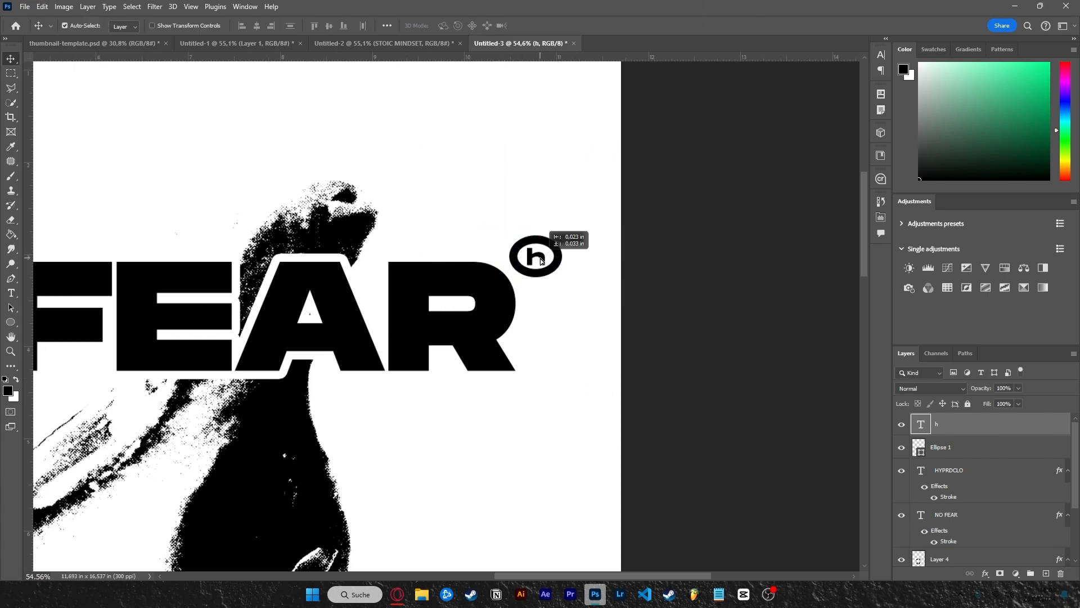
- Change the letter inside the ellipse to a capital "H" and centre it in the ring
double_click(535, 261)
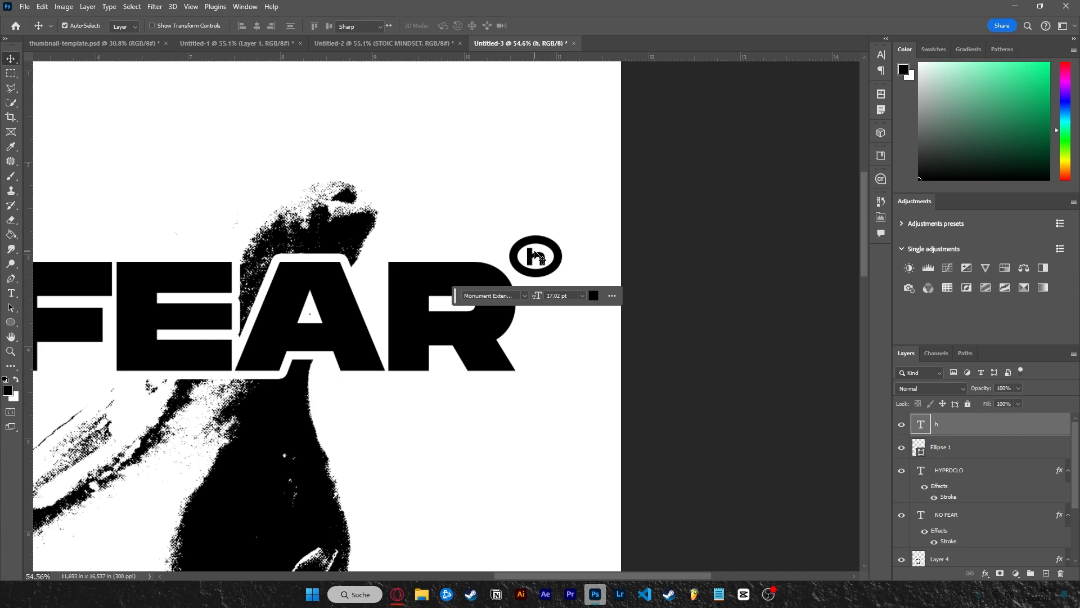
type("H")
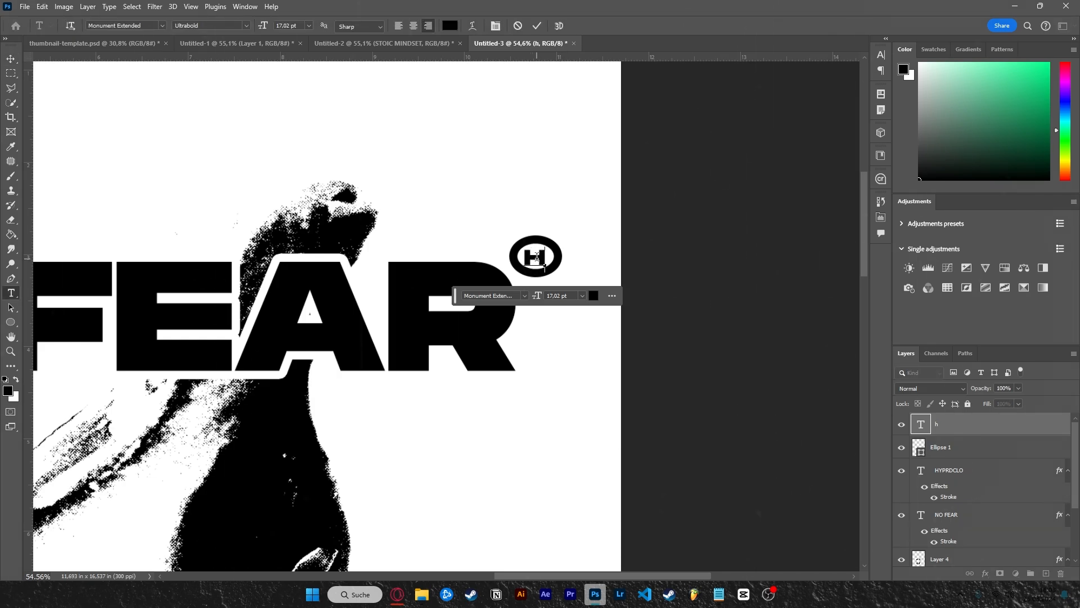
left_click(11, 58)
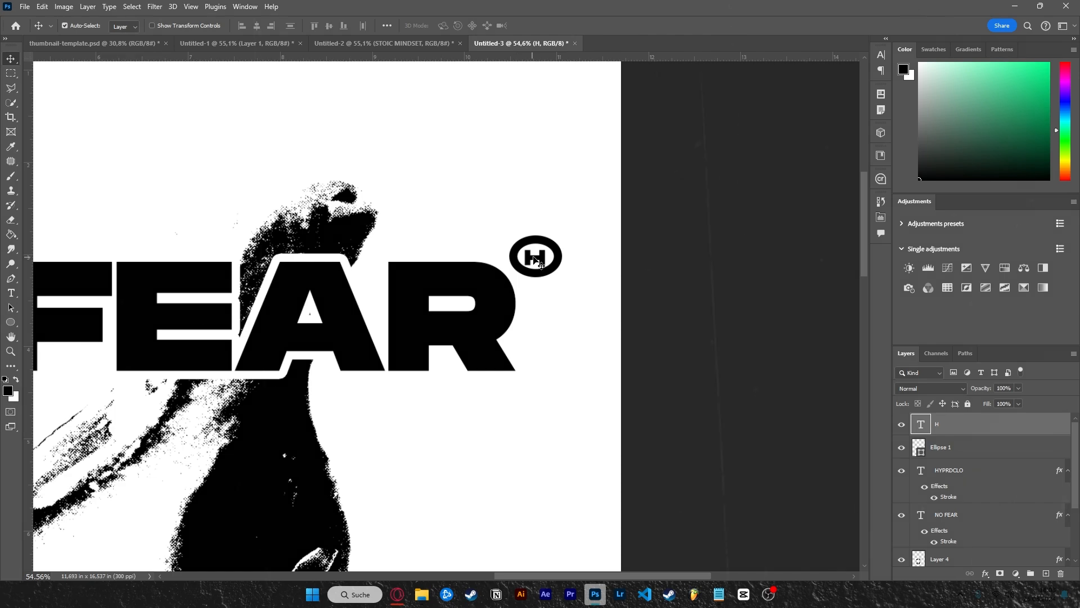
left_click_drag(533, 261, 541, 261)
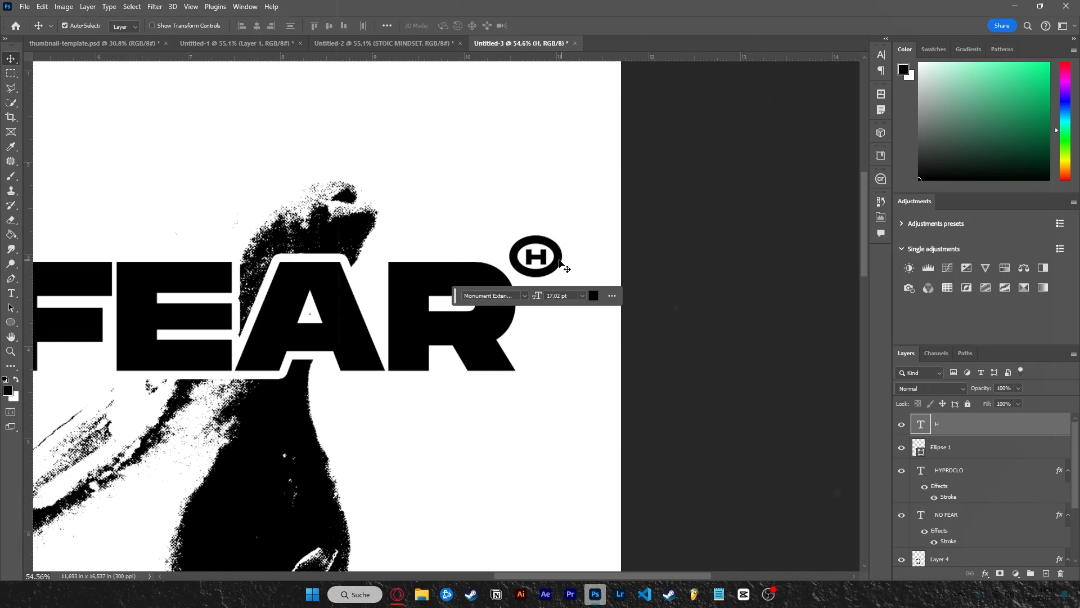
left_click(629, 277)
- Group the NO FEAR, H and ellipse layers and create a merged copy of the group
scroll(550, 298, "down", 3)
left_click(522, 321)
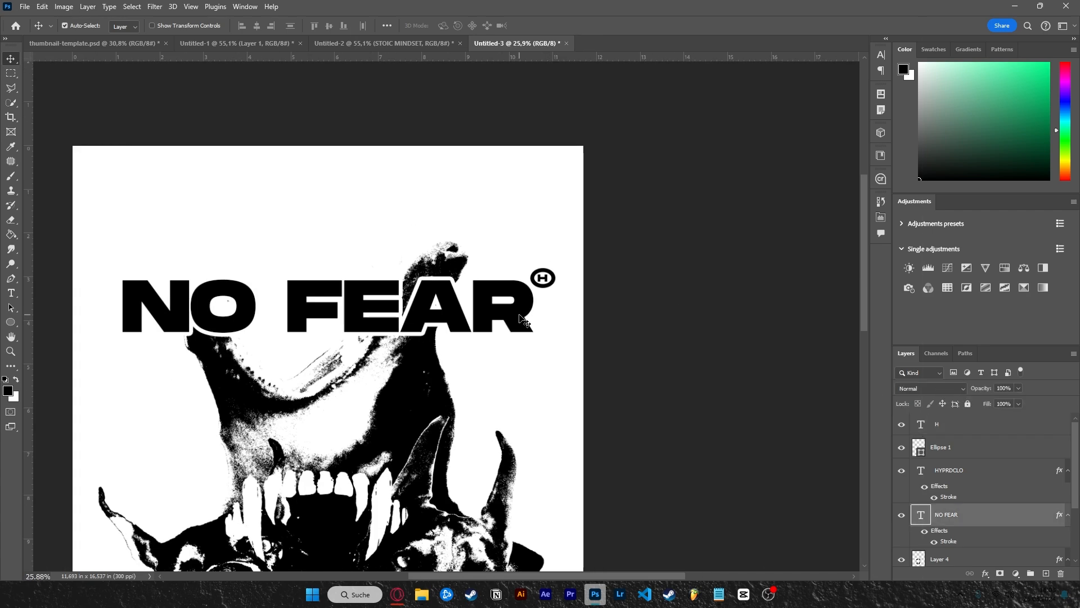
scroll(544, 288, "up", 5)
left_click(549, 277)
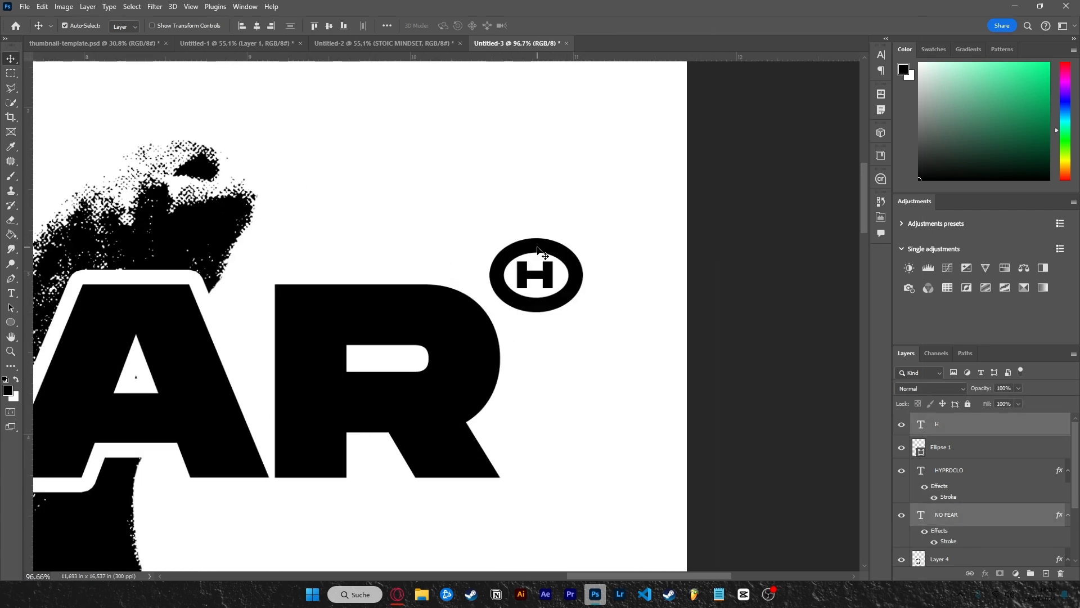
left_click(538, 249, "shift")
scroll(771, 372, "down", 4)
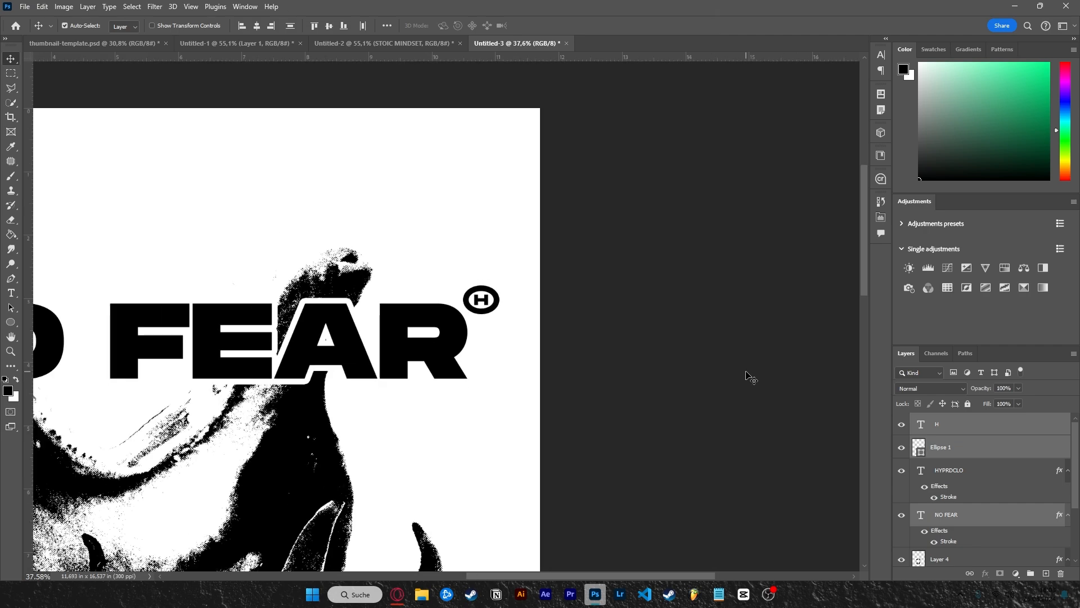
key("ctrl+g")
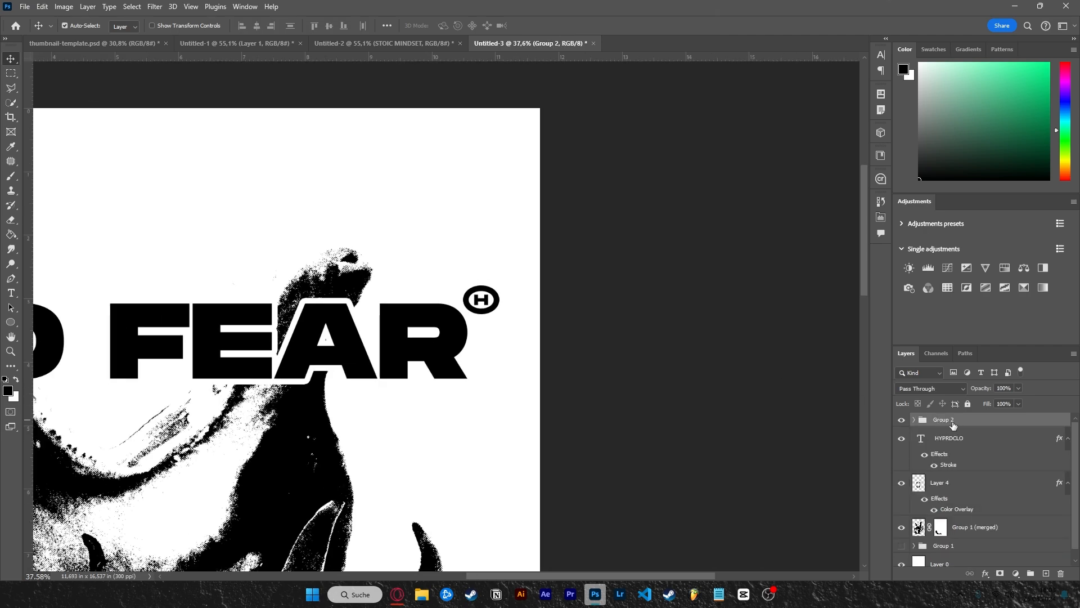
key("ctrl+alt+e")
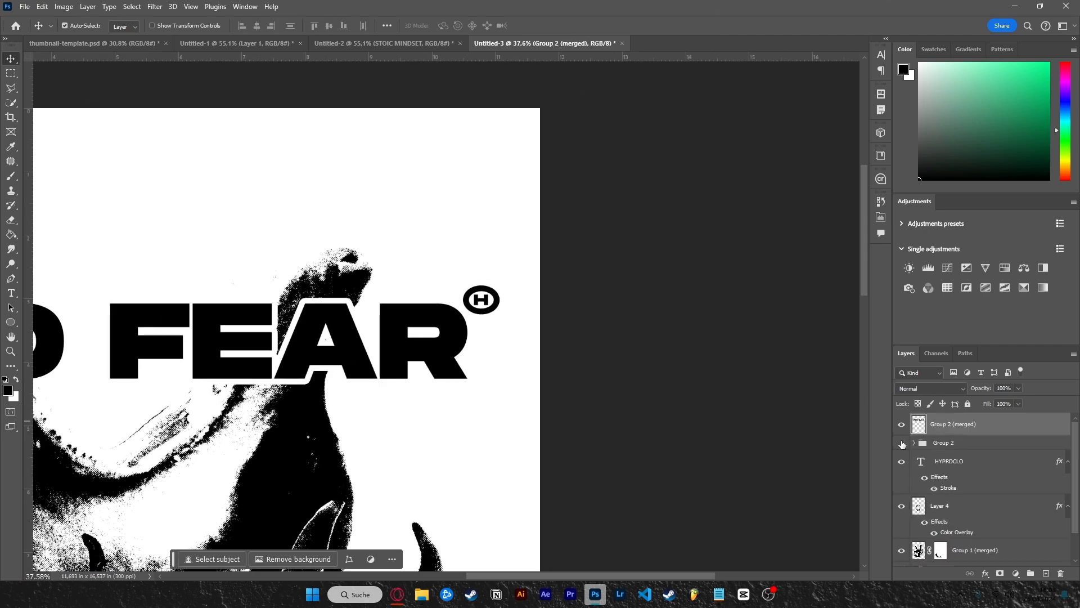
- Hide the original Group 2 and keep its merged copy visible
left_click(902, 444)
left_click(903, 426)
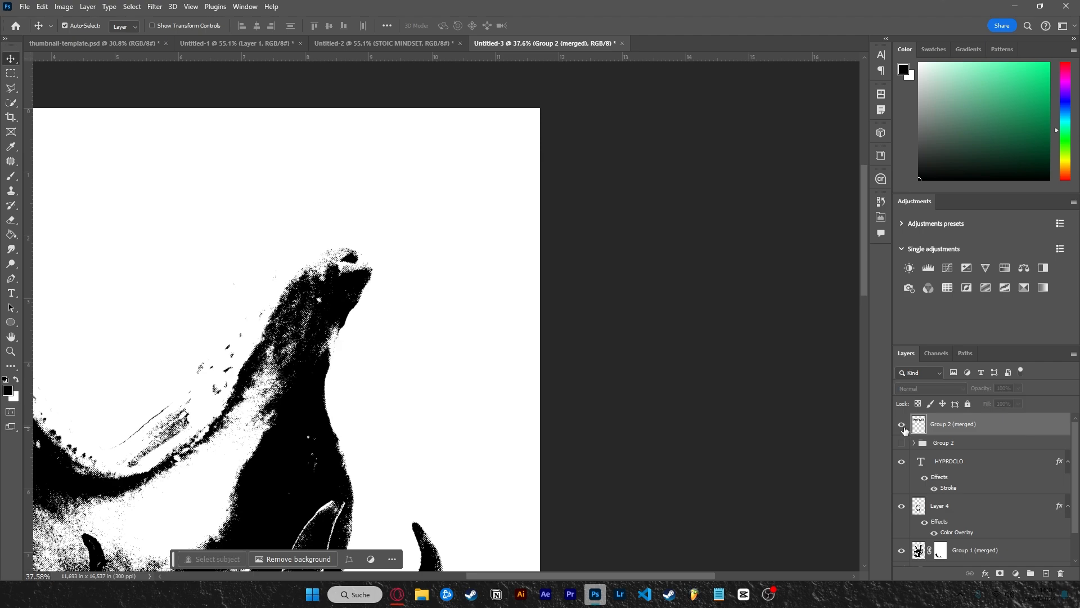
left_click(904, 426)
- Warp the merged NO FEAR headline with the Arch style at a bend of about 17.6%
scroll(488, 343, "down", 12)
scroll(495, 366, "down", 3)
scroll(396, 495, "up", 6)
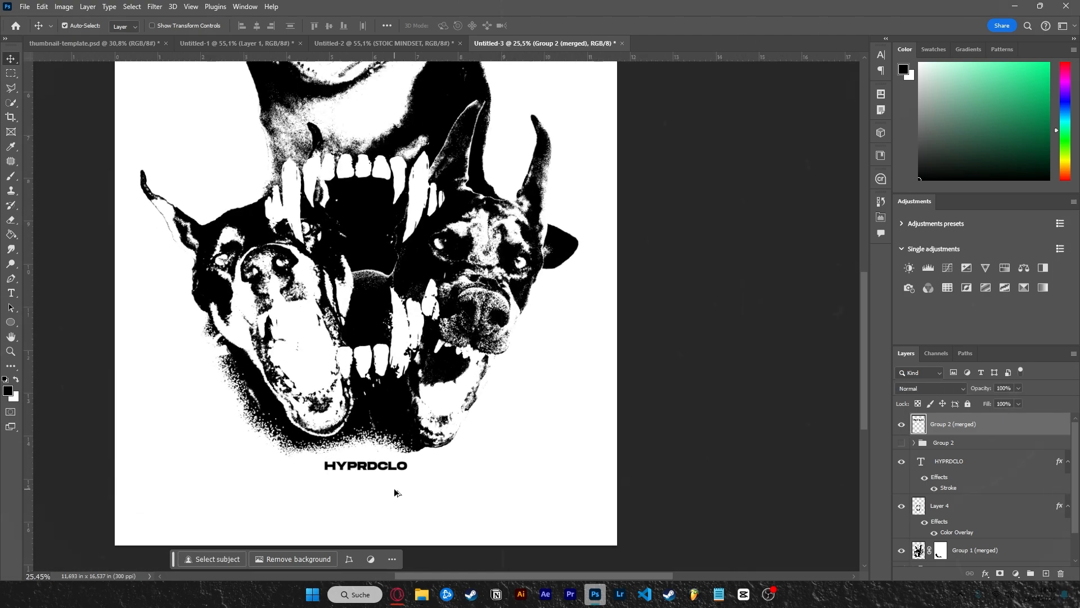
scroll(398, 495, "down", 4)
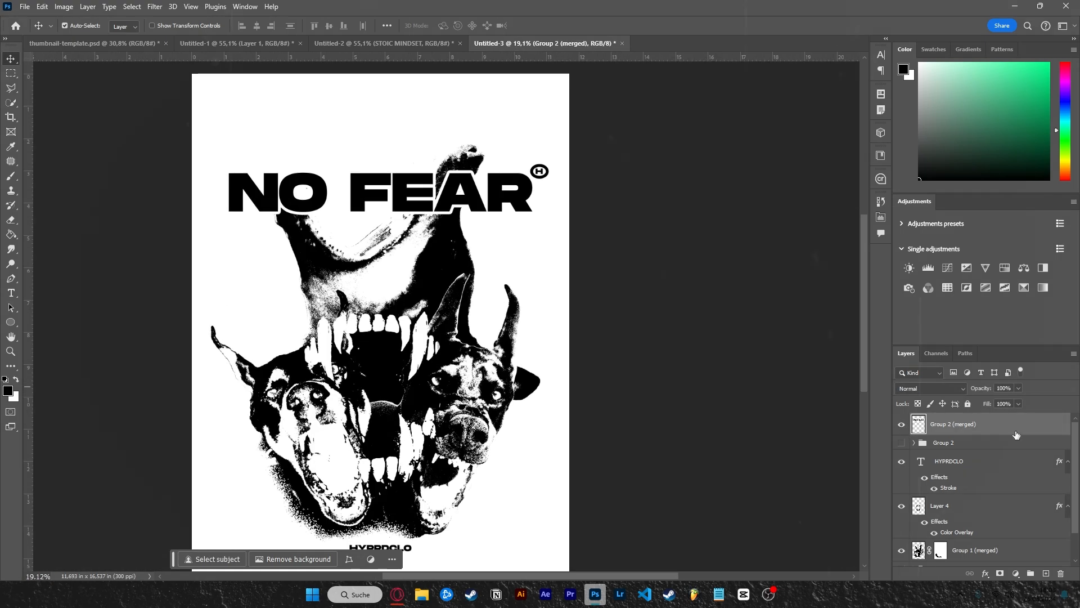
key("ctrl+t")
left_click(504, 25)
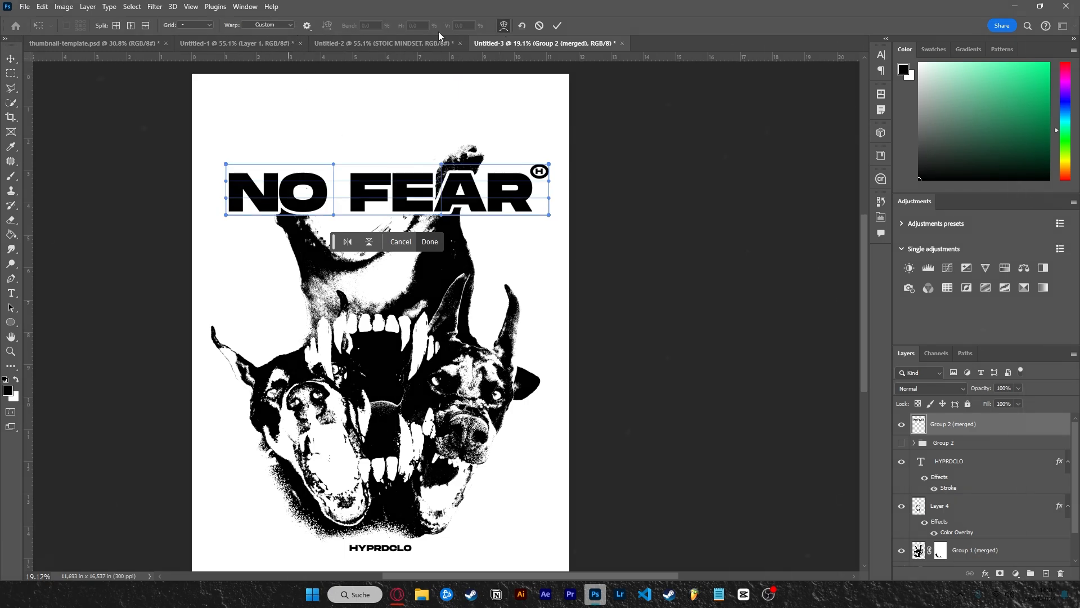
left_click(292, 25)
left_click(262, 91)
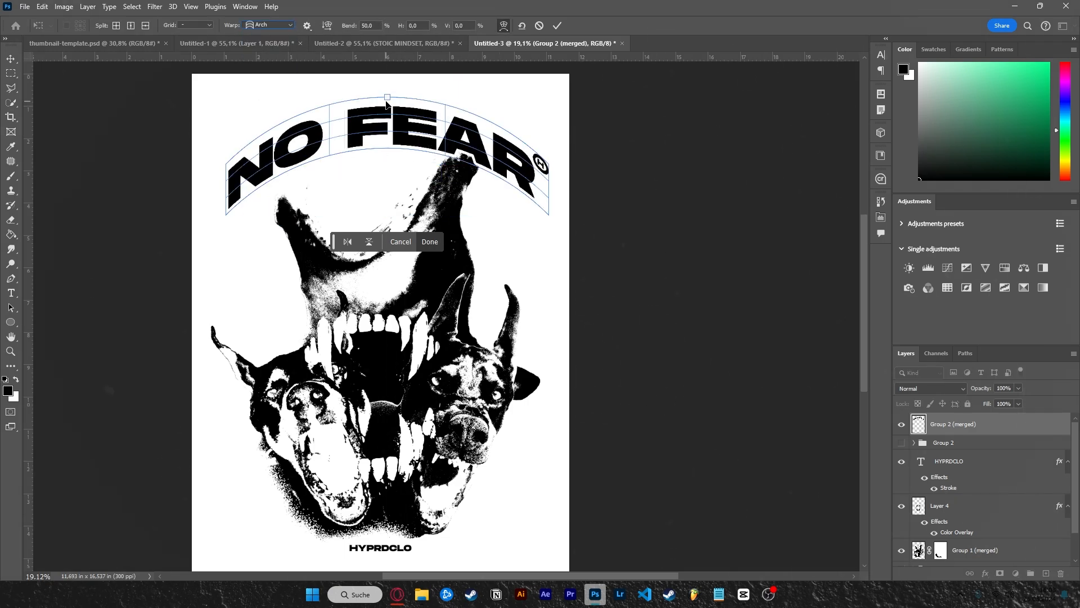
left_click_drag(389, 98, 393, 145)
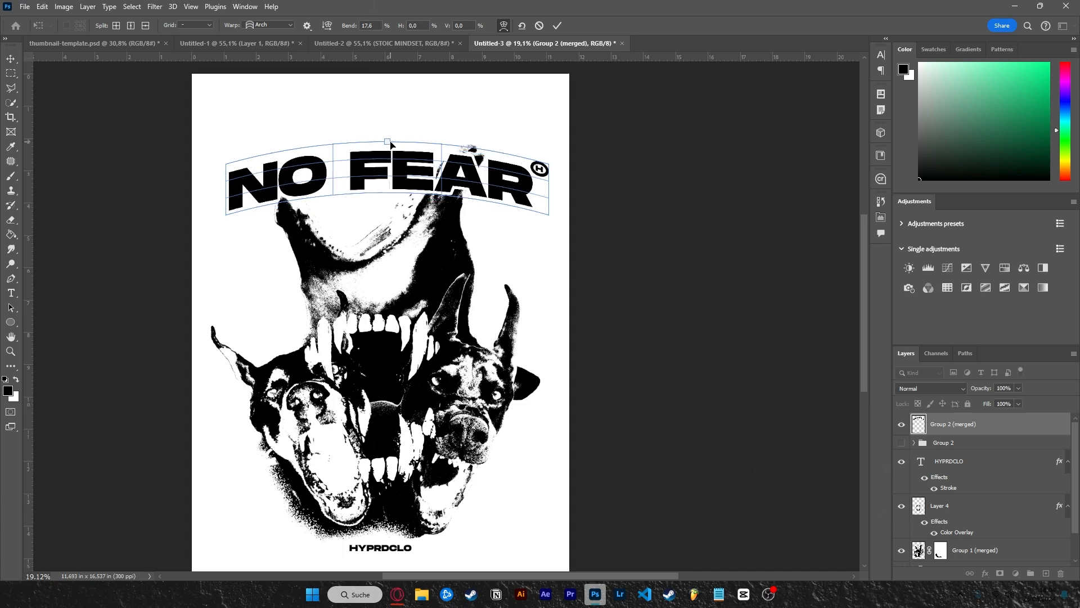
left_click(558, 25)
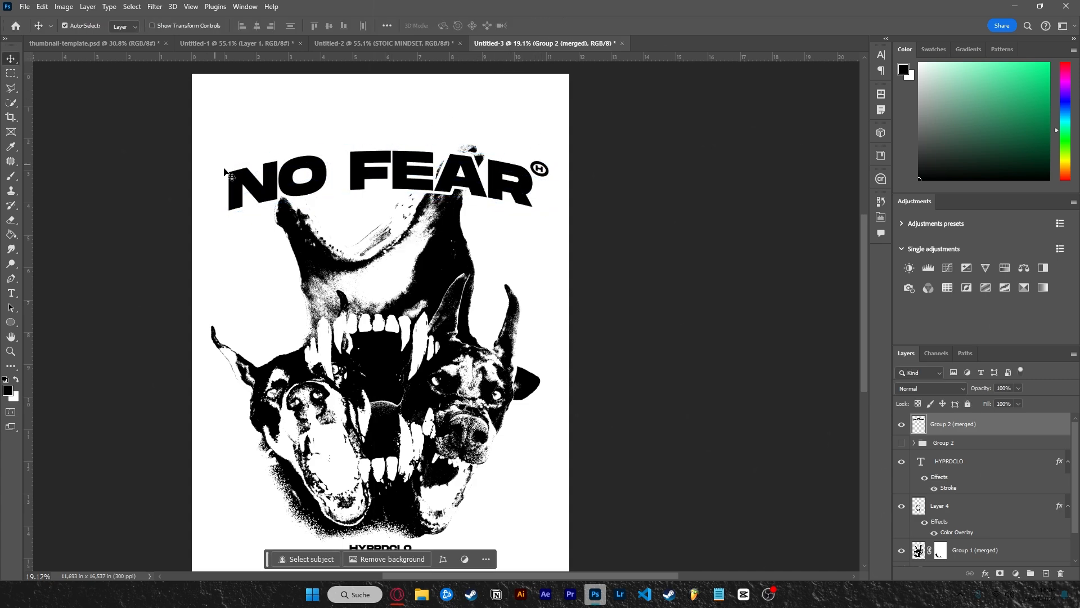
- Nudge the arched headline slightly downward and scale it up a little across the poster
left_click_drag(355, 174, 356, 183)
left_click(636, 290)
scroll(457, 254, "down", 3)
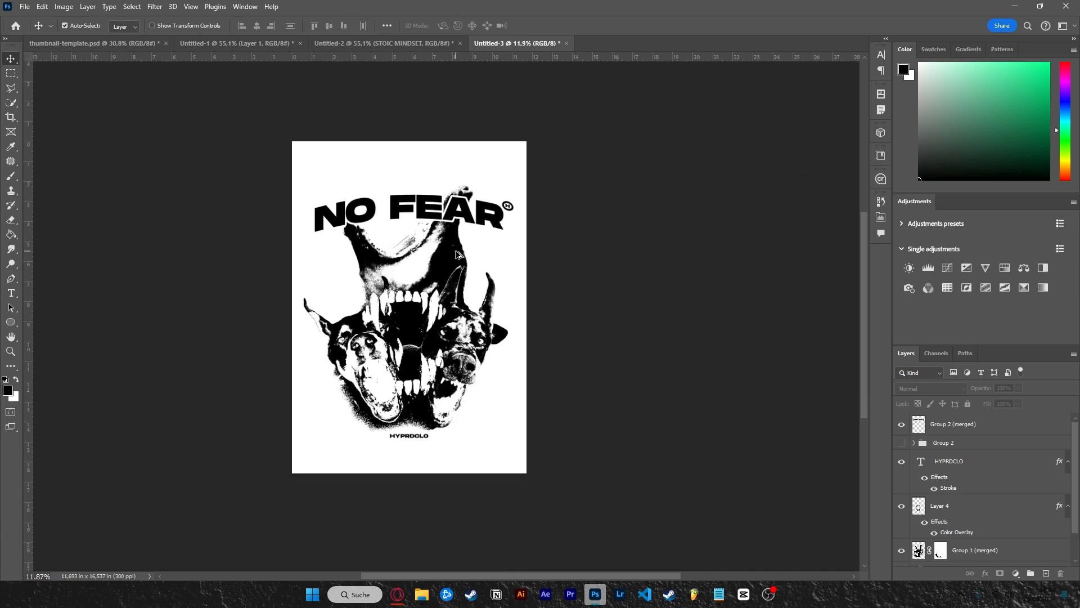
scroll(451, 252, "up", 2)
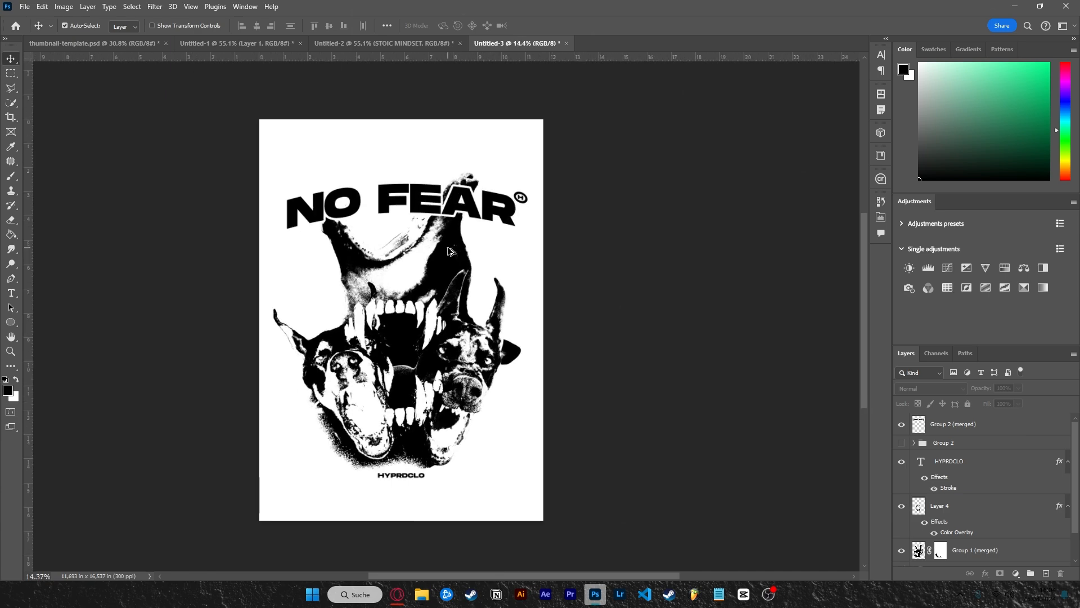
left_click(477, 221)
key("ctrl+t")
left_click_drag(523, 206, 538, 210)
left_click(557, 26)
left_click(593, 167)
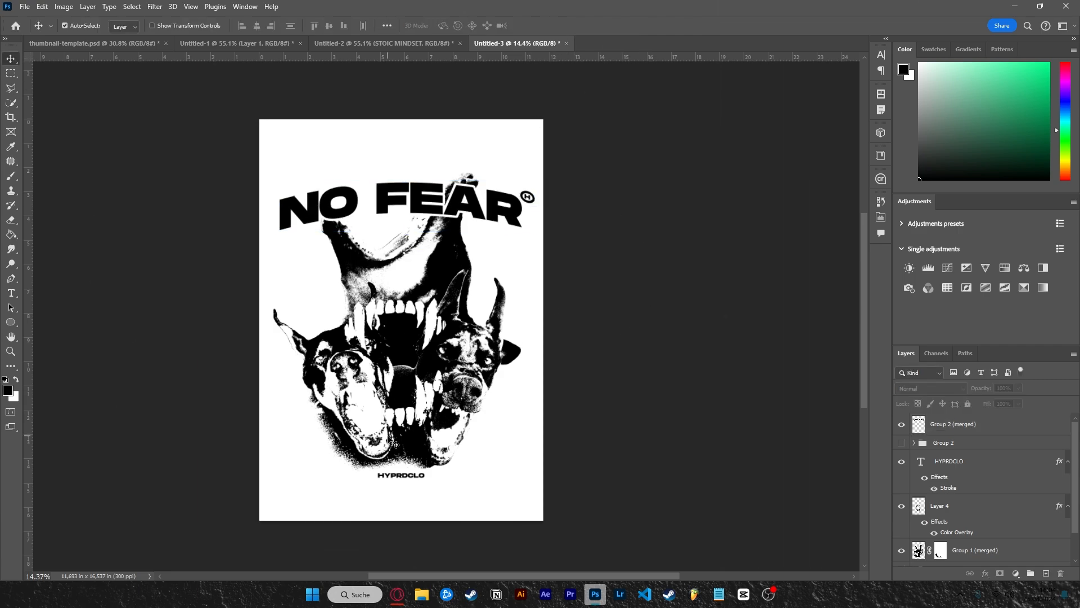
- Place the star-shapes image 9eb3e3be75b6451c88cbec162ca18b65 over the upper middle of the poster
scroll(403, 197, "up", 3)
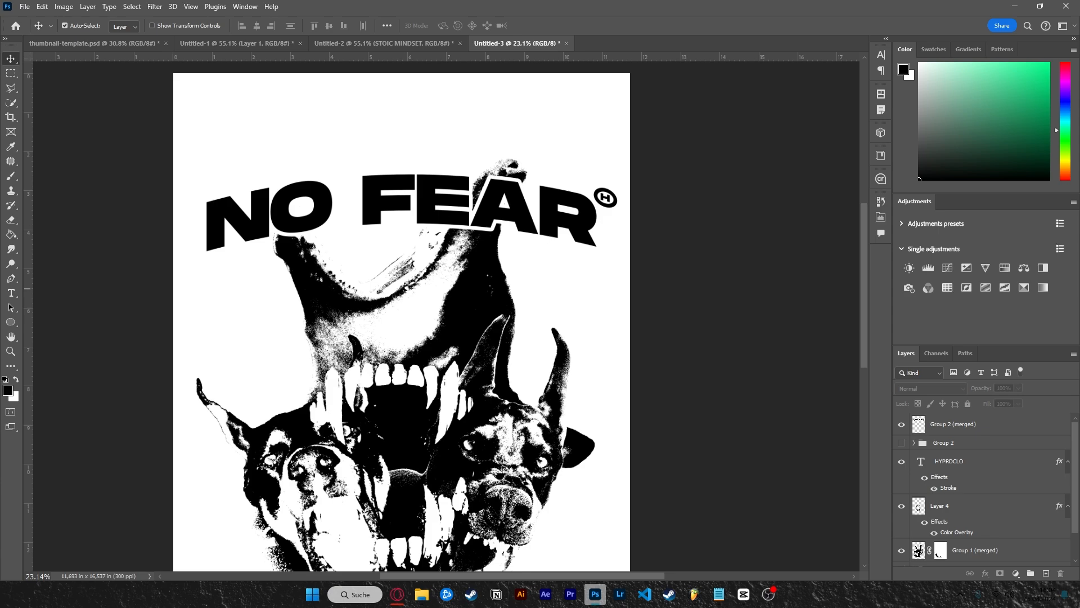
left_click_drag(563, 360, 438, 349)
left_click_drag(556, 325, 511, 323)
left_click(557, 26)
- Outline the solid black eight-pointed star in the placed image with a polygonal lasso selection
left_click(16, 88)
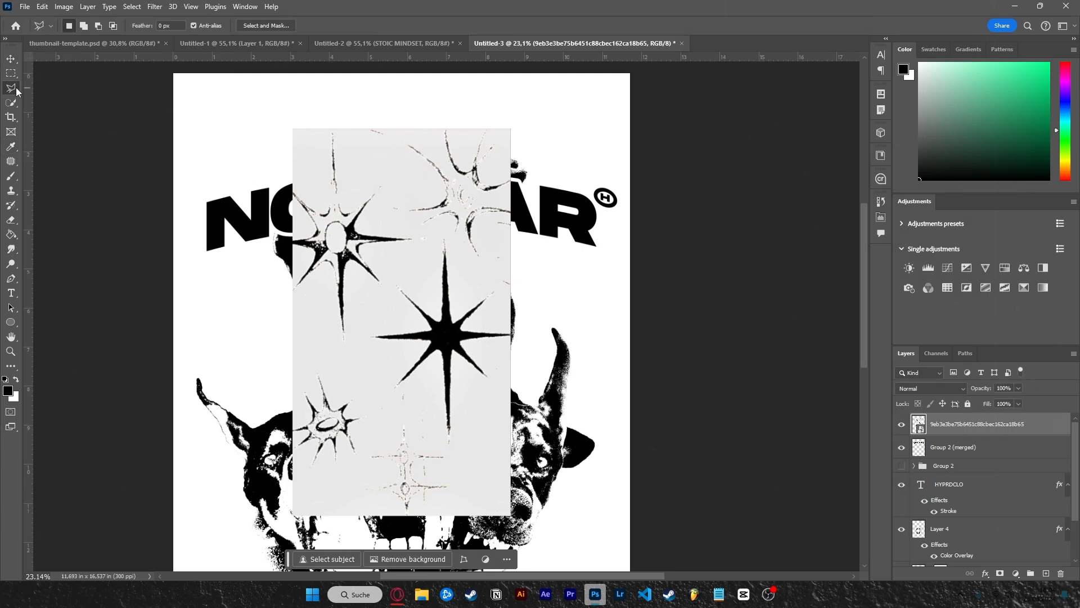
left_click(439, 233)
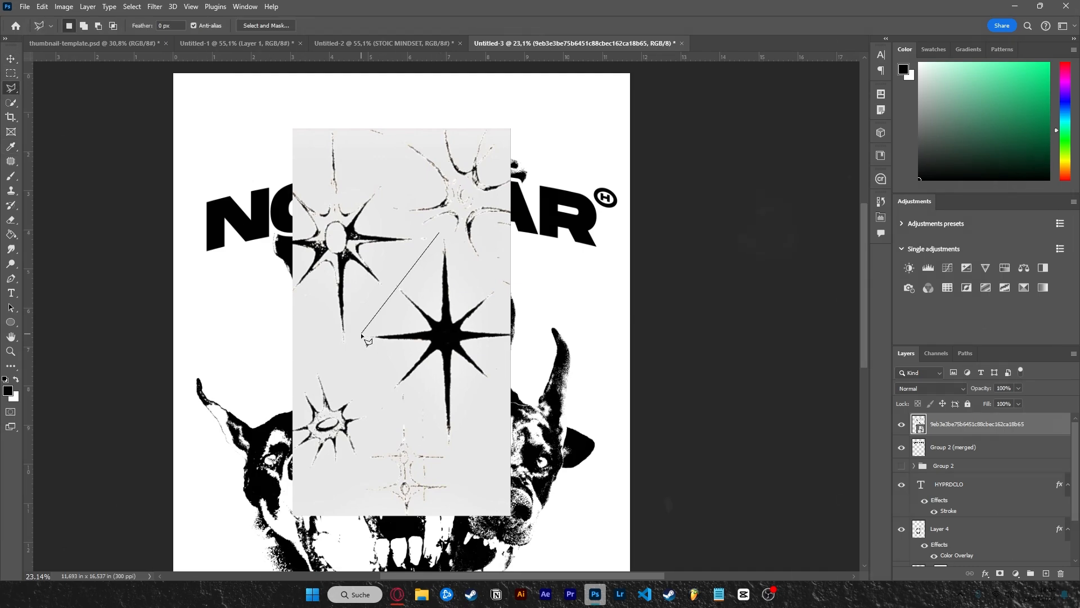
left_click(373, 298)
left_click(360, 347)
left_click(383, 409)
left_click(457, 453)
left_click(527, 297)
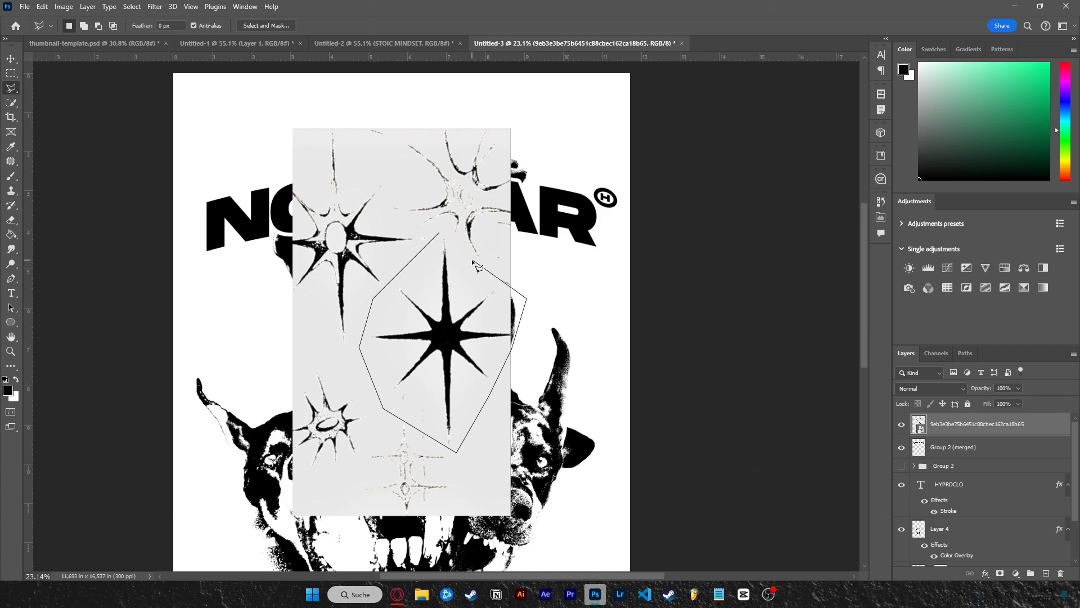
left_click(440, 233)
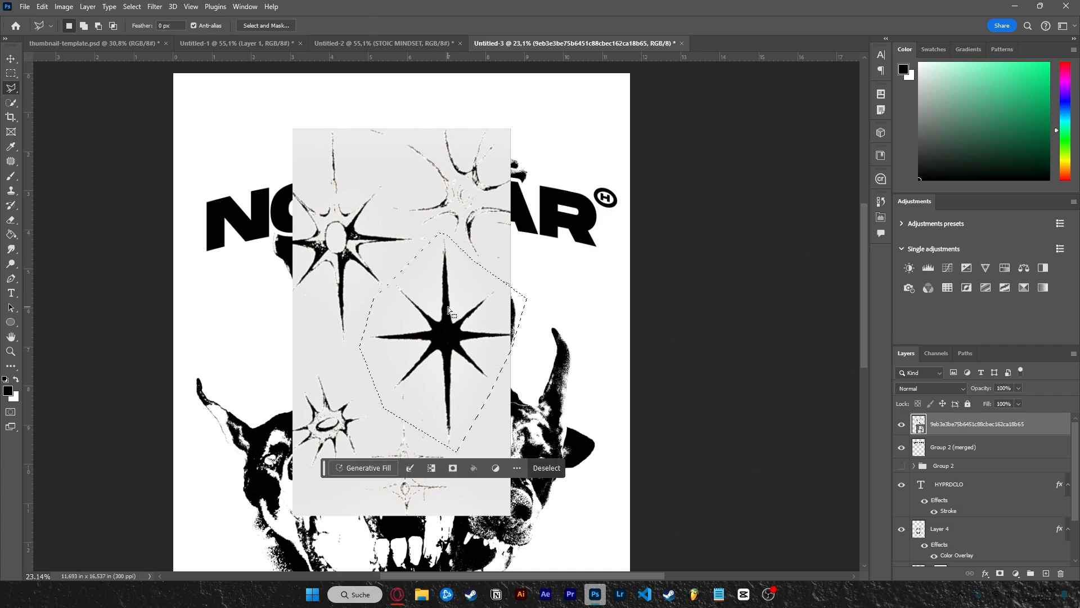
- Copy the selected star to its own layer and delete the placed star-shapes image layer
right_click(423, 234)
left_click(520, 390)
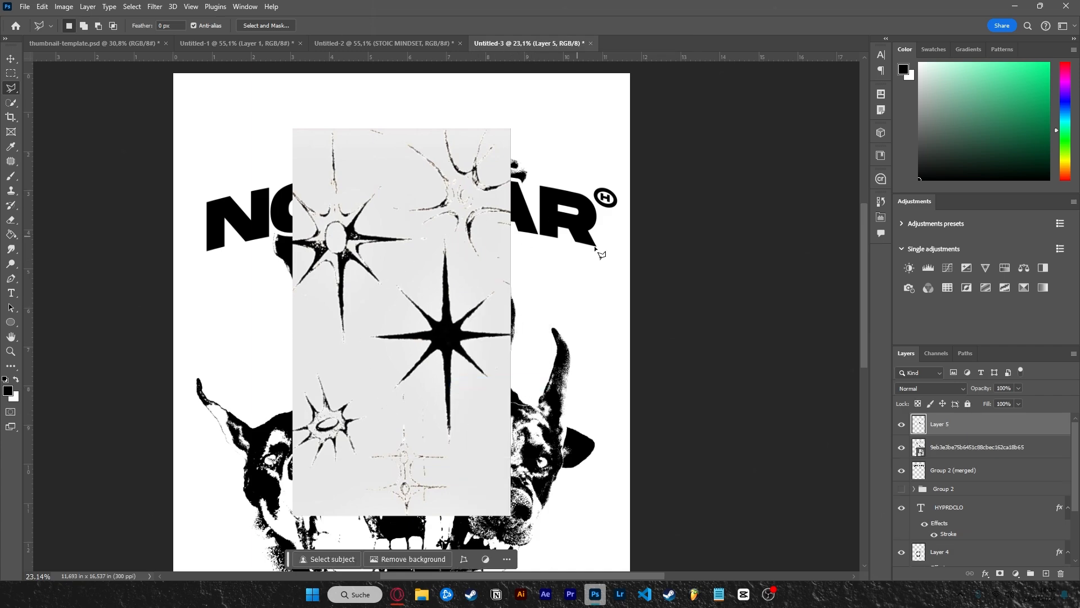
left_click(901, 448)
left_click_drag(965, 453, 1060, 573)
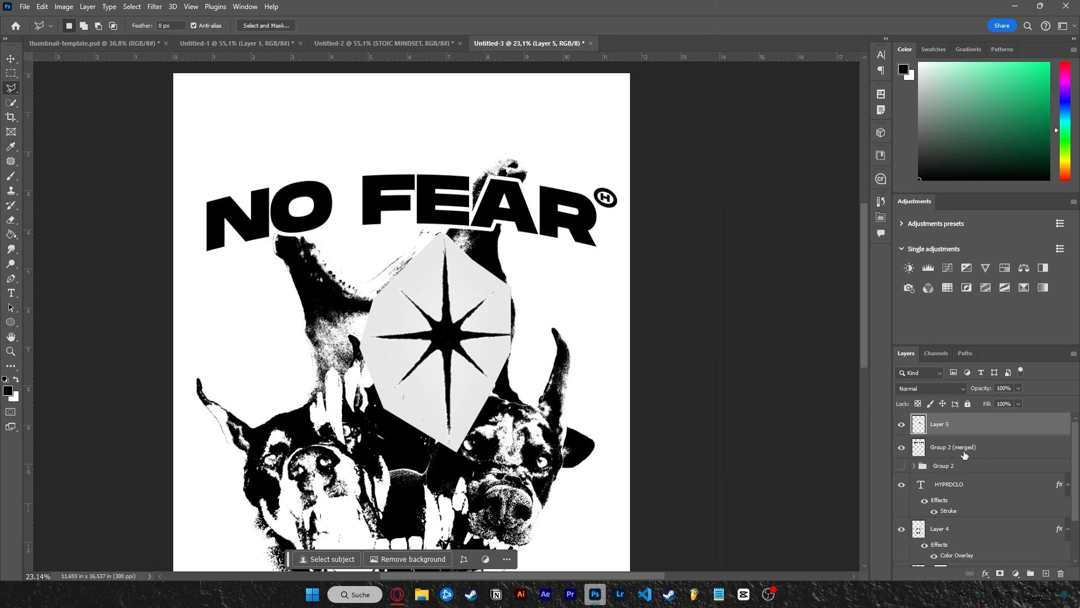
- Remove the star's grey background with a Blend If current-layer white limit of 153, and merge the star with a new empty layer
double_click(988, 433)
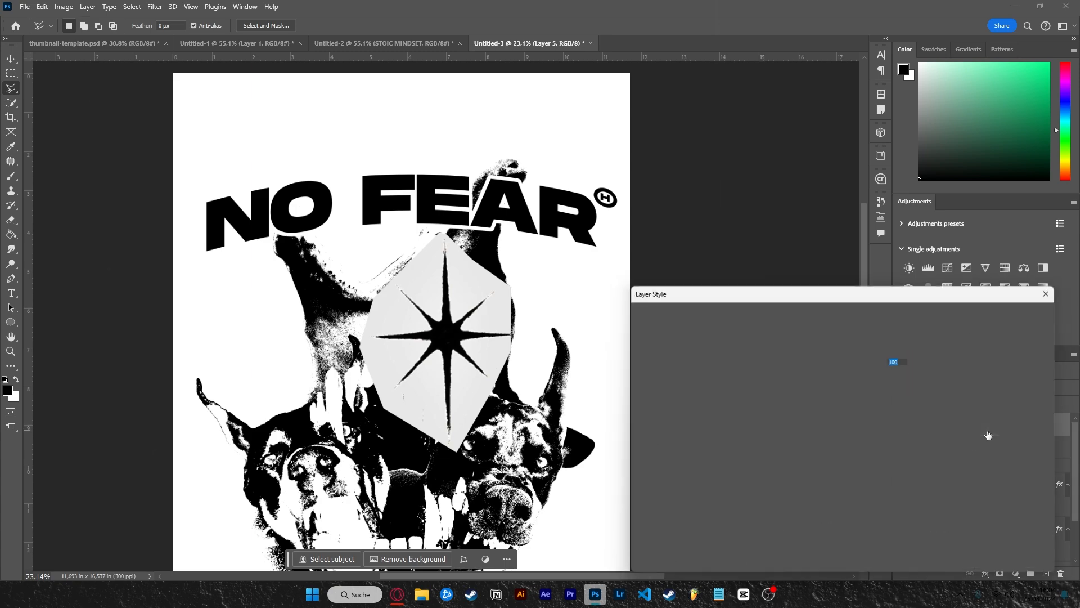
left_click_drag(920, 511, 867, 514)
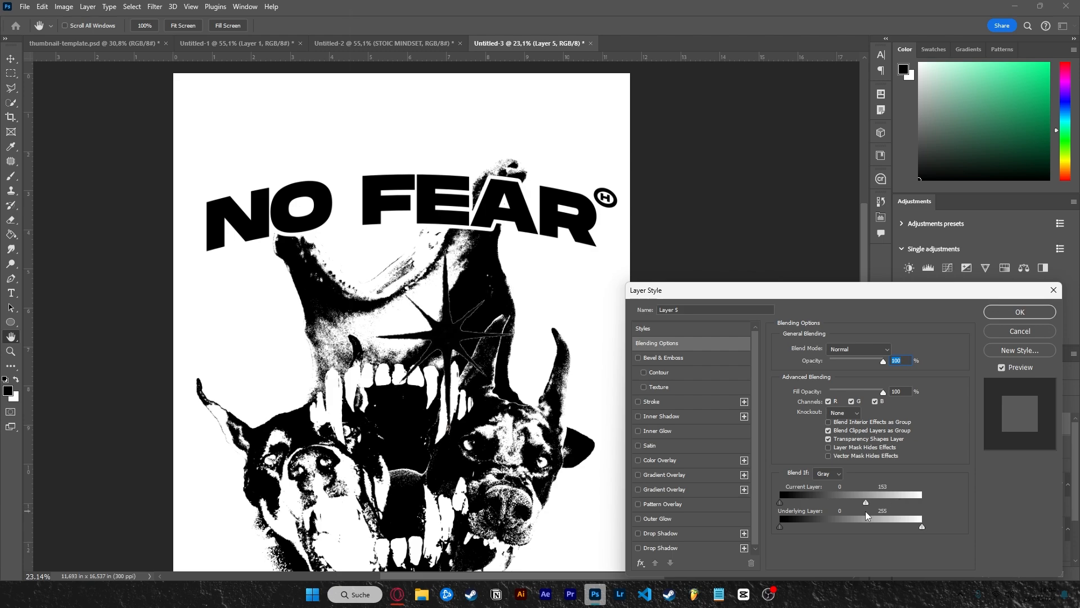
left_click(1001, 308)
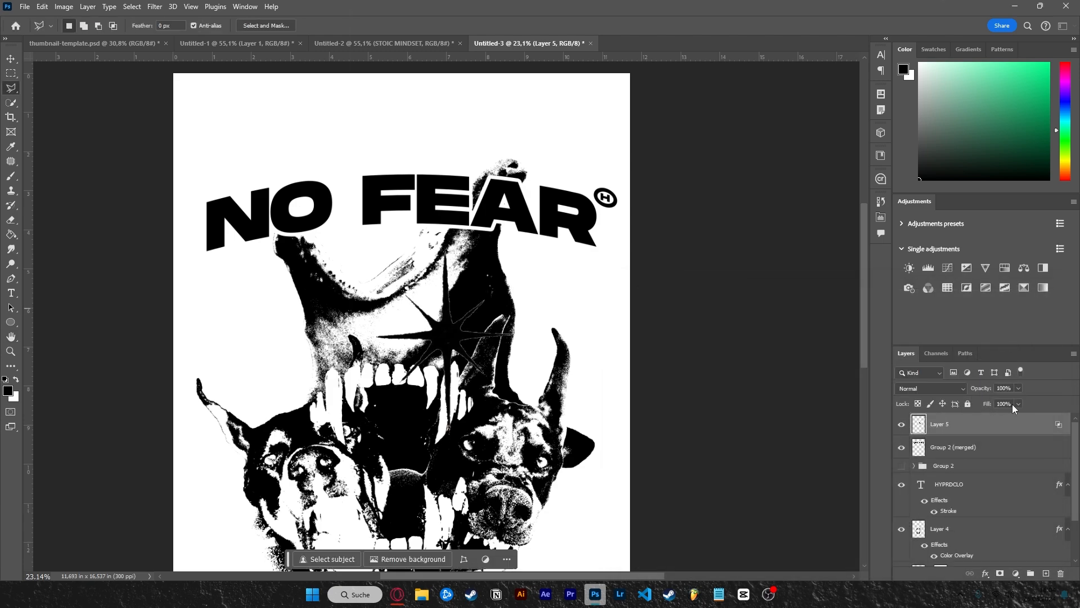
left_click(1046, 573)
left_click(968, 447, "shift")
key("ctrl+e")
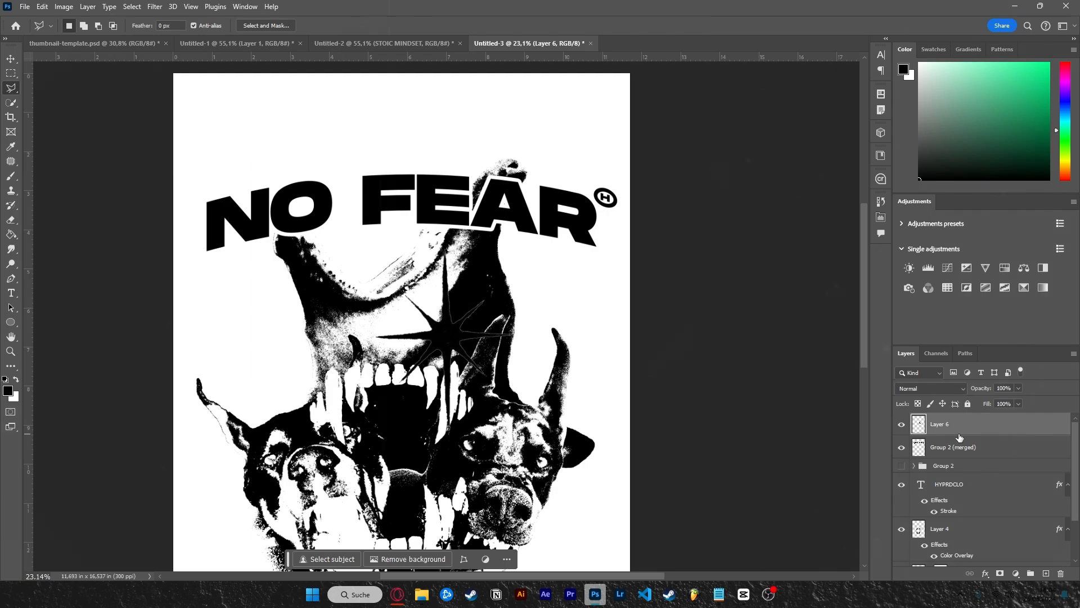
- Apply a white Color Overlay at 100% opacity to the star layer
double_click(959, 437)
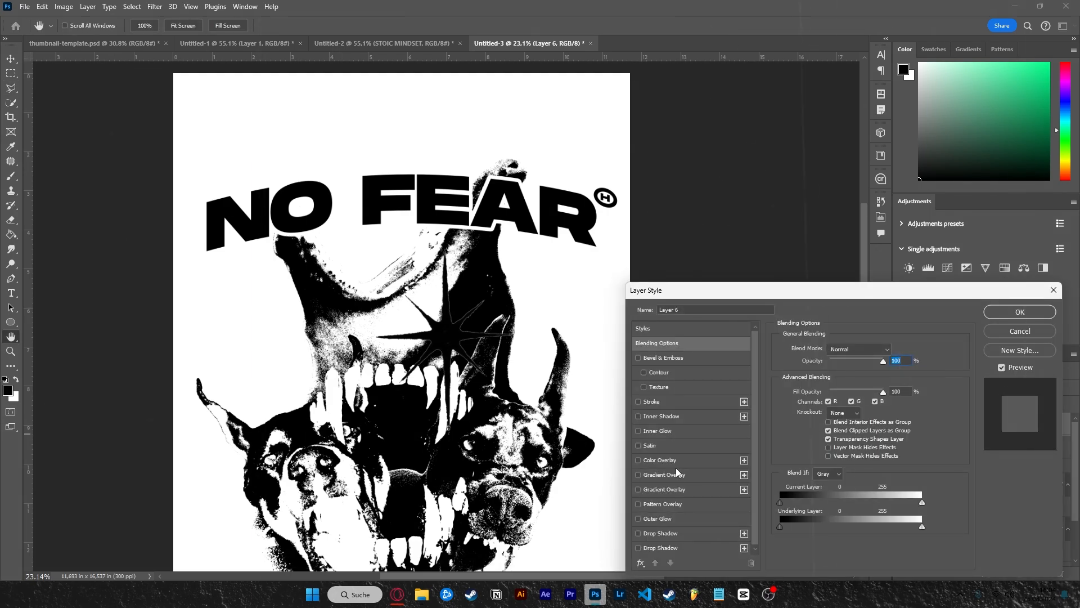
left_click(664, 459)
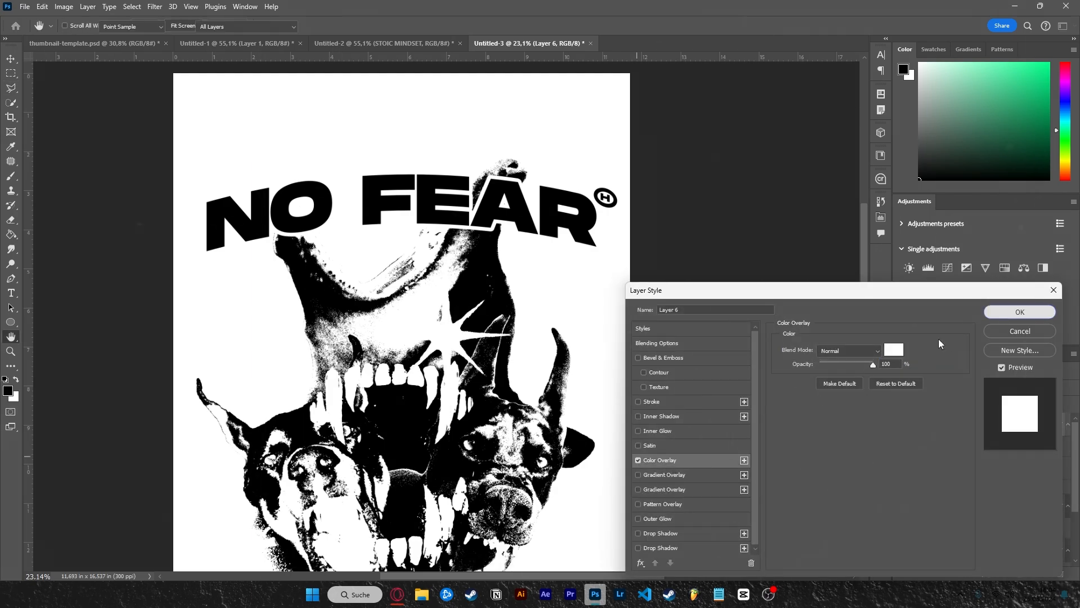
key("Return")
- Move the star onto the F and E of FEAR, scaled to about 60.9% and rotated 90°
left_click(11, 59)
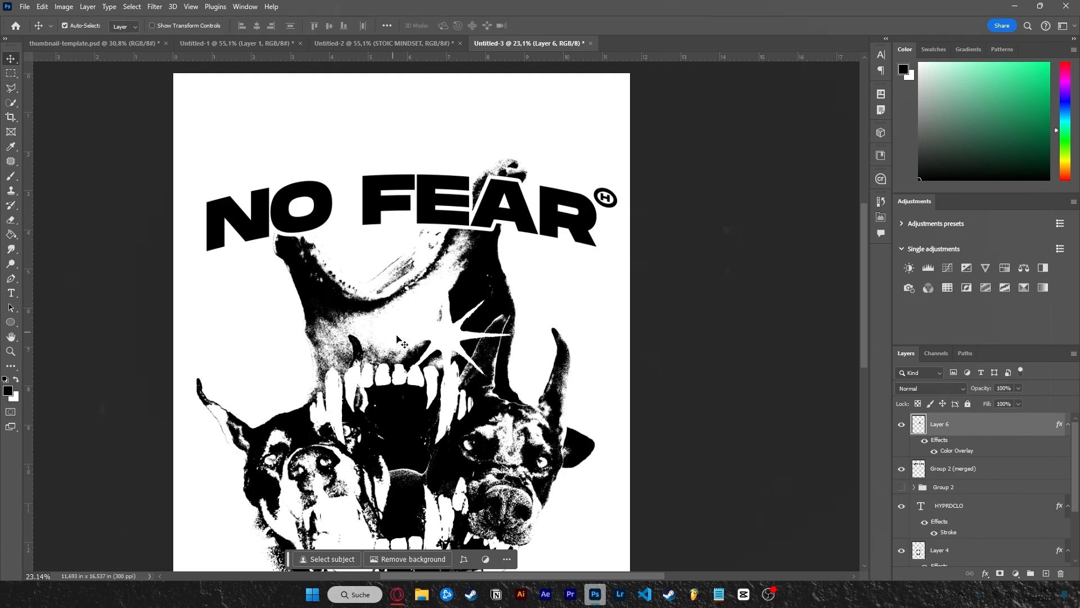
left_click_drag(456, 349, 439, 192)
key("ctrl+t")
scroll(544, 329, "down", 1)
scroll(540, 329, "up", 1)
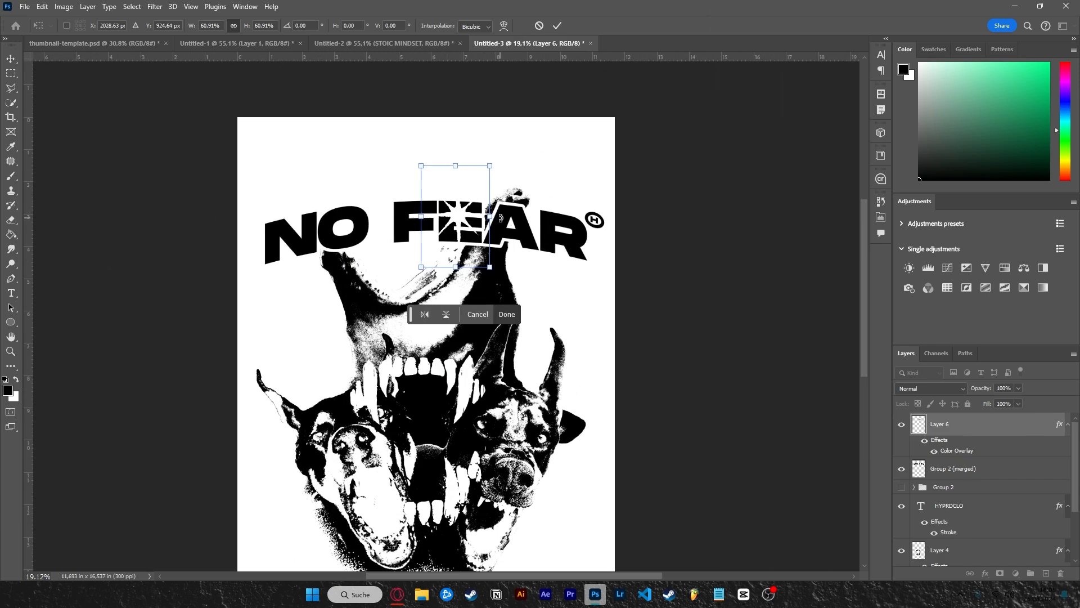
left_click_drag(500, 218, 443, 220)
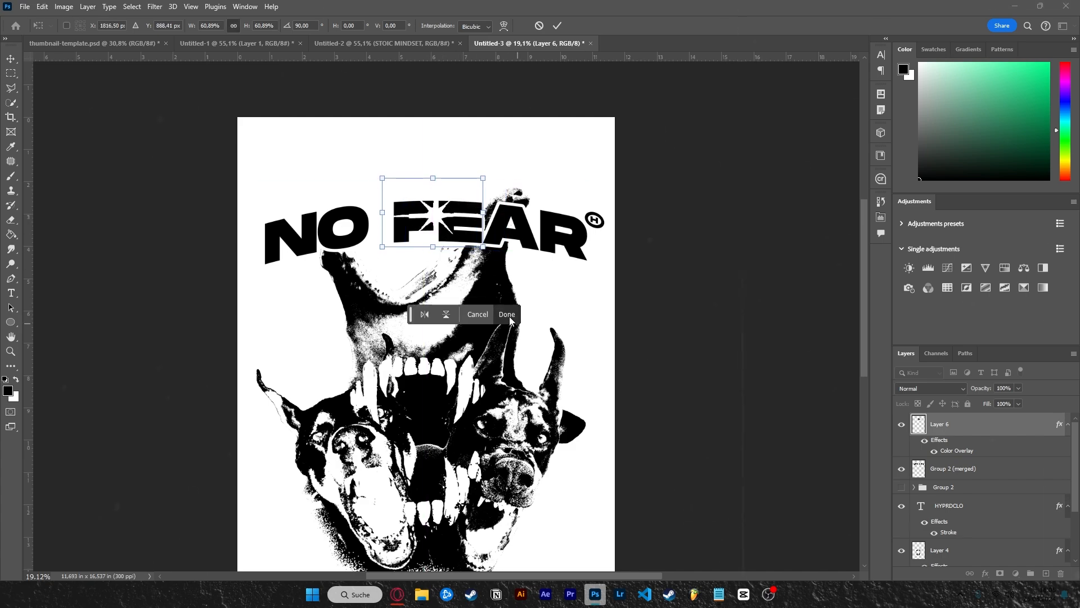
left_click(508, 315)
- Create a merged copy of all layers from Group 1 (merged) up to the star layer
scroll(515, 325, "down", 5)
scroll(499, 337, "up", 3)
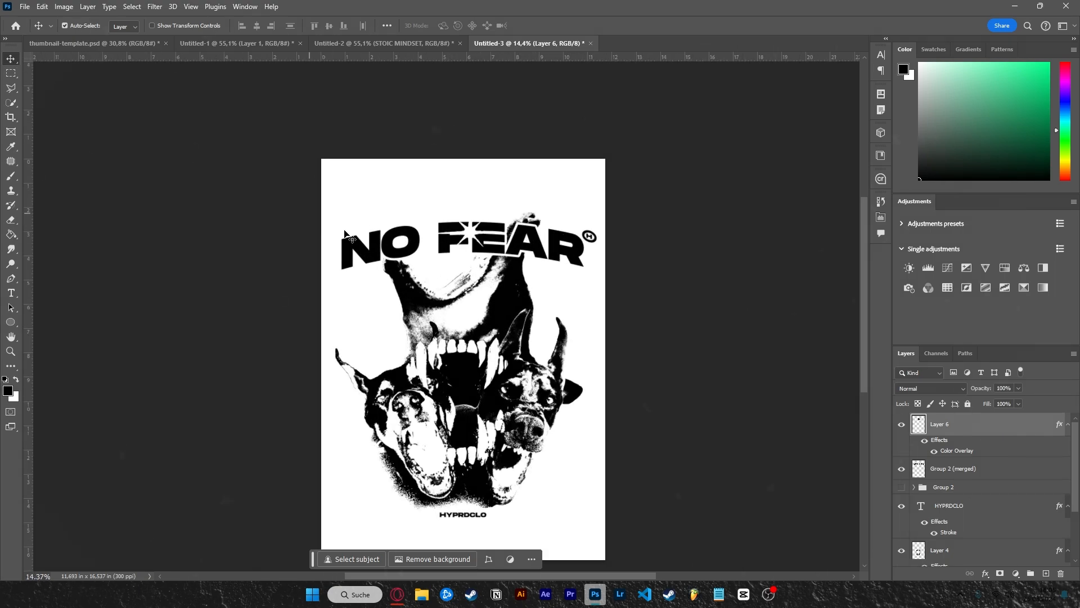
scroll(997, 478, "down", 3)
left_click(995, 521)
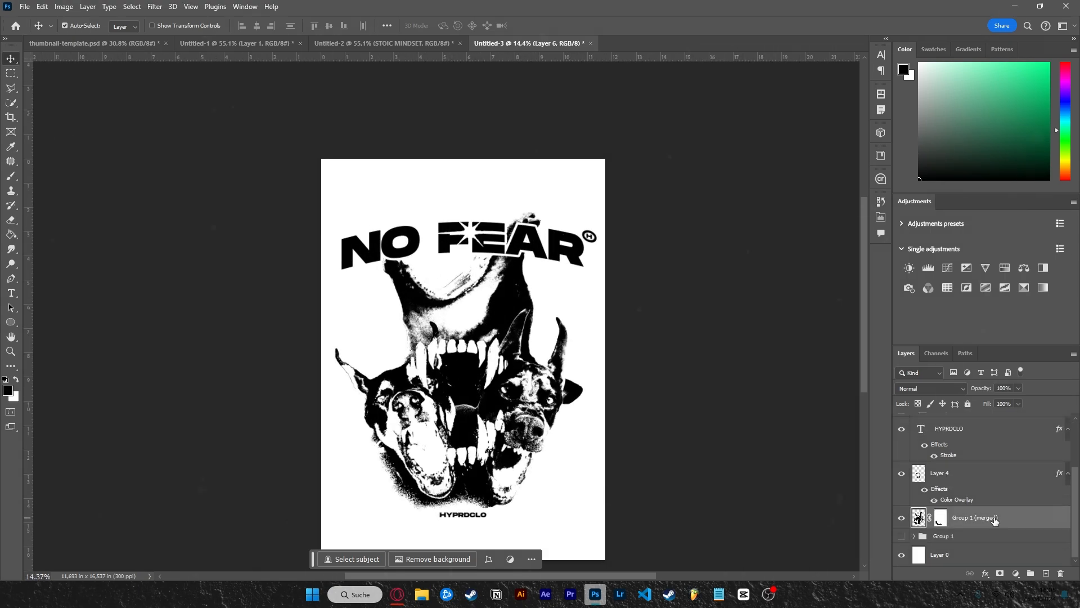
scroll(994, 521, "up", 3)
left_click(954, 431, "shift")
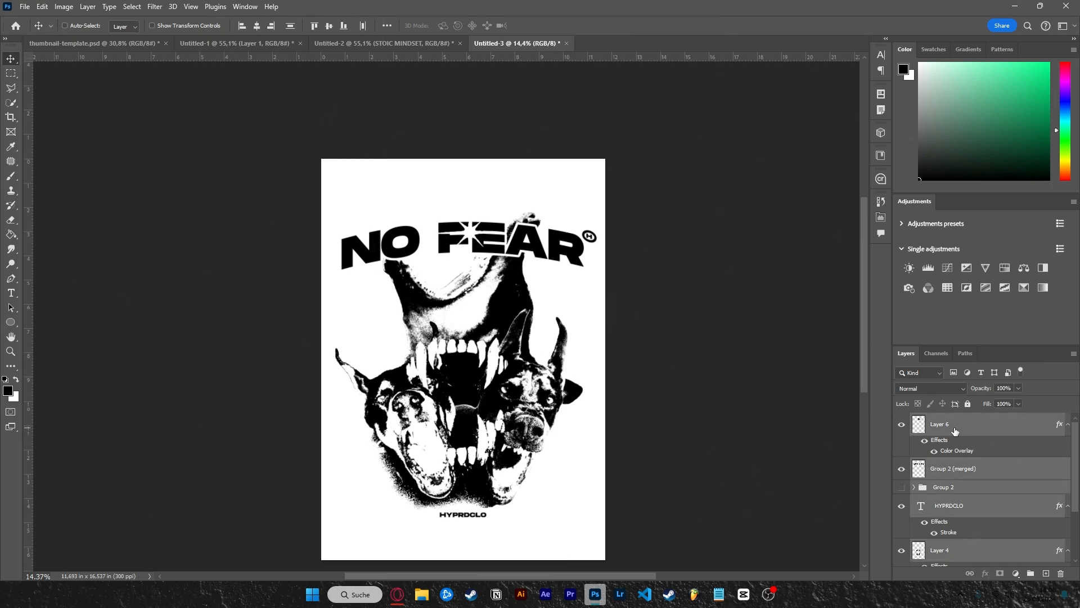
key("ctrl+alt+e")
- Group the original artwork layers below the merged copy, name the group DESIGN and hide it
left_click(972, 451)
scroll(977, 462, "down", 3)
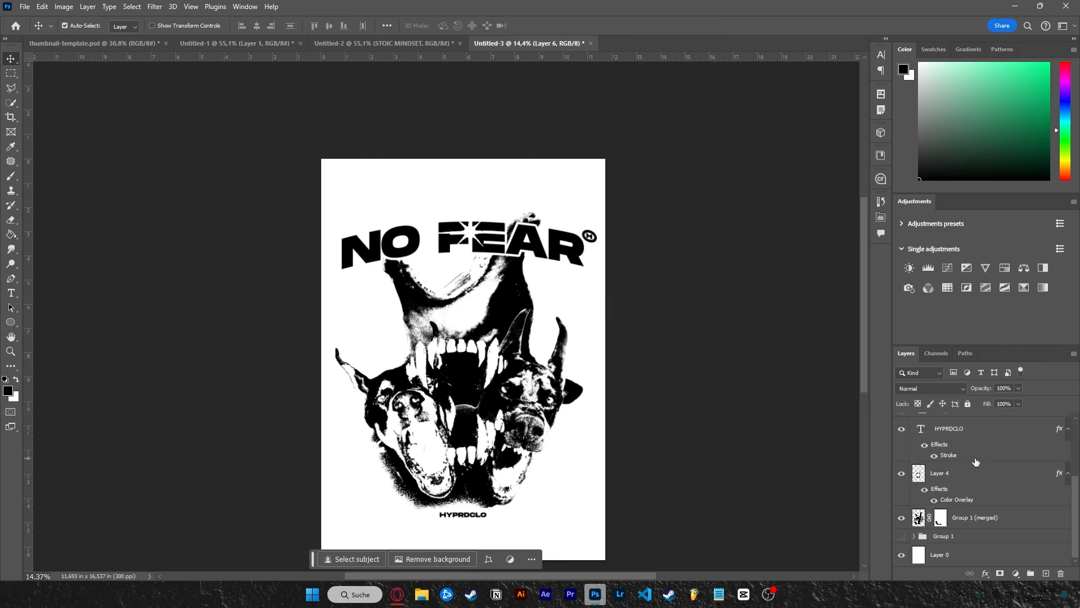
left_click(964, 538, "shift")
key("ctrl+g")
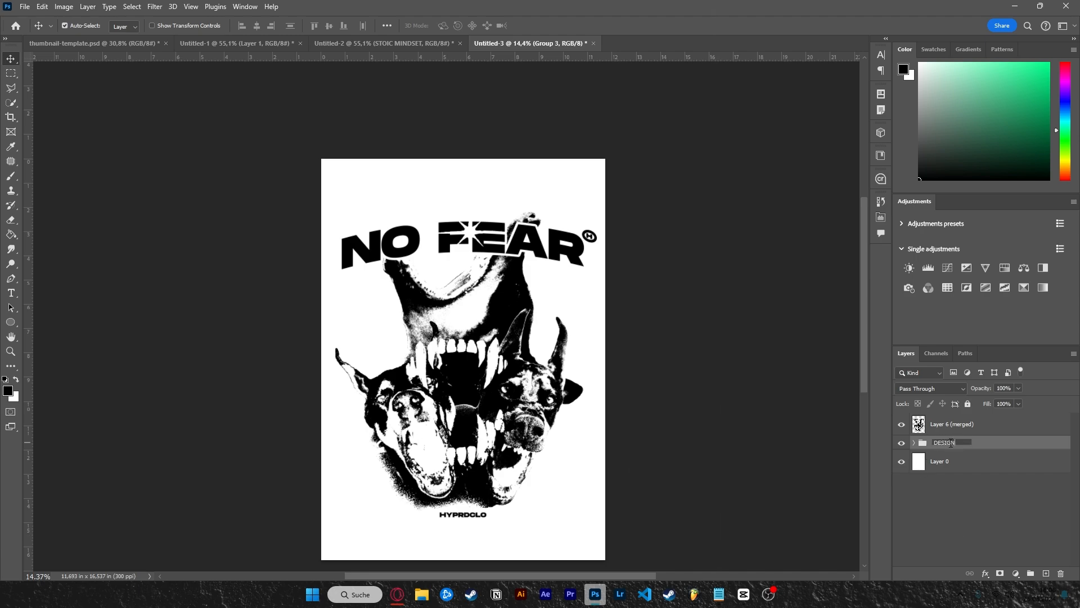
key("Return")
left_click(901, 442)
- Create a merged copy of the flattened artwork with the white background Layer 0, and delete the earlier Layer 6 (merged)
left_click(1013, 424)
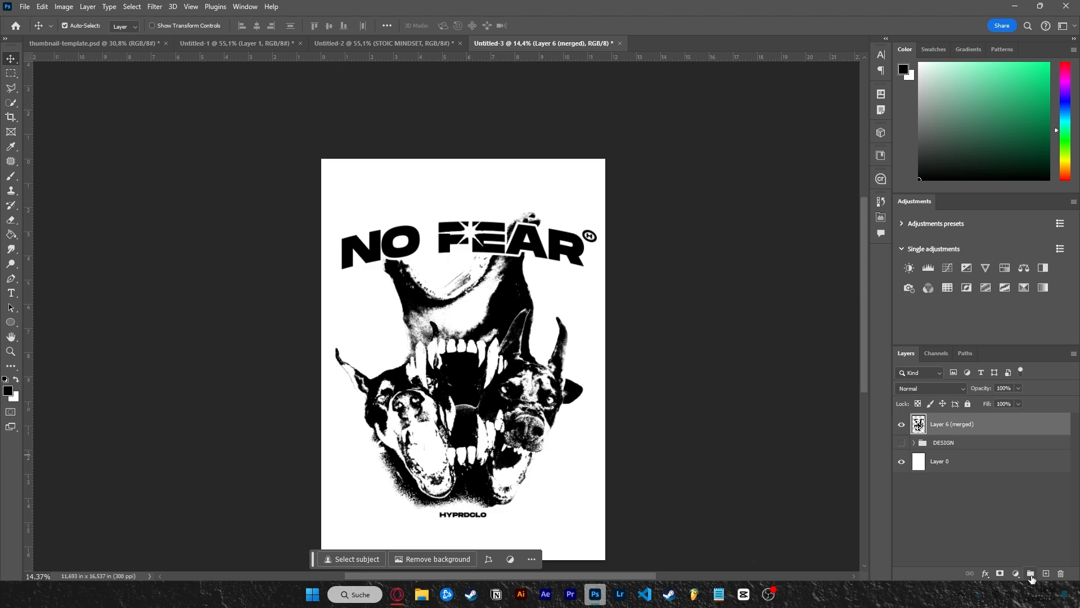
left_click(947, 463)
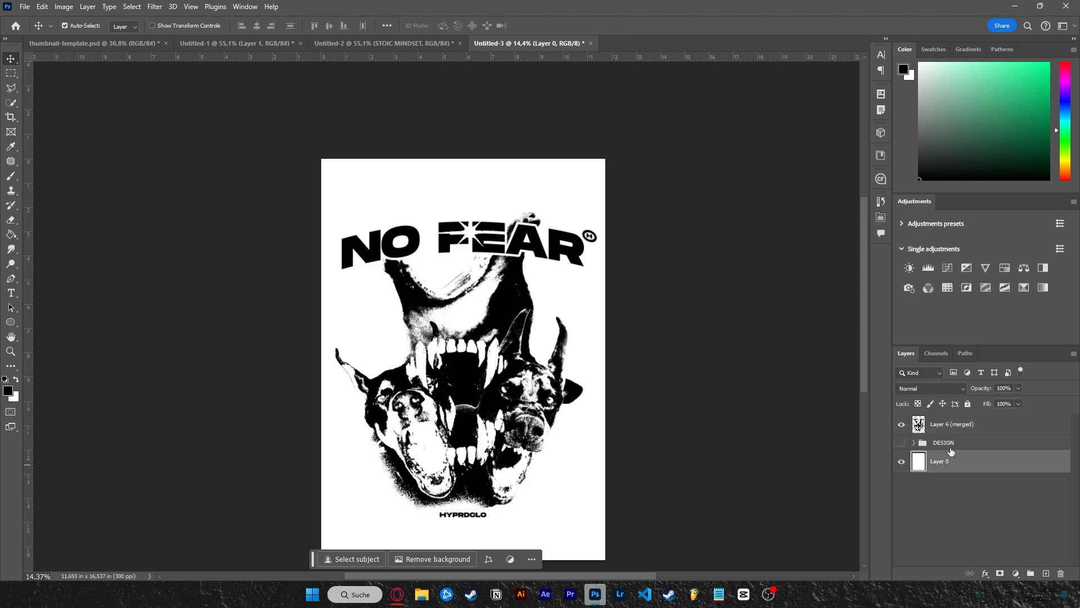
left_click(959, 431, "ctrl")
key("ctrl+alt+e")
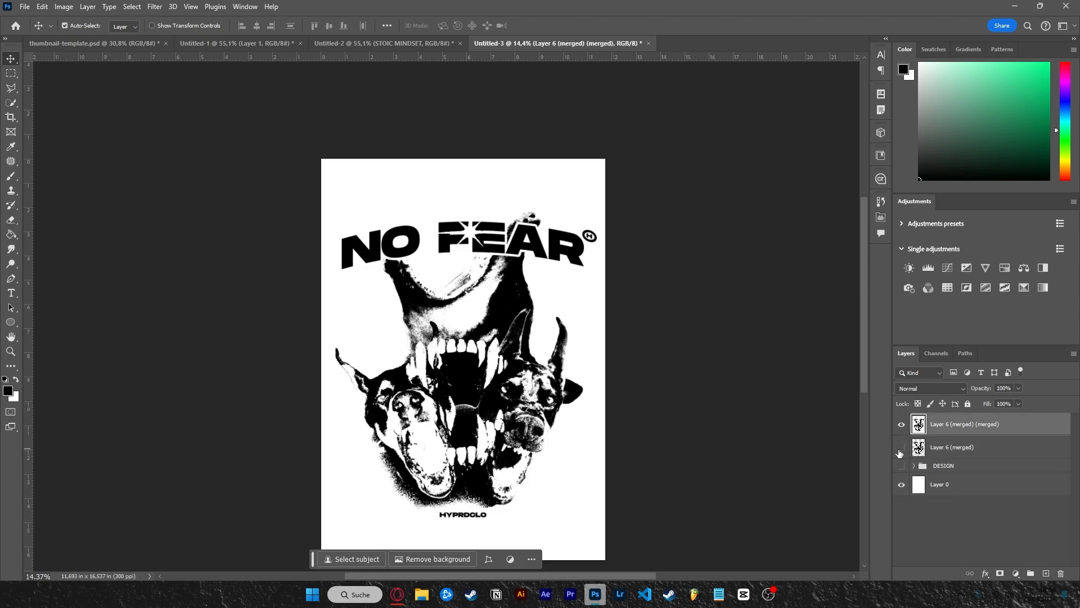
left_click_drag(949, 453, 1025, 506)
left_click_drag(1062, 573, 1061, 573)
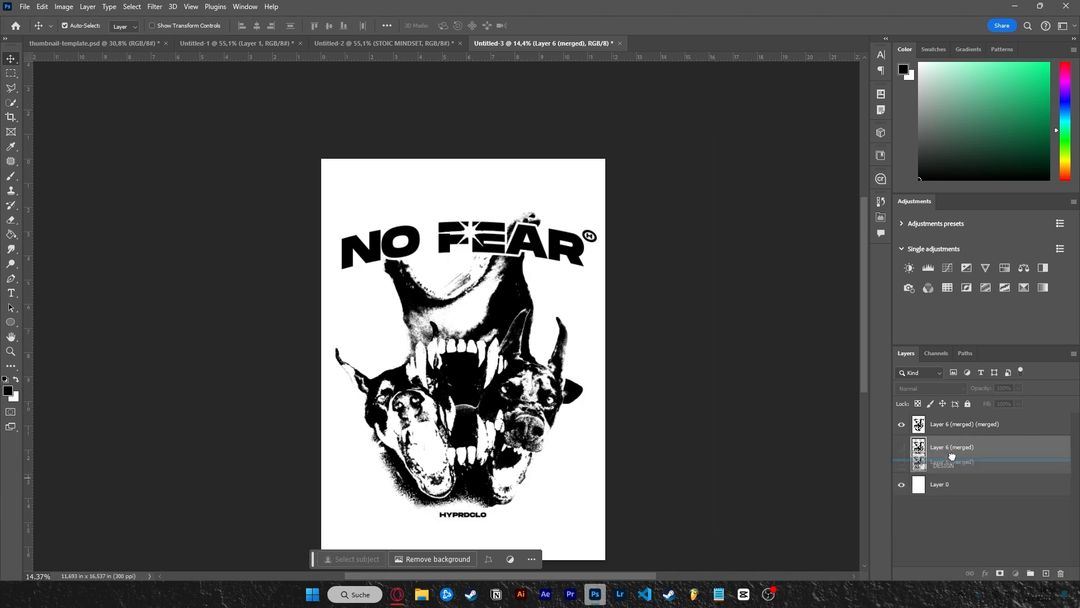
- Rename the merged artwork layer as Design
left_click(959, 431)
double_click(968, 426)
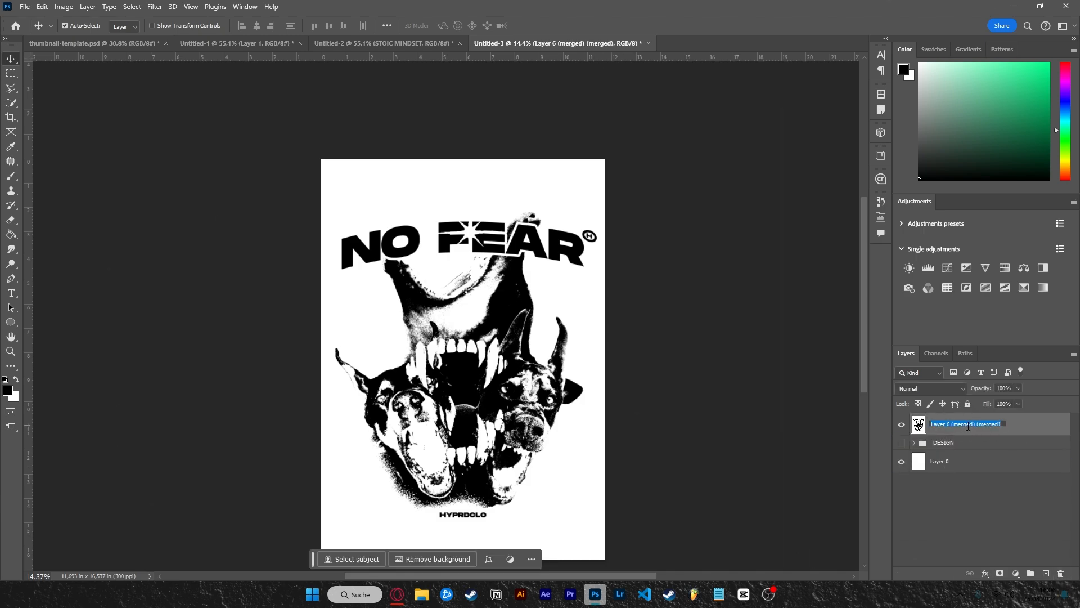
type("Design")
key("Return")
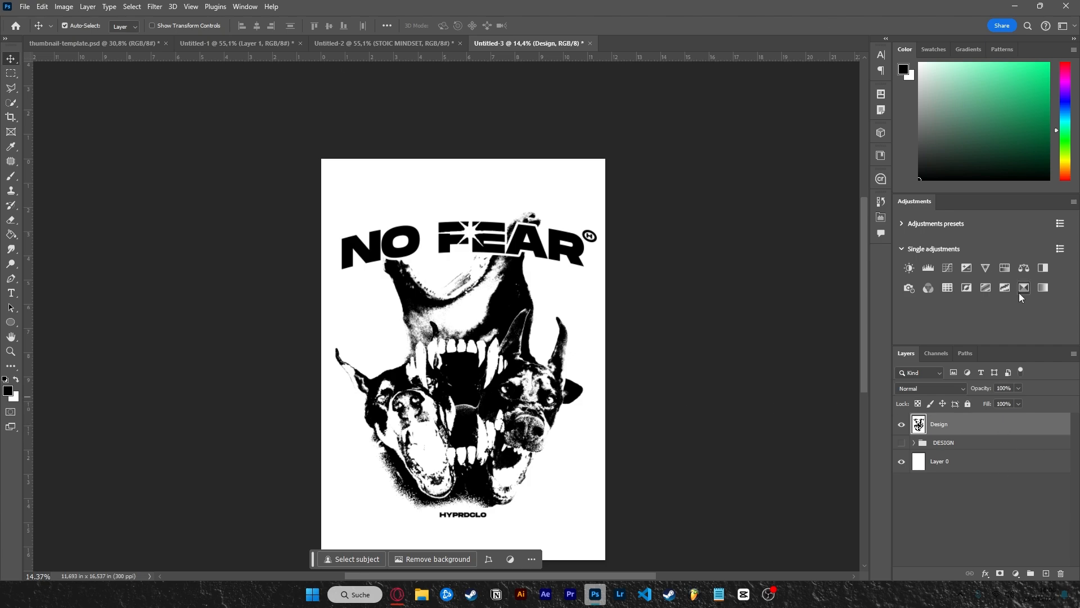
- Try the Displace filter on the Design layer at horizontal and vertical scale 20, with Stretch To Fit and Repeat Edge Pixels
left_click(132, 7)
mouse_move(88, 7)
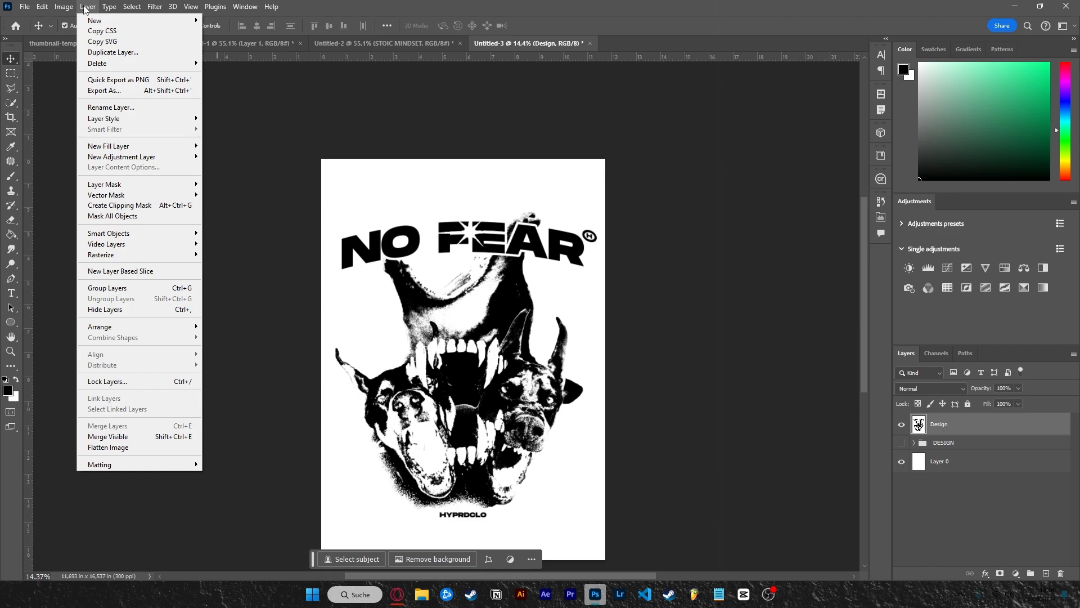
mouse_move(155, 7)
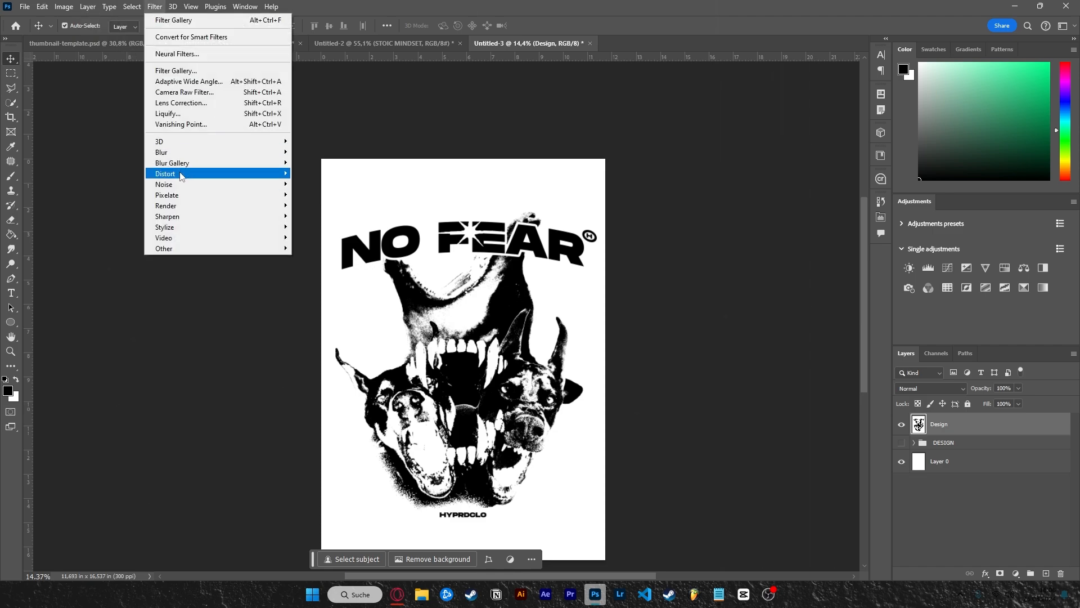
mouse_move(181, 174)
left_click(317, 176)
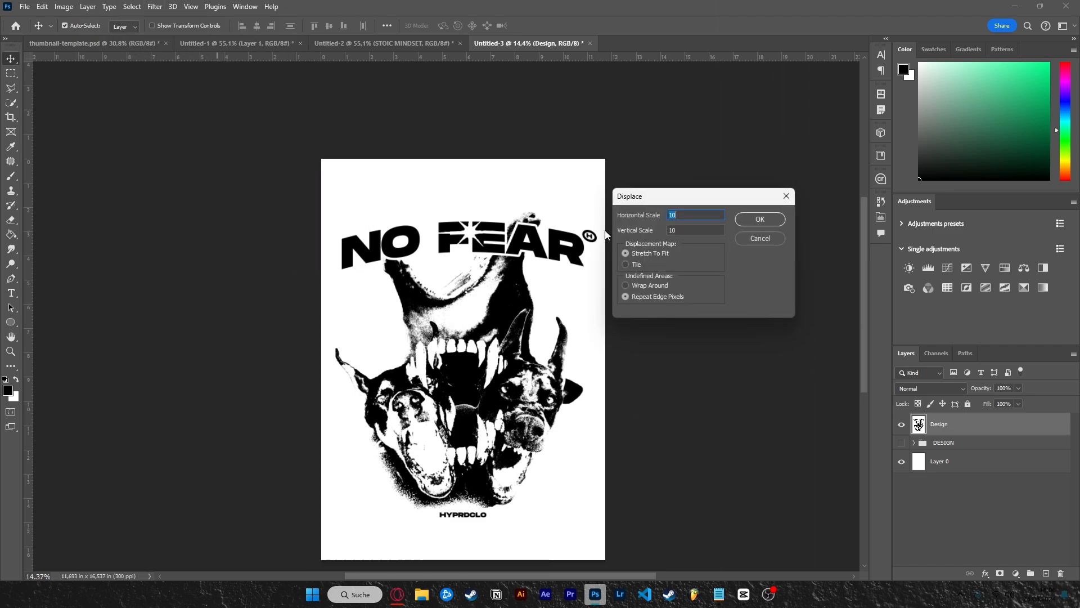
left_click(740, 222)
left_click_drag(292, 11, 969, 153)
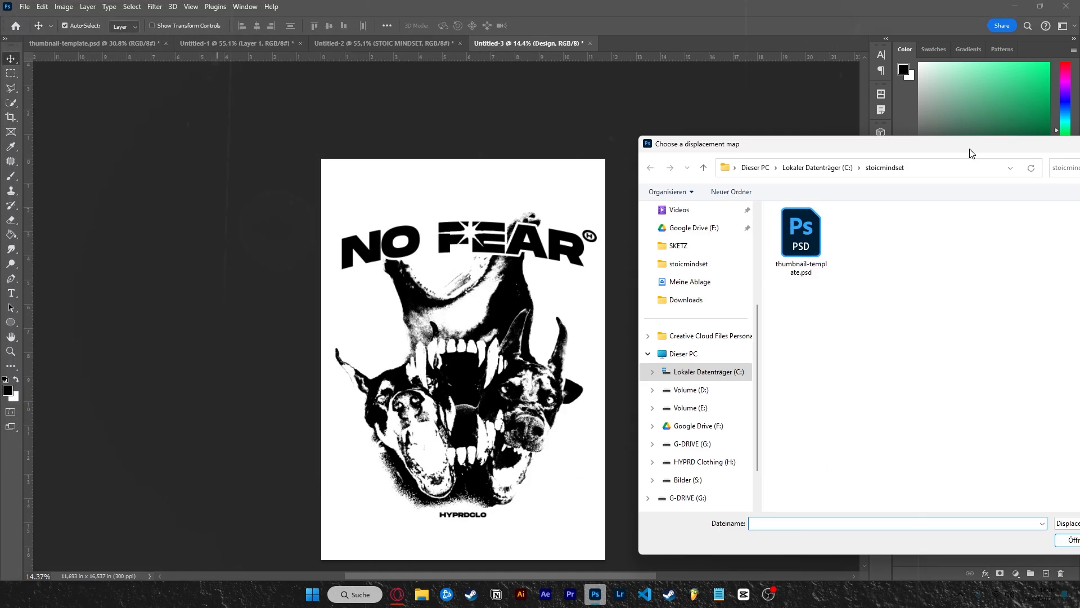
key("Escape")
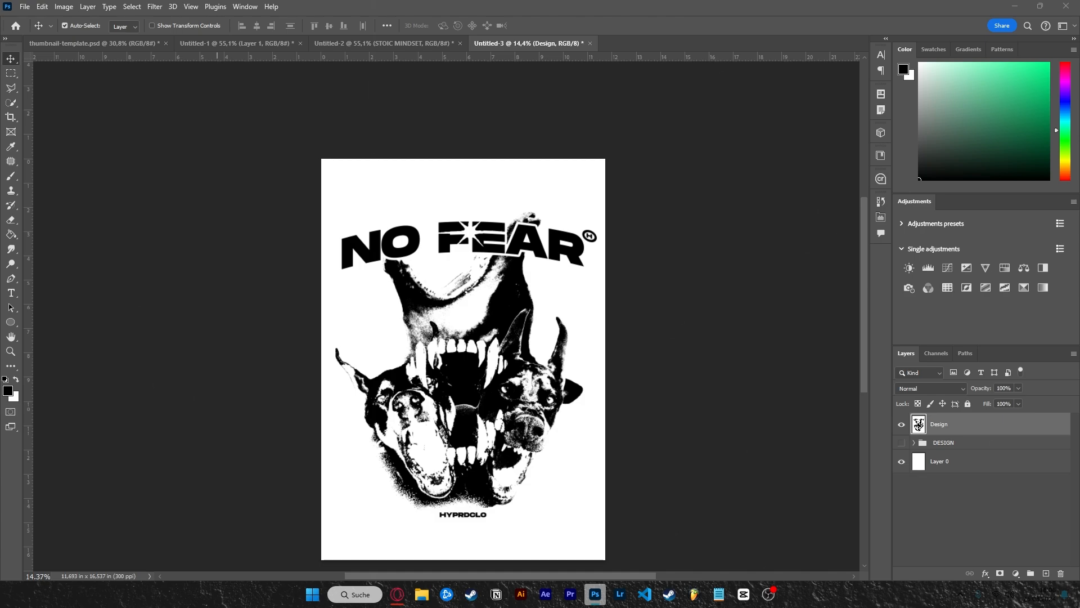
- Check the distorted headline up close and undo the displacement on the Design layer
key("ctrl+z")
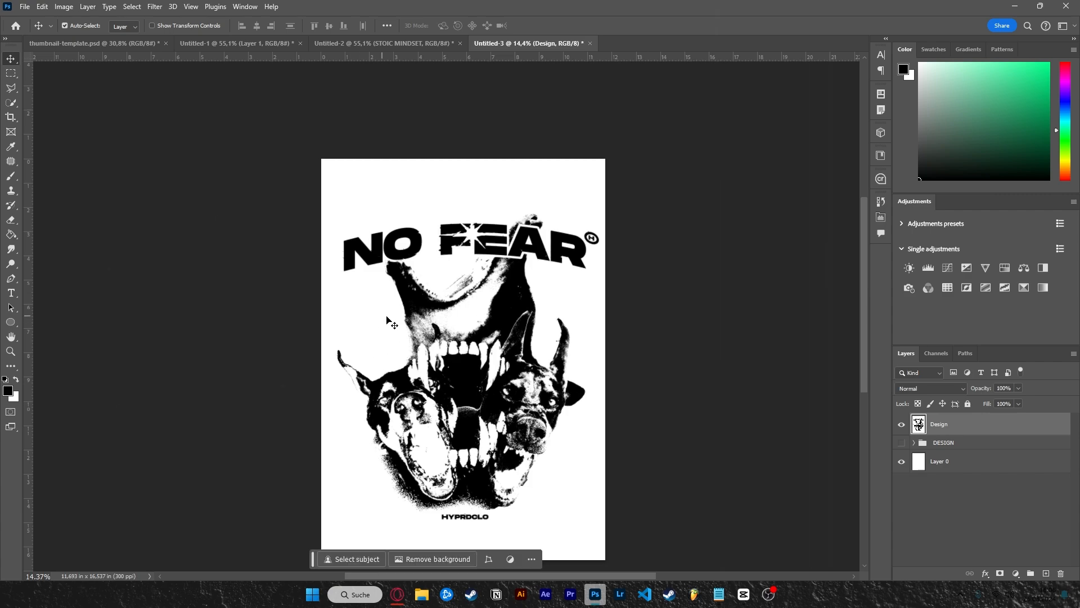
scroll(444, 246, "up", 5)
scroll(415, 266, "down", 2)
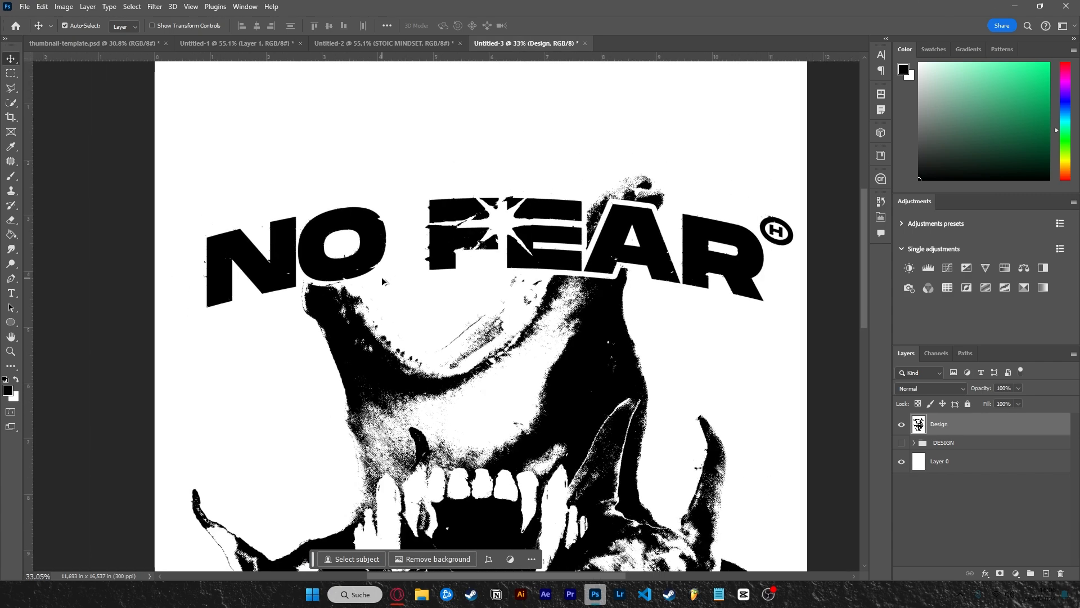
scroll(391, 298, "down", 2)
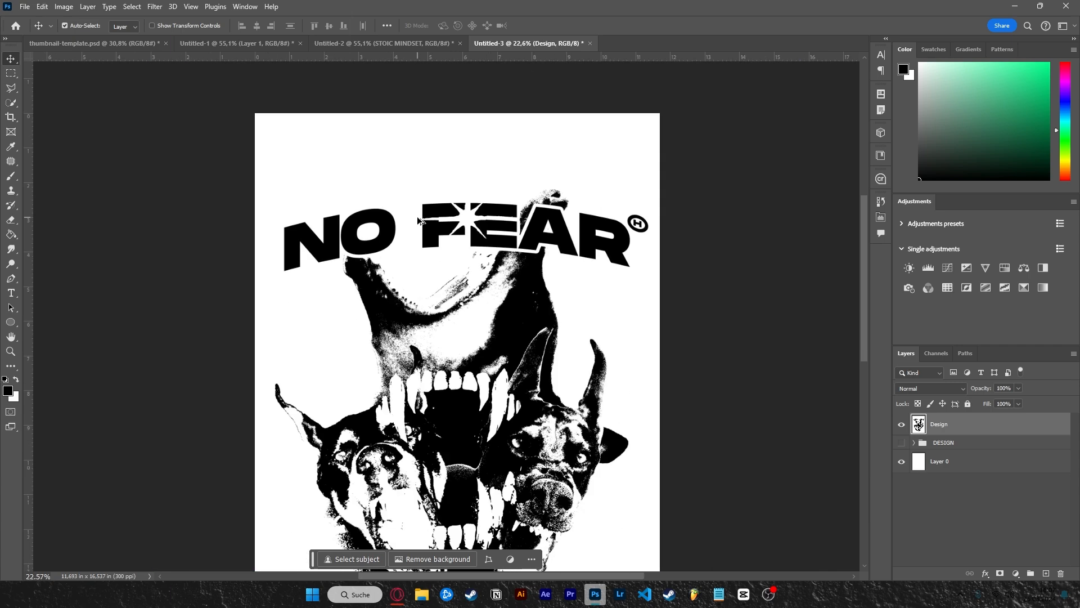
- Apply the Displace filter to the Design layer with horizontal and vertical scale 40, using a displacement map stretched to fit
left_click(155, 7)
mouse_move(180, 180)
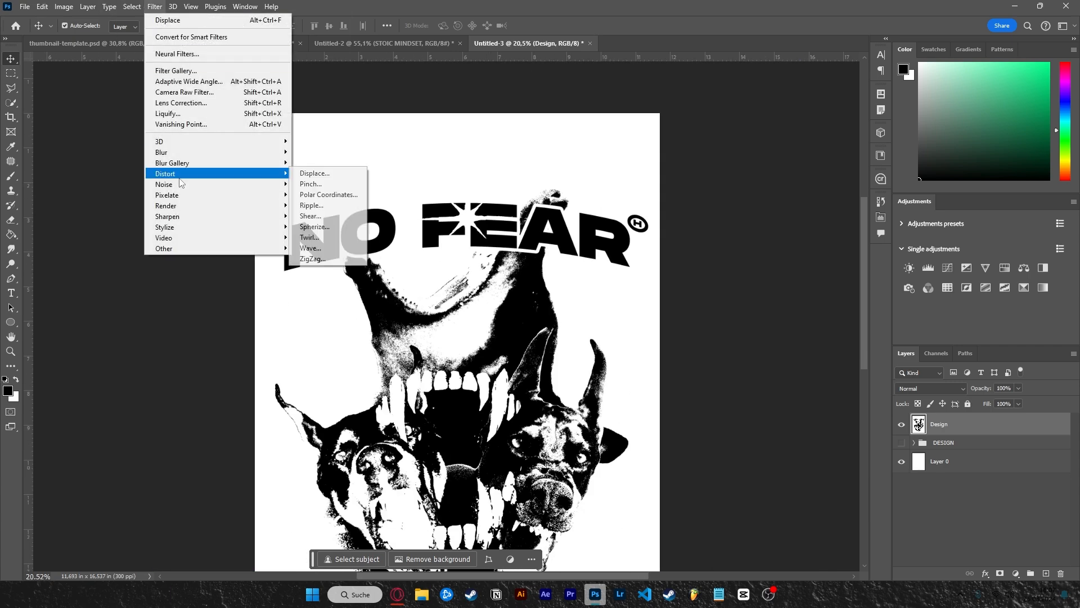
left_click(315, 175)
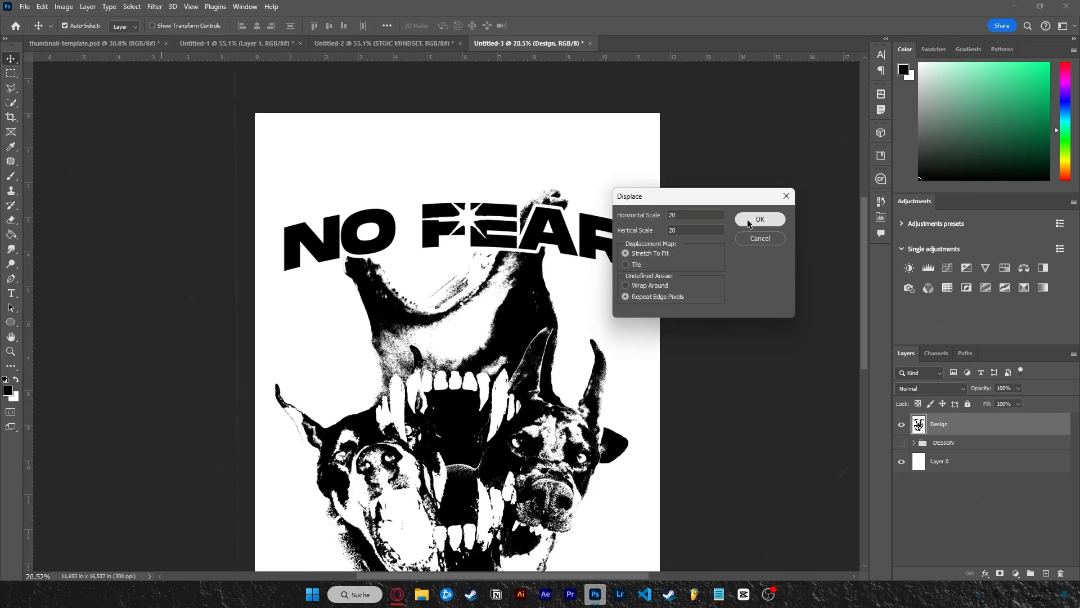
type("40")
key("Tab")
type("4")
left_click(748, 224)
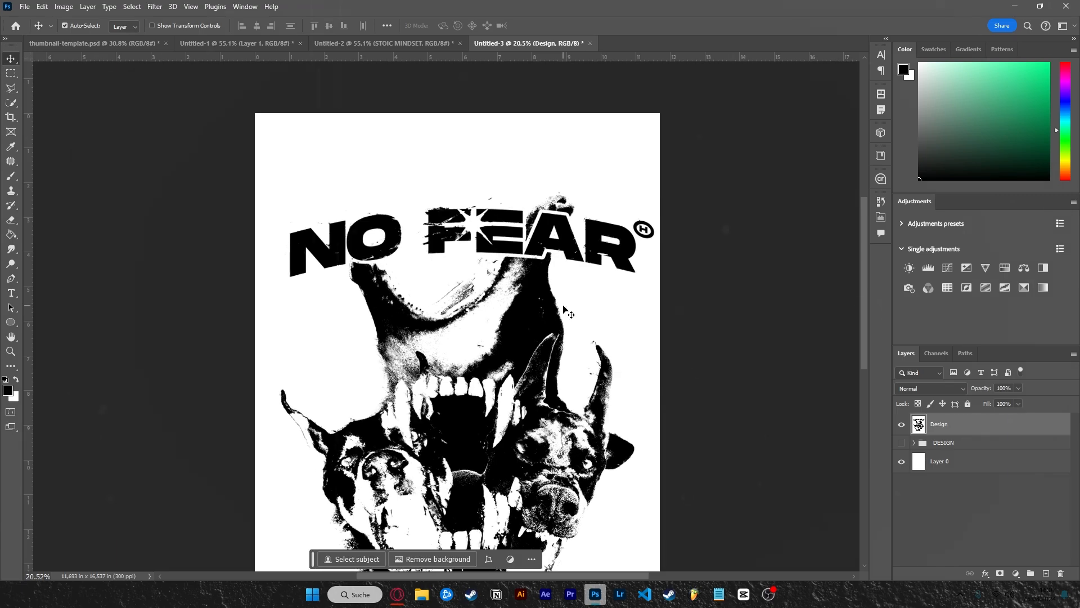
- Examine the displaced headline, the dogs' faces and teeth, and the HYPRDCLO subtext, both in close-up and across the whole poster
scroll(559, 310, "down", 1)
scroll(559, 312, "down", 5)
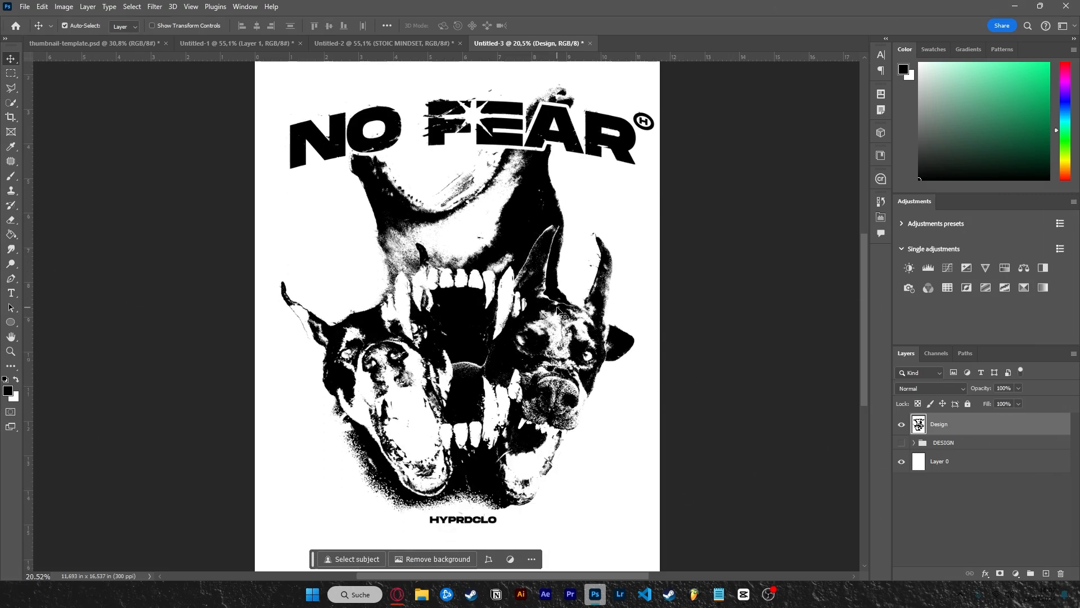
scroll(486, 298, "up", 5)
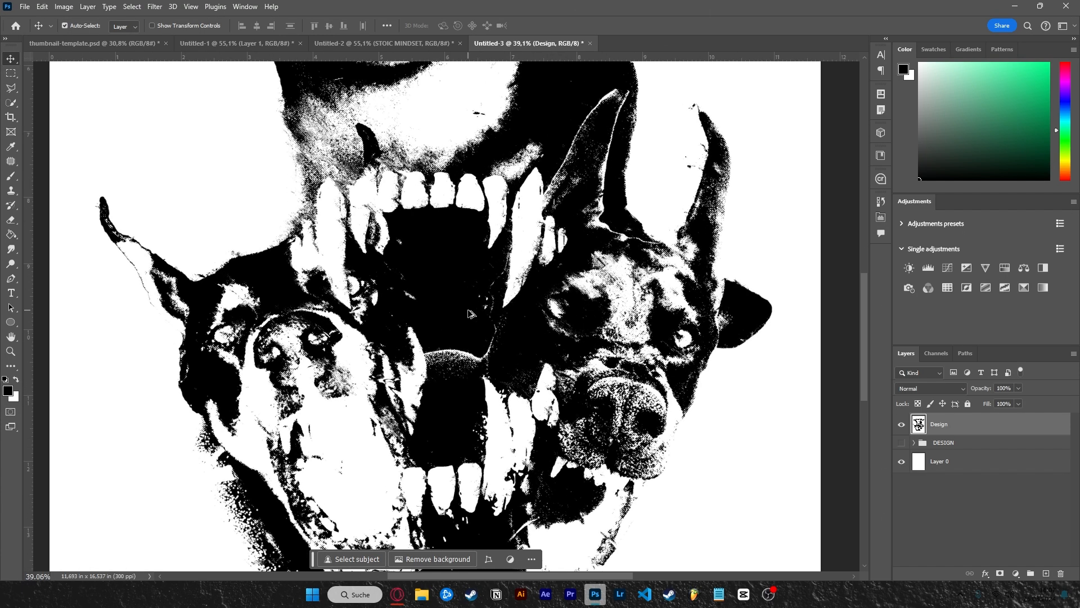
scroll(468, 314, "down", 2)
scroll(468, 314, "up", 2)
scroll(468, 313, "down", 5)
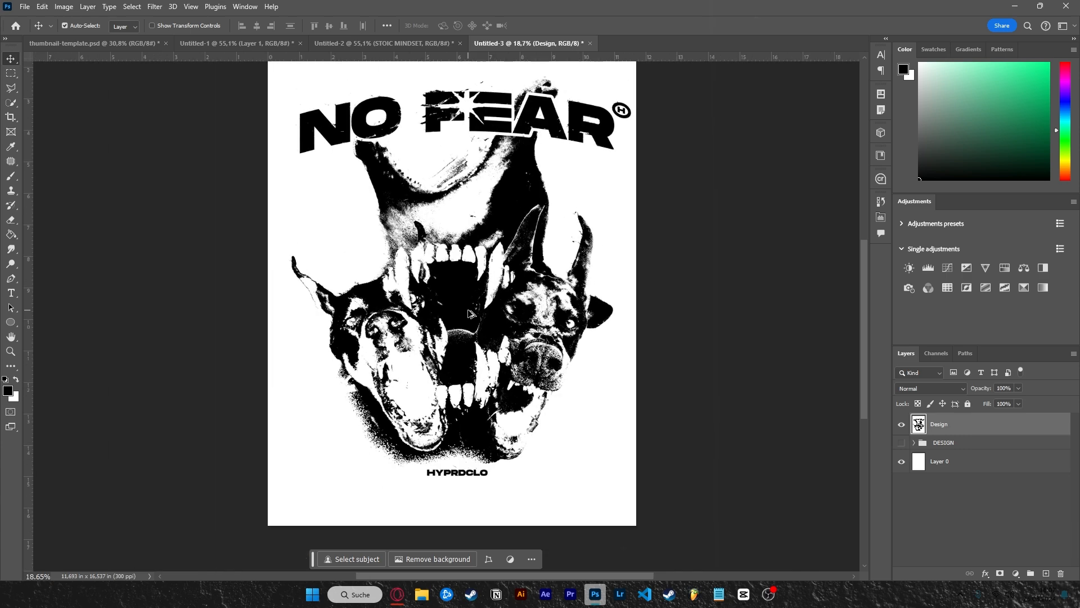
scroll(495, 270, "up", 1)
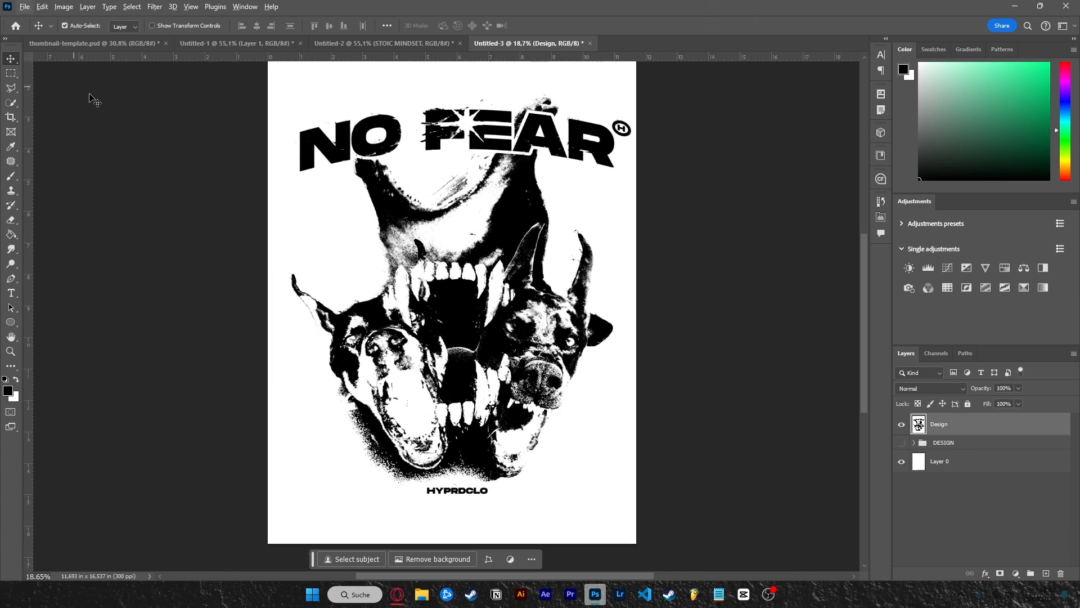
left_click_drag(474, 265, 534, 279)
scroll(579, 285, "down", 1)
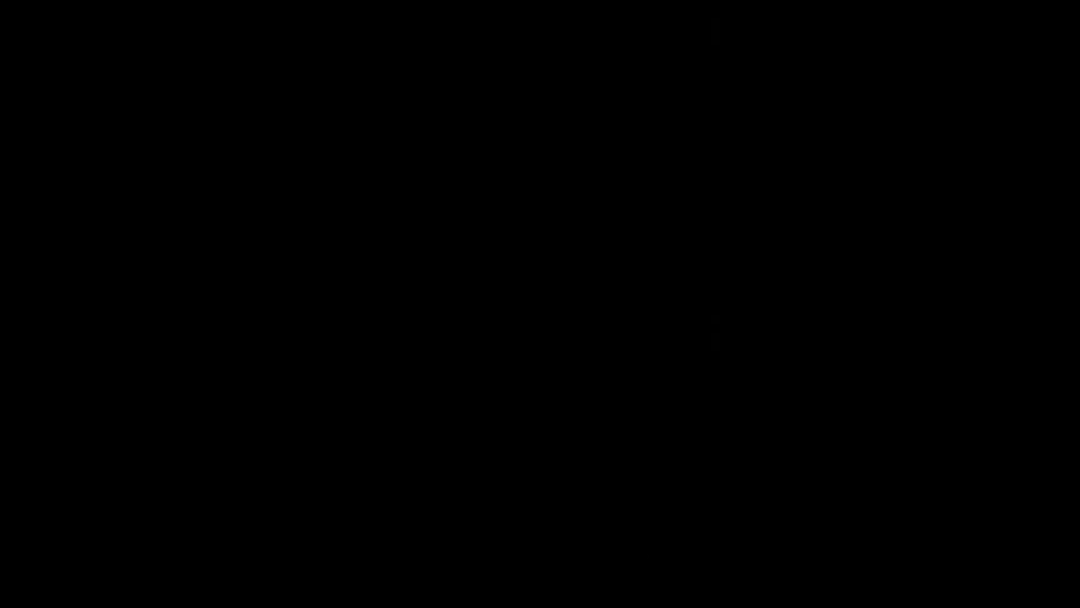